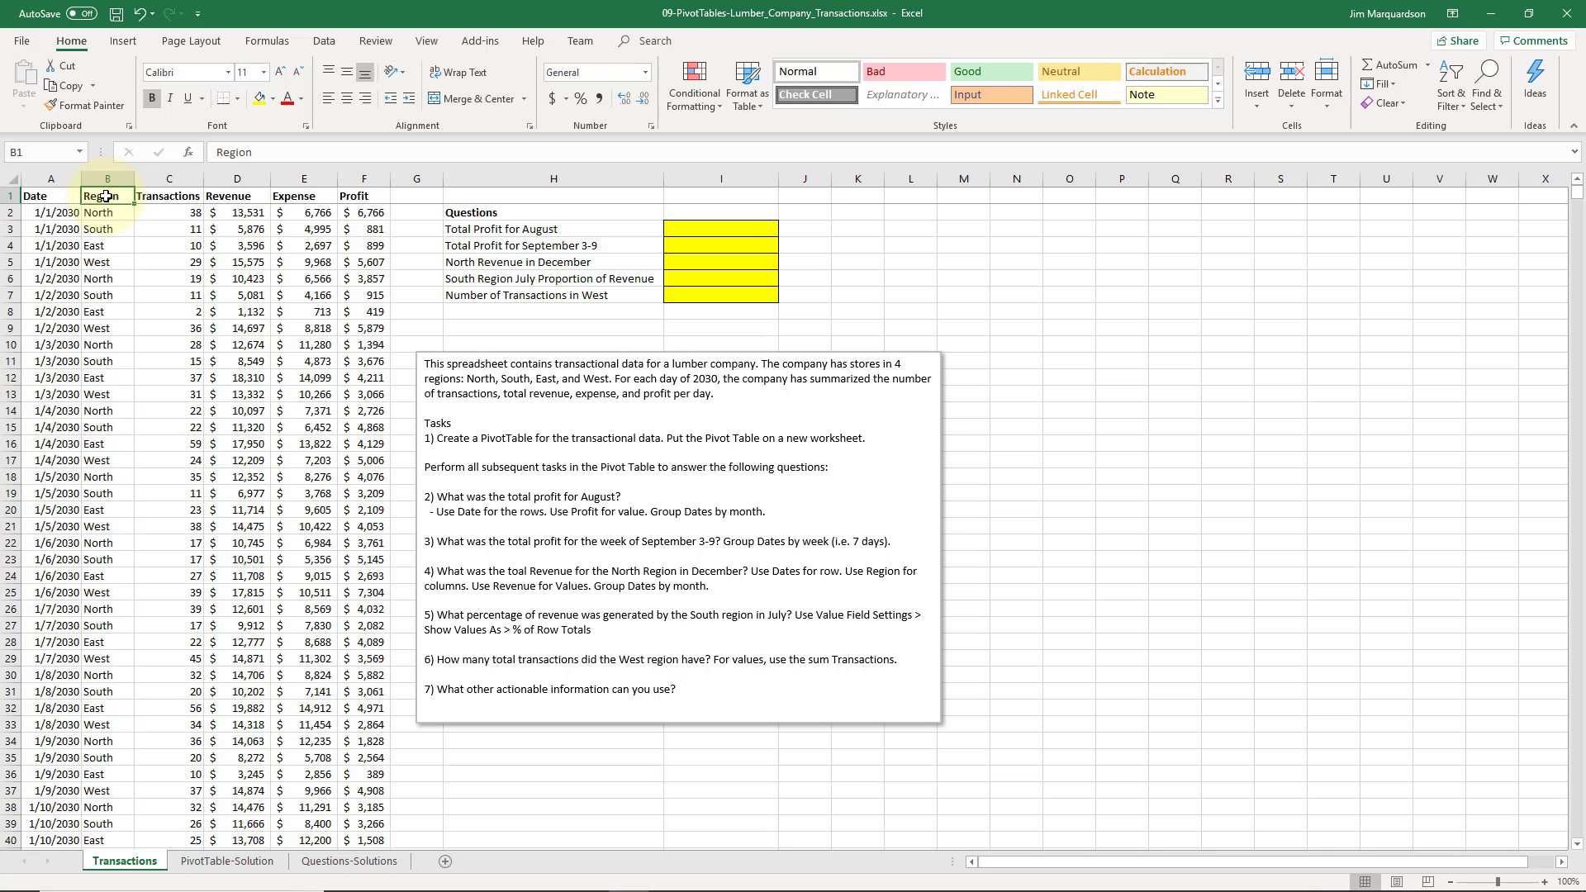
Look down the Region and Transactions columns of the transactional data and return to the first record
key("Down")
key("Down")
key("Down")
key("Down")
key("Down")
key("Down")
key("Down")
key("Down")
key("Down")
key("Down")
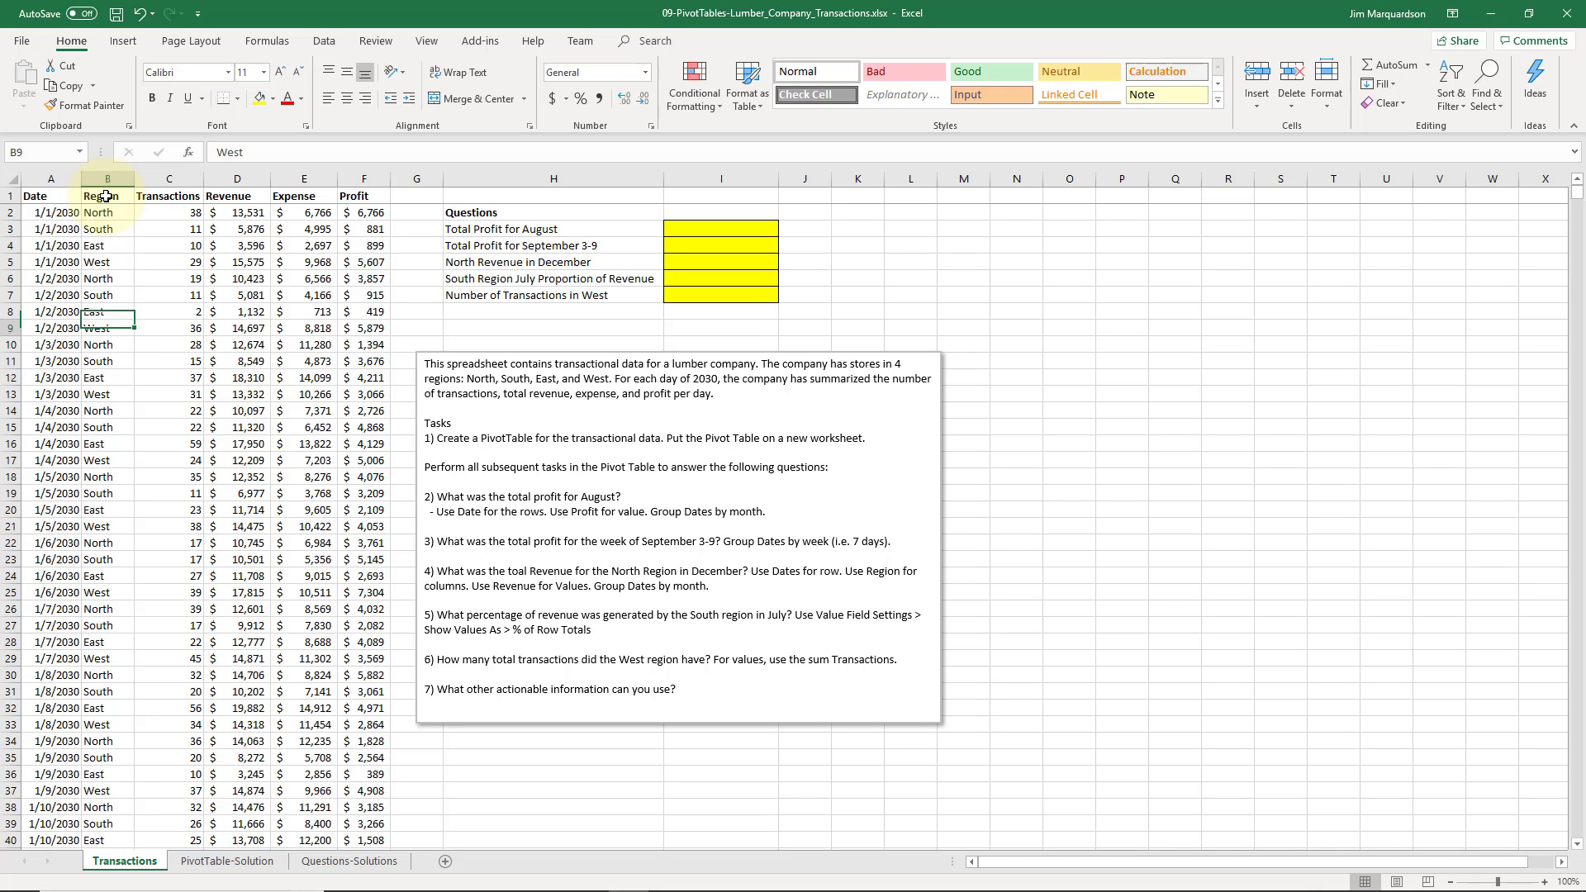
key("Up")
key("Up")
key("Up")
key("Right")
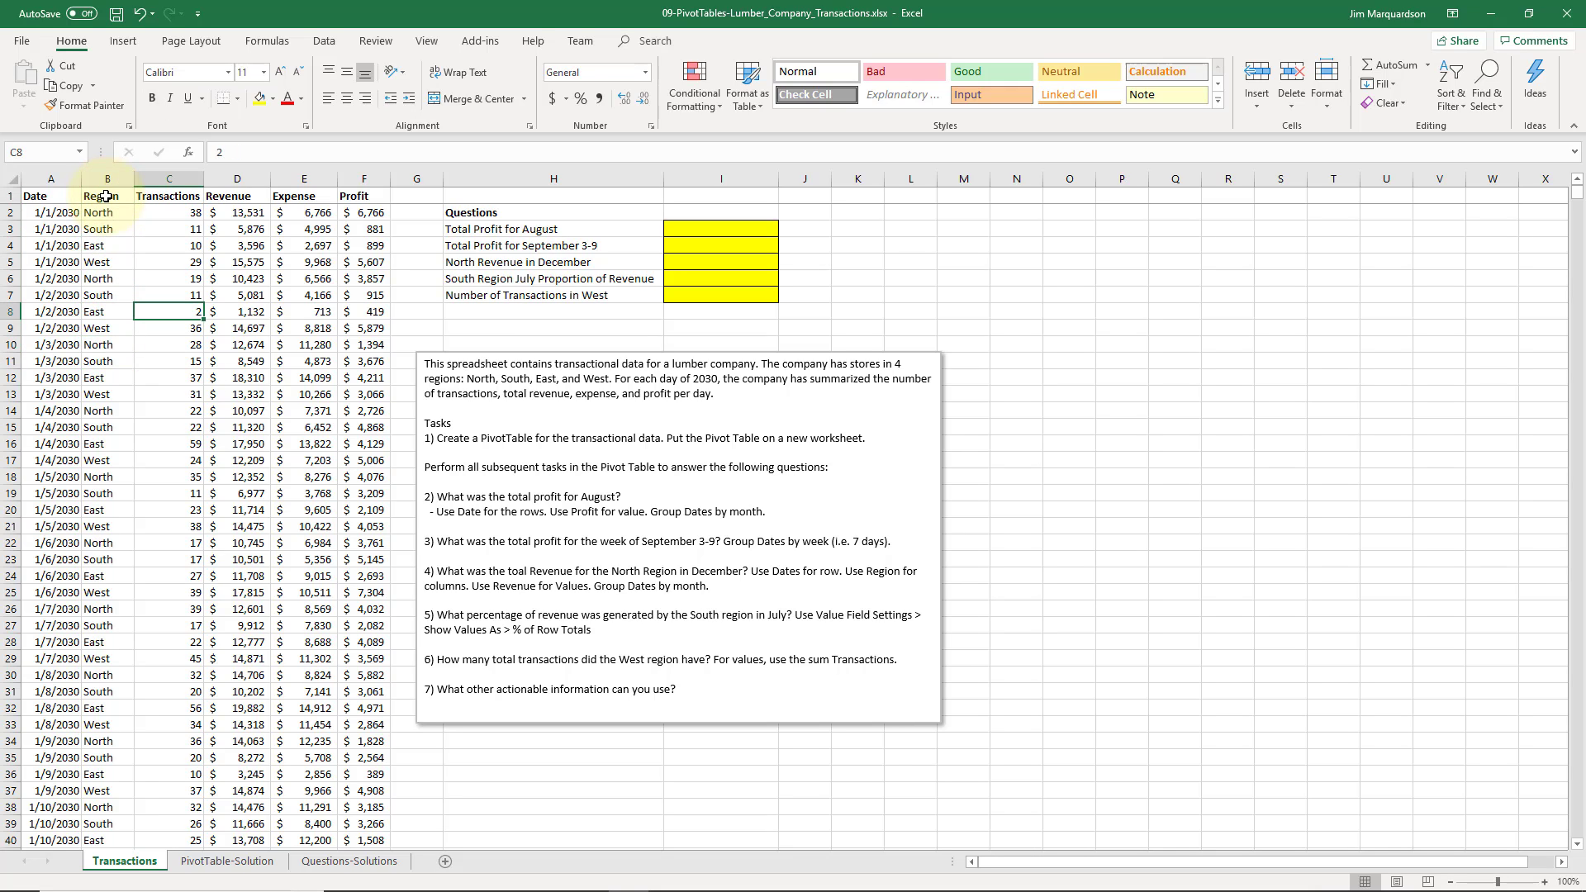
key("Page_Down")
key("Page_Down")
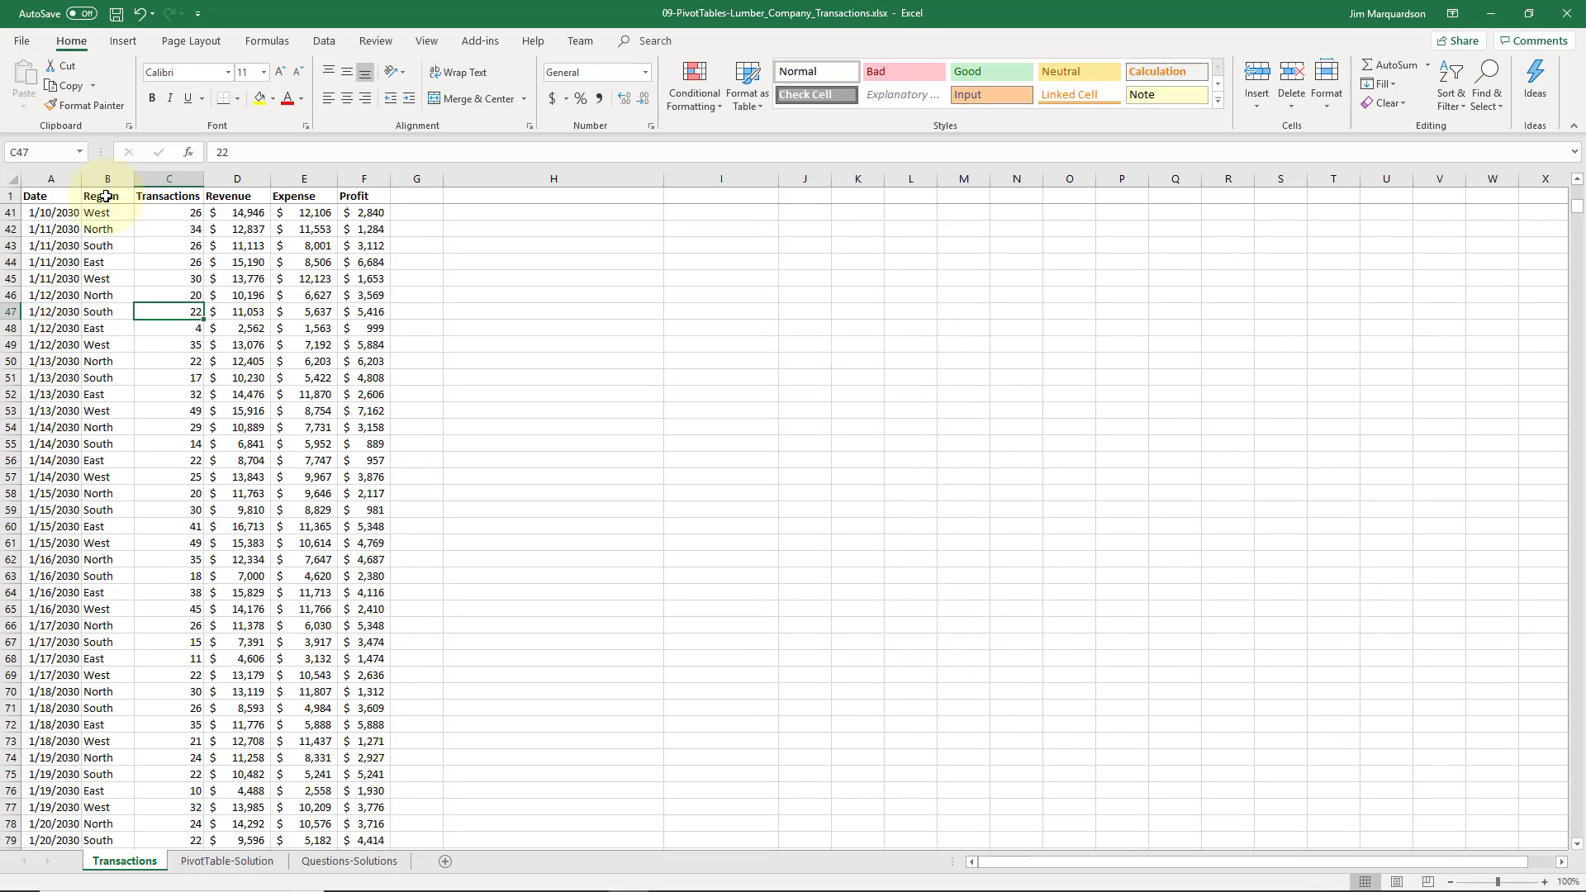
key("ctrl+Home")
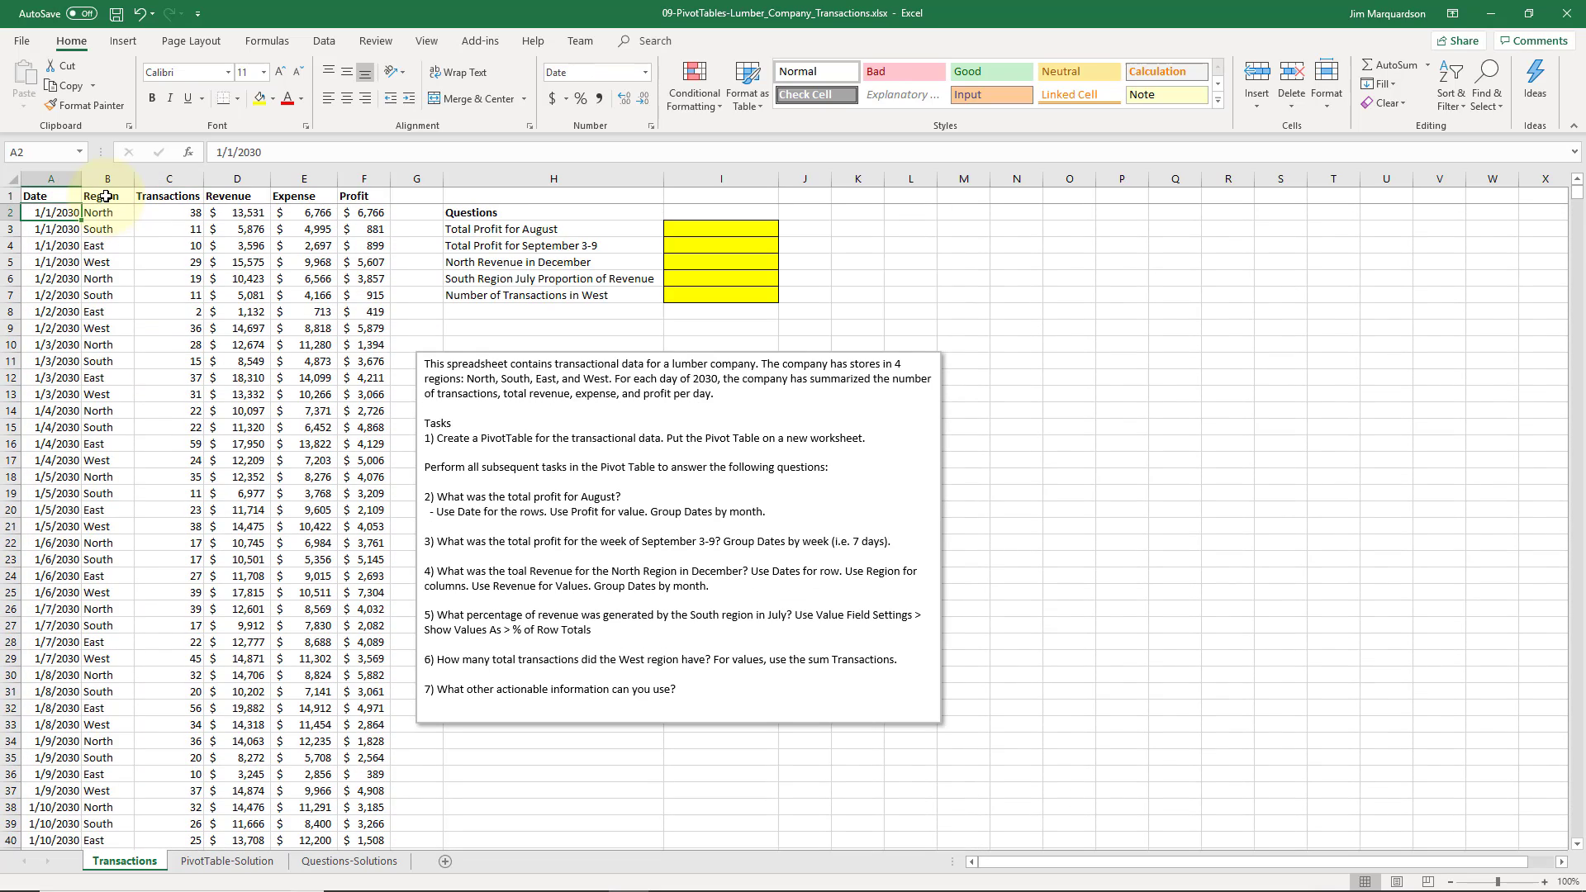
Examine the first day's records across the Date, Region, Transactions, Revenue, Expense and Profit columns
key("Up")
key("Down")
key("Right")
key("Right")
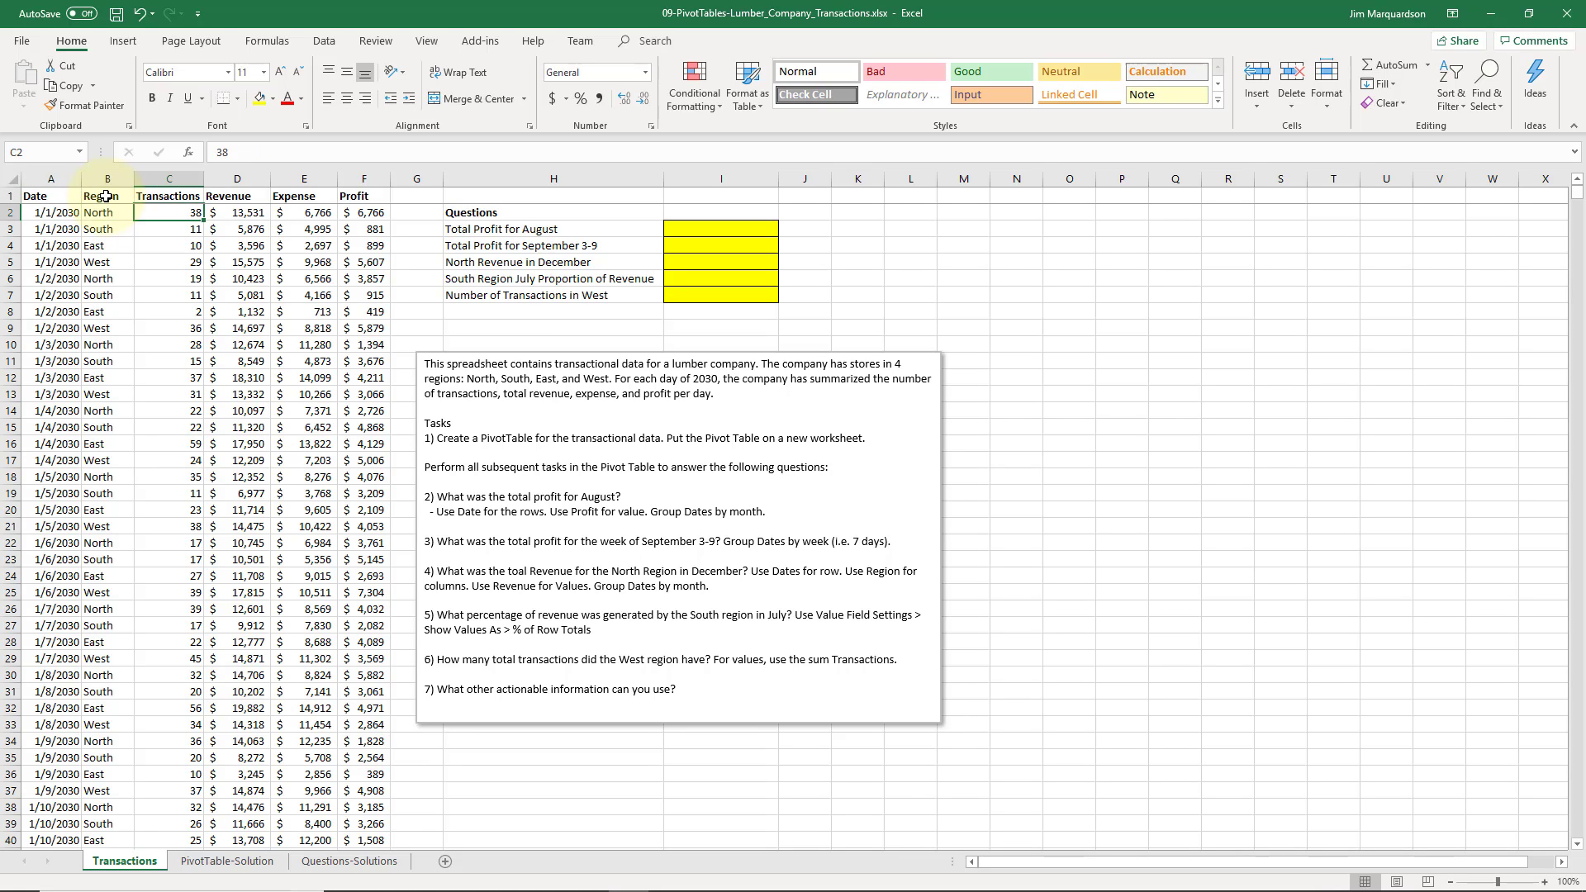
key("Right")
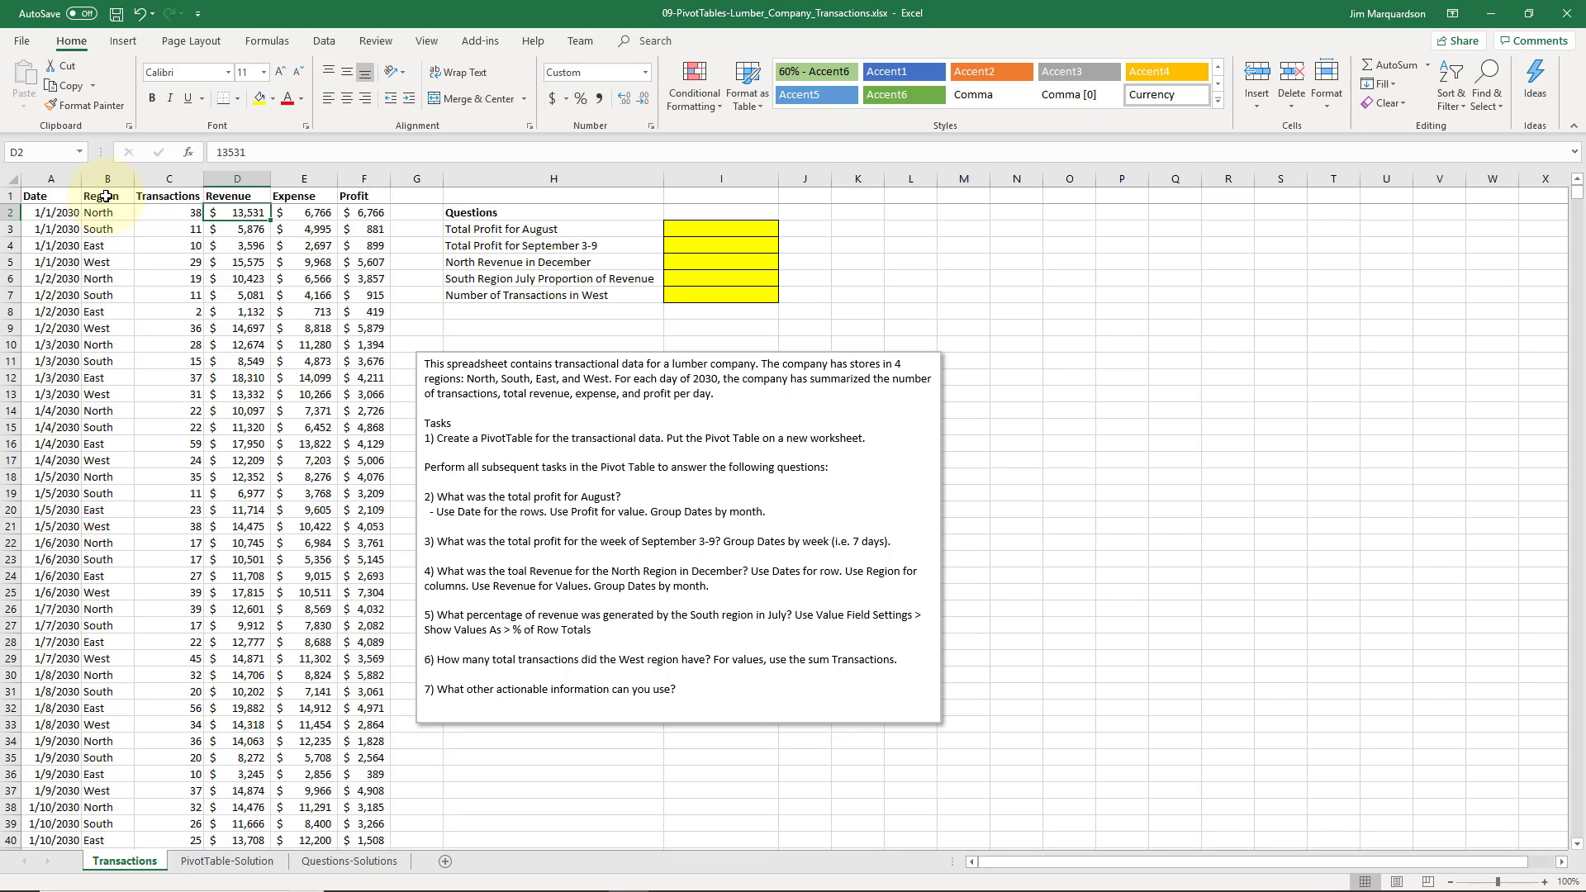
key("Right")
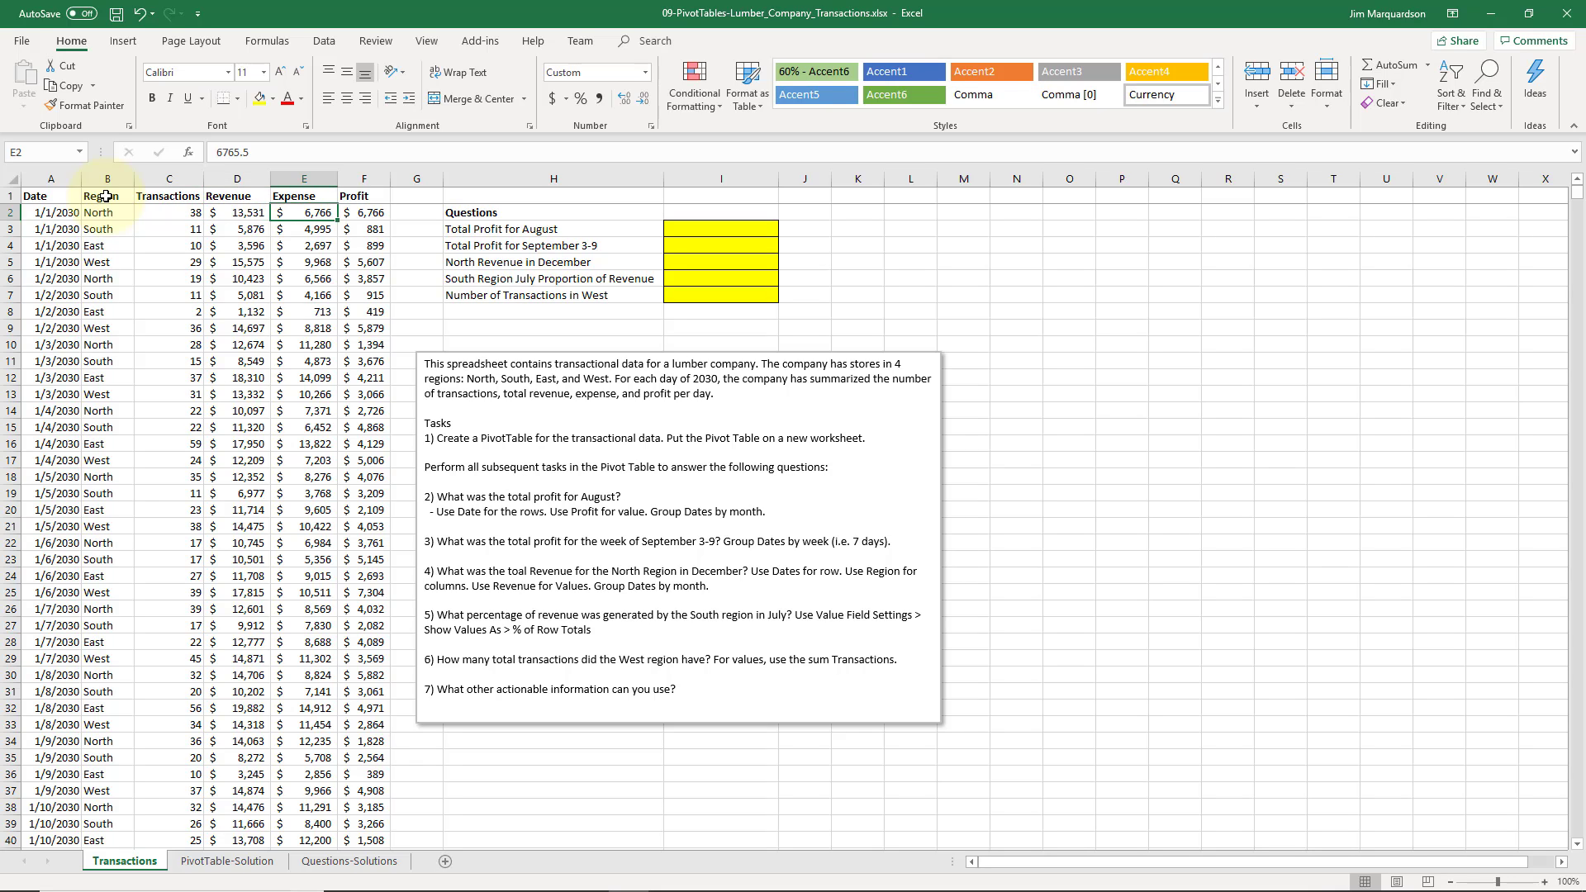
key("Right")
key("Left")
key("Left")
key("Left")
key("Left")
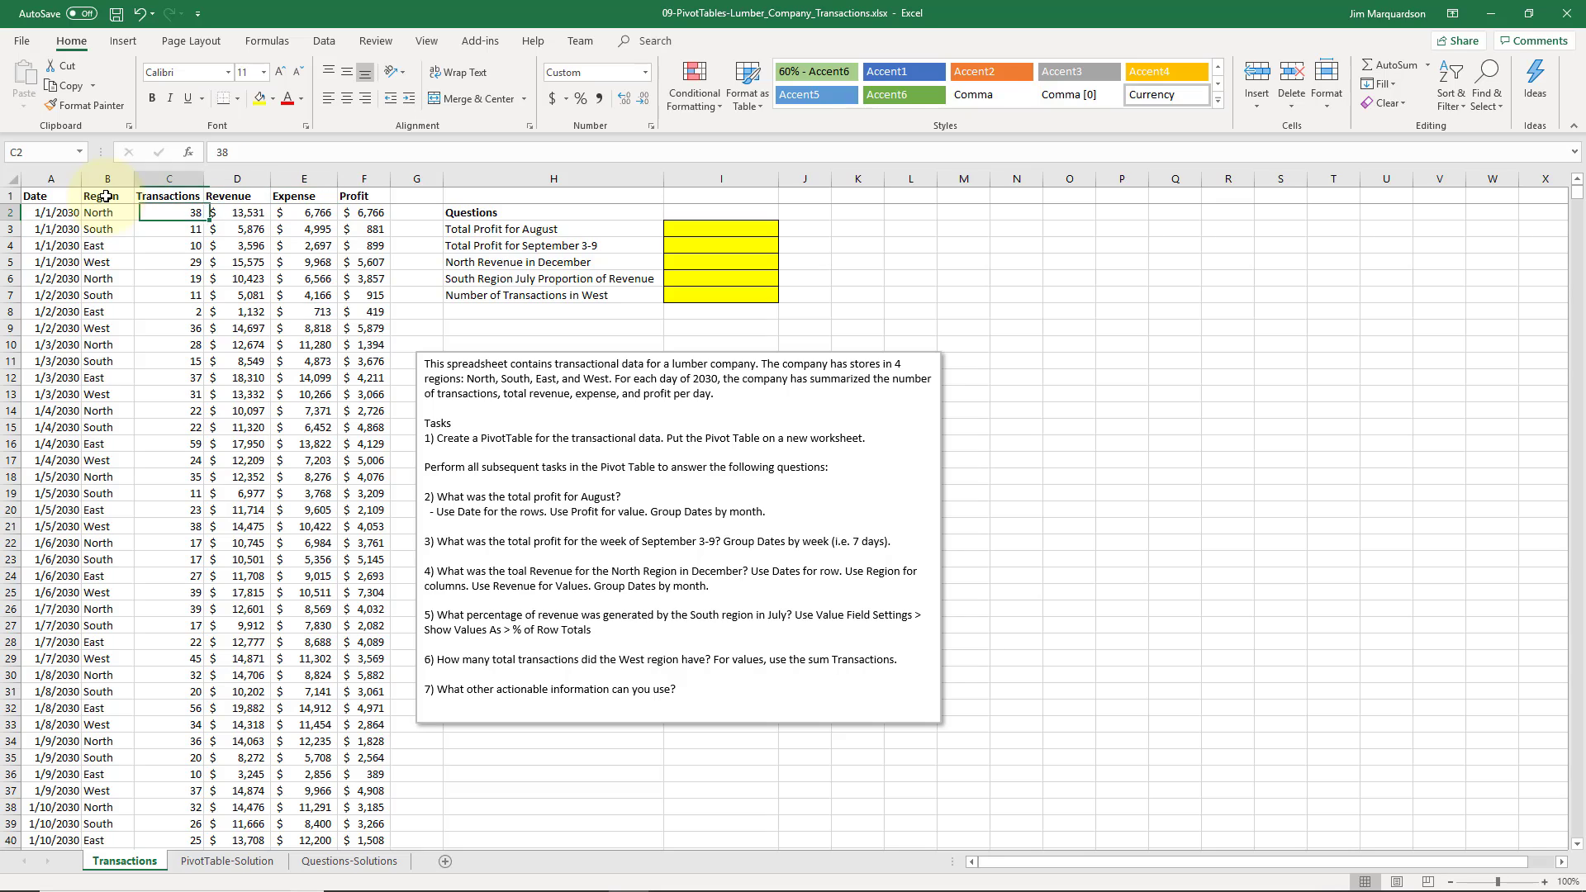
key("Down")
key("Down")
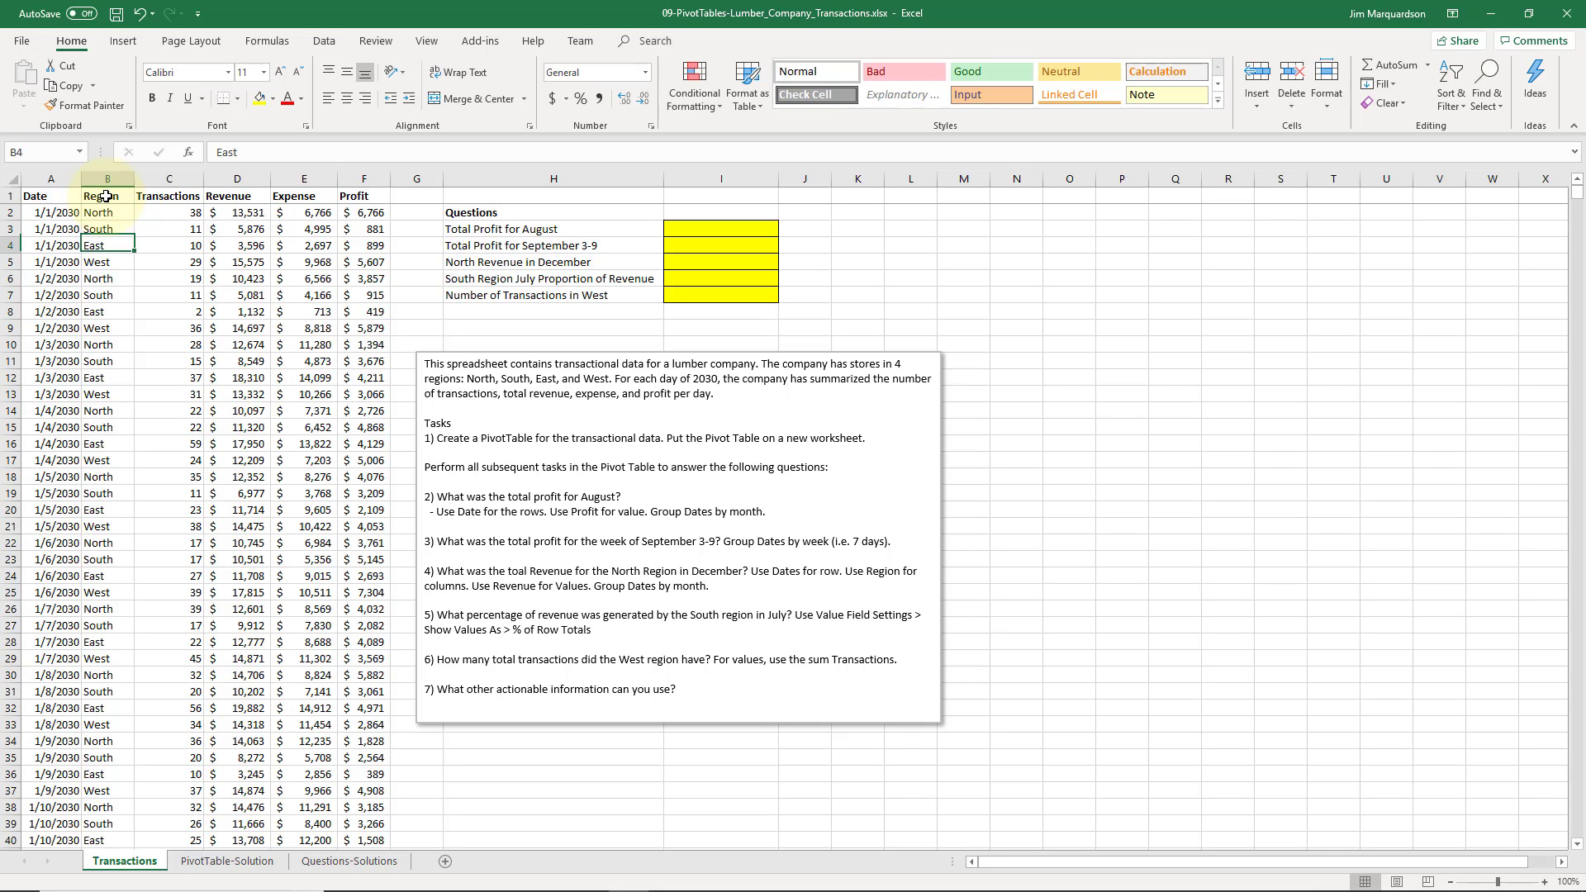
key("Down")
key("Left")
key("Down")
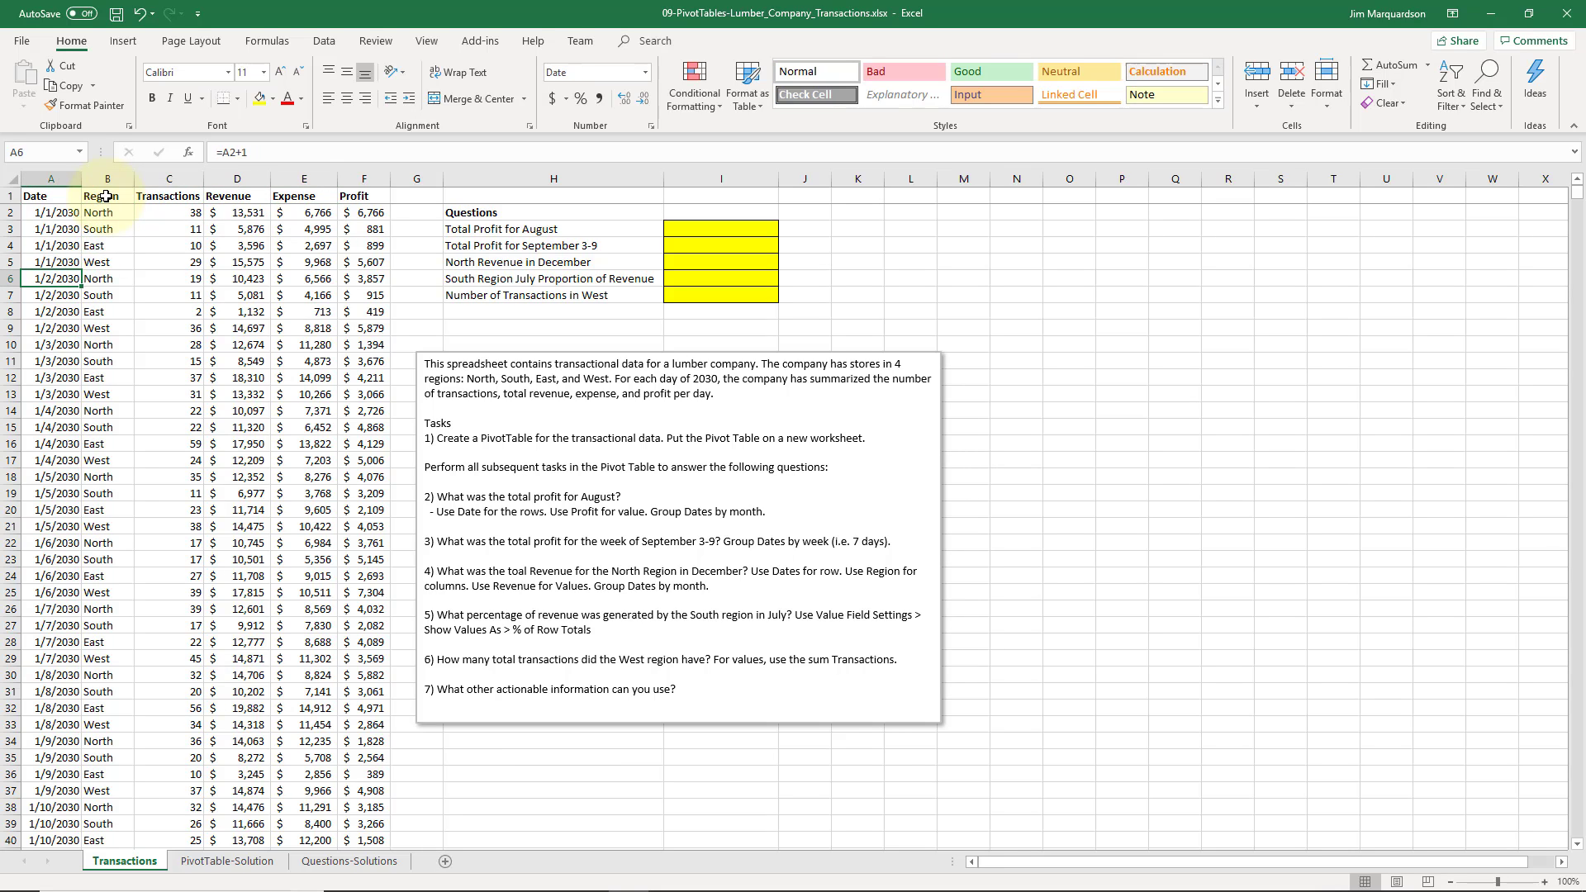
key("Up")
key("Up")
key("Up")
key("Up")
key("Up")
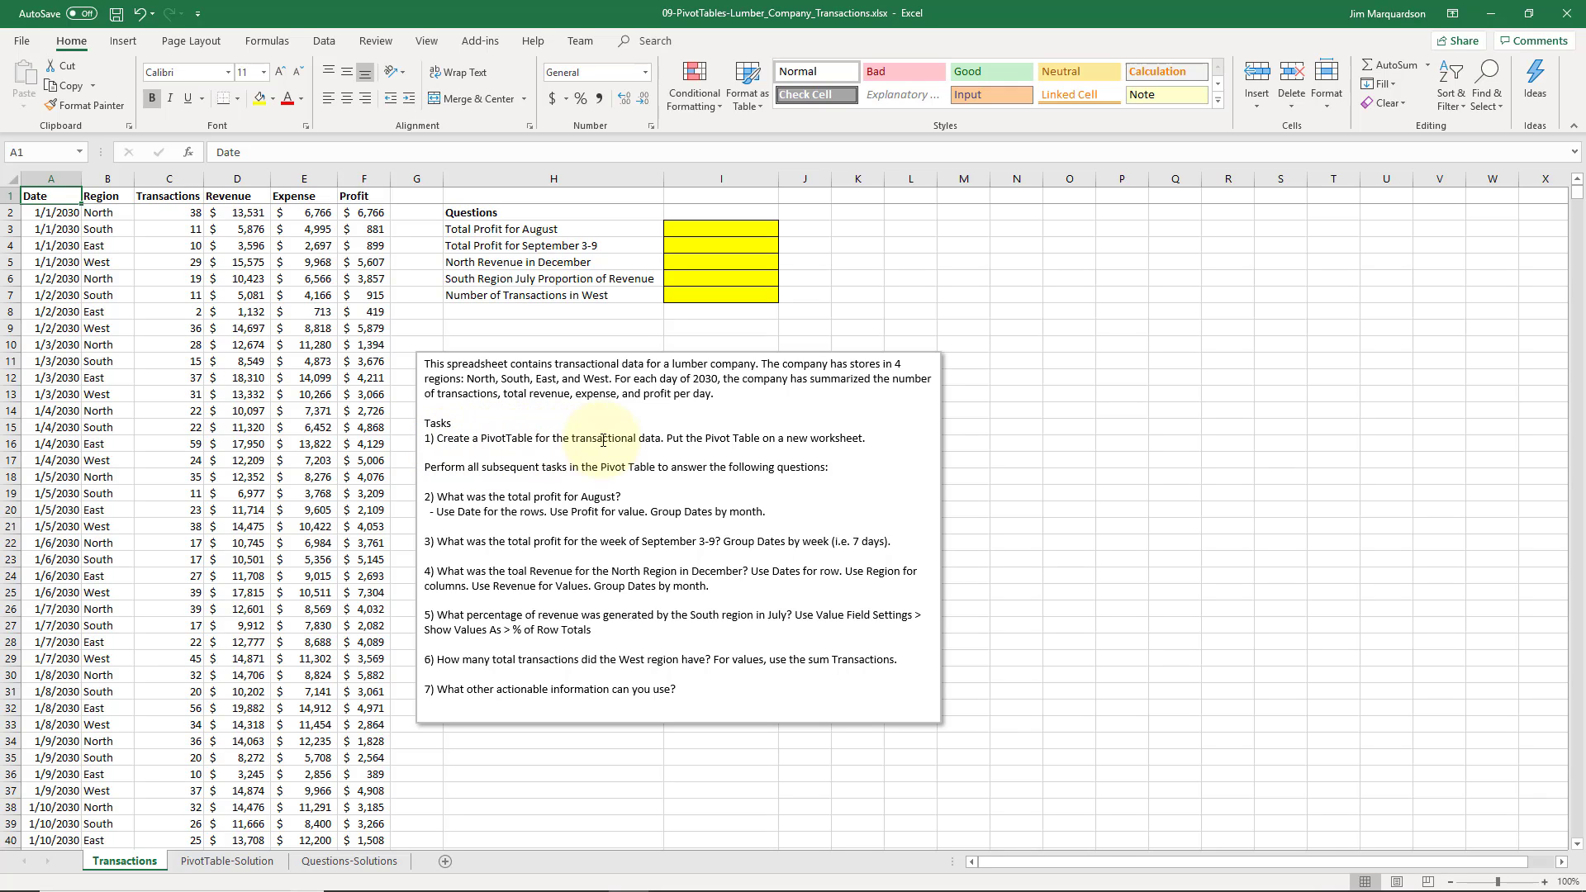
Create a PivotTable from the transactional data range Transactions!$A$1:$F$1461 on a new worksheet
left_click(181, 319)
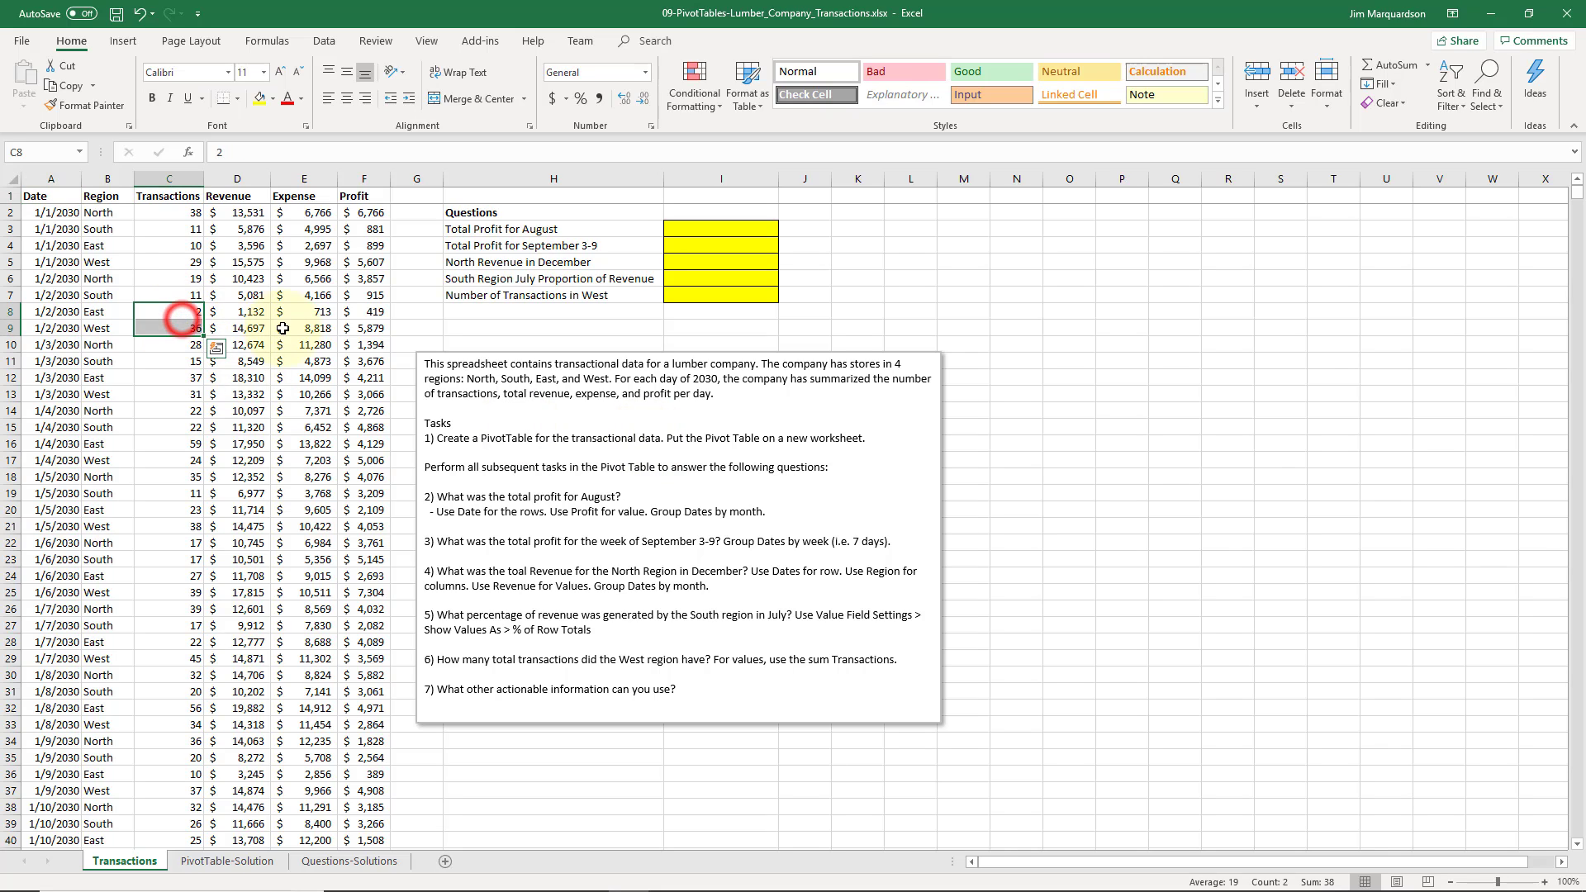
left_click(129, 278)
left_click(155, 278)
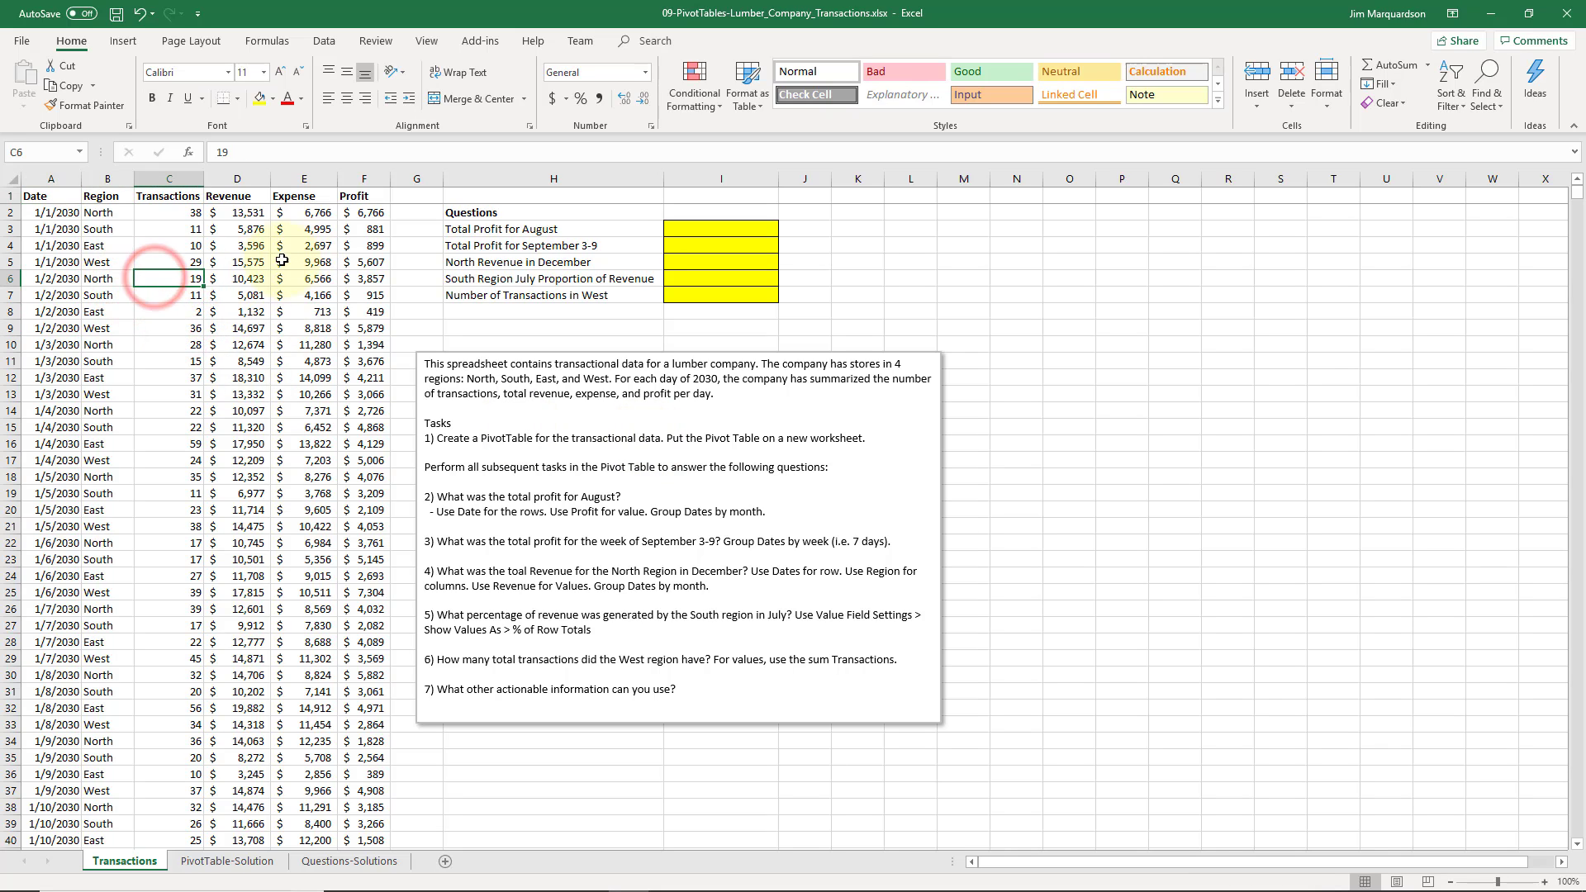
left_click(238, 278)
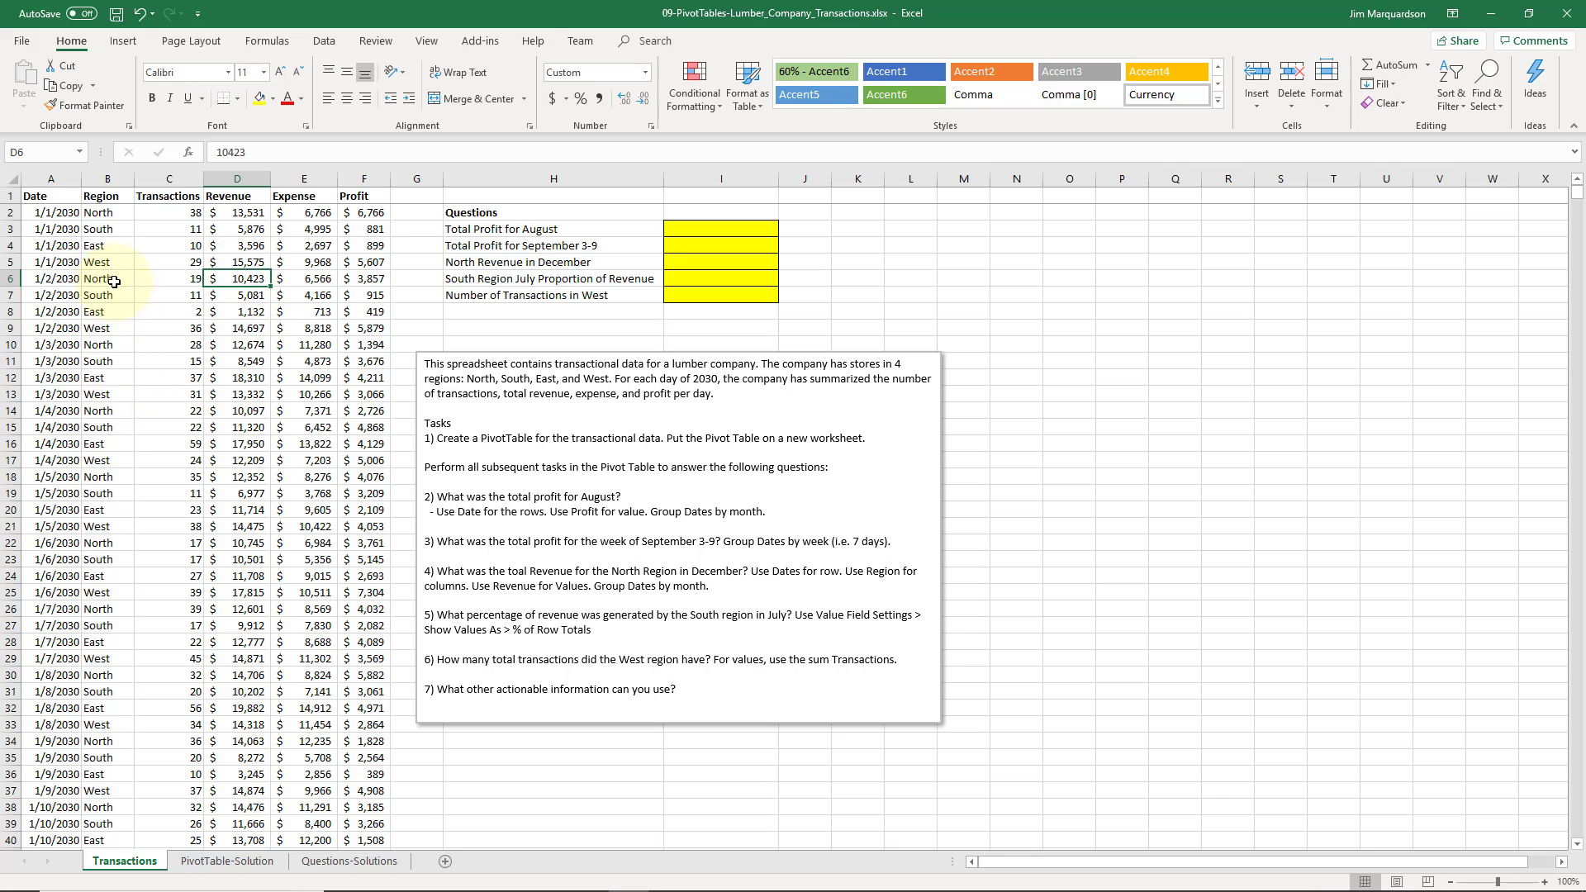
left_click(120, 50)
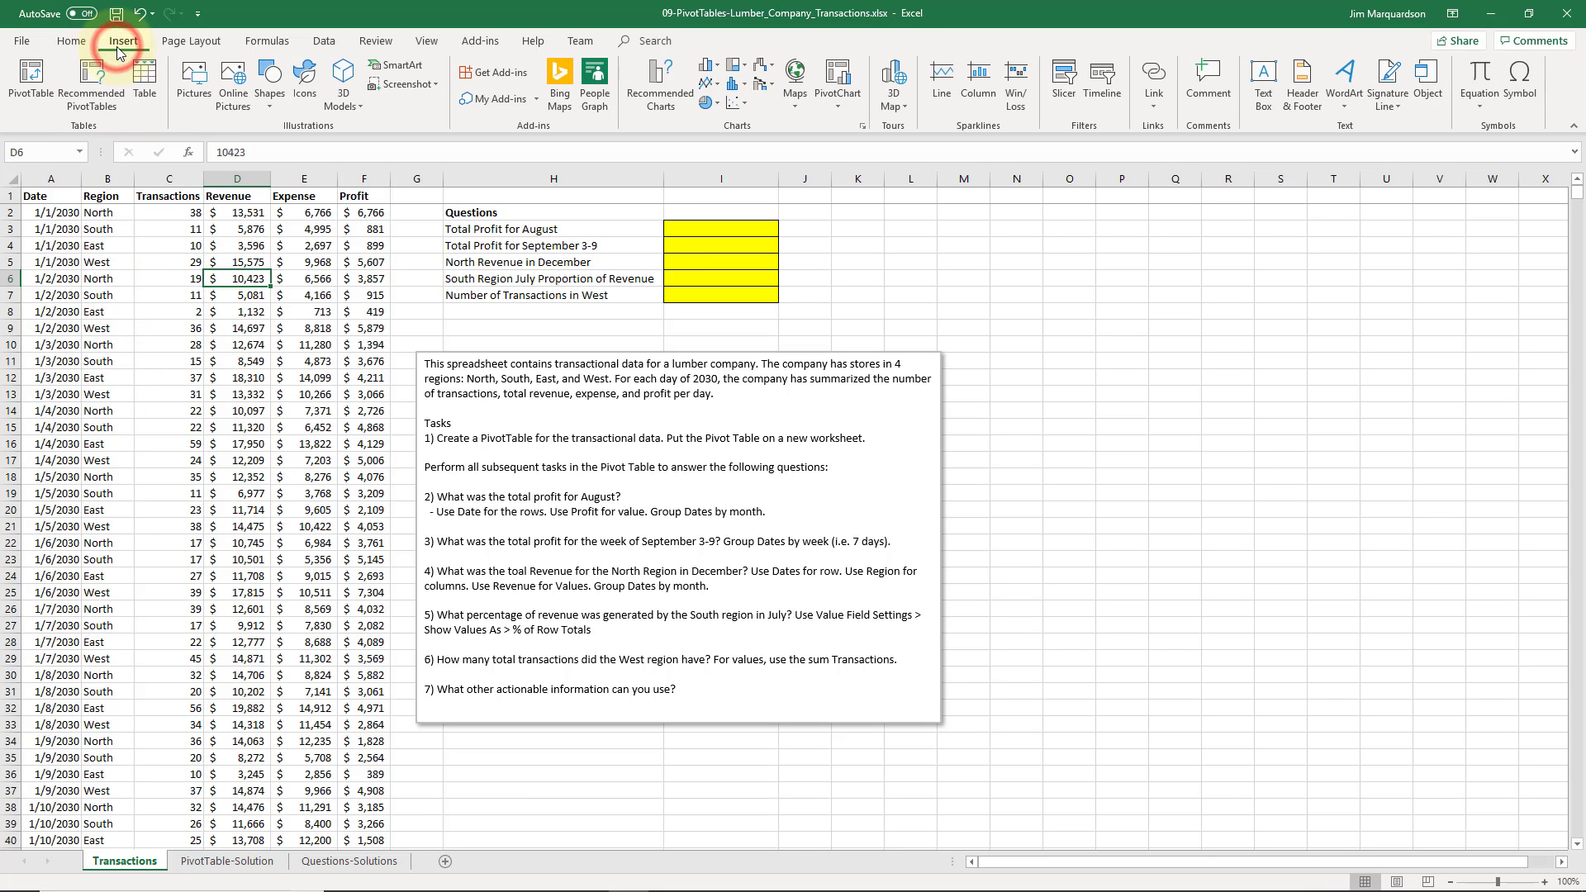
left_click(32, 78)
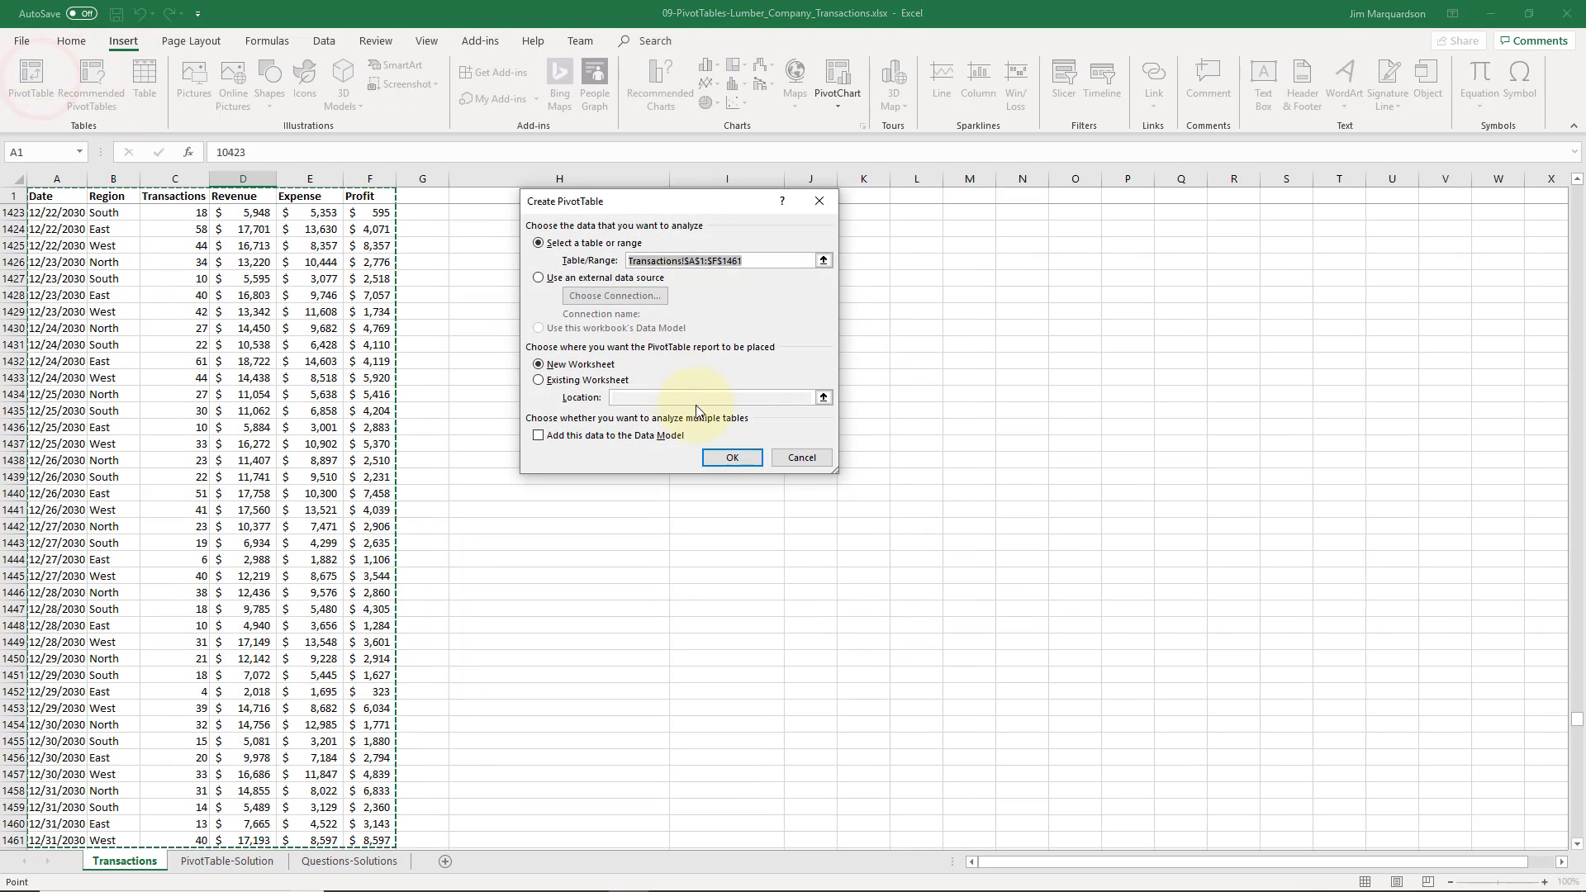
left_click(726, 459)
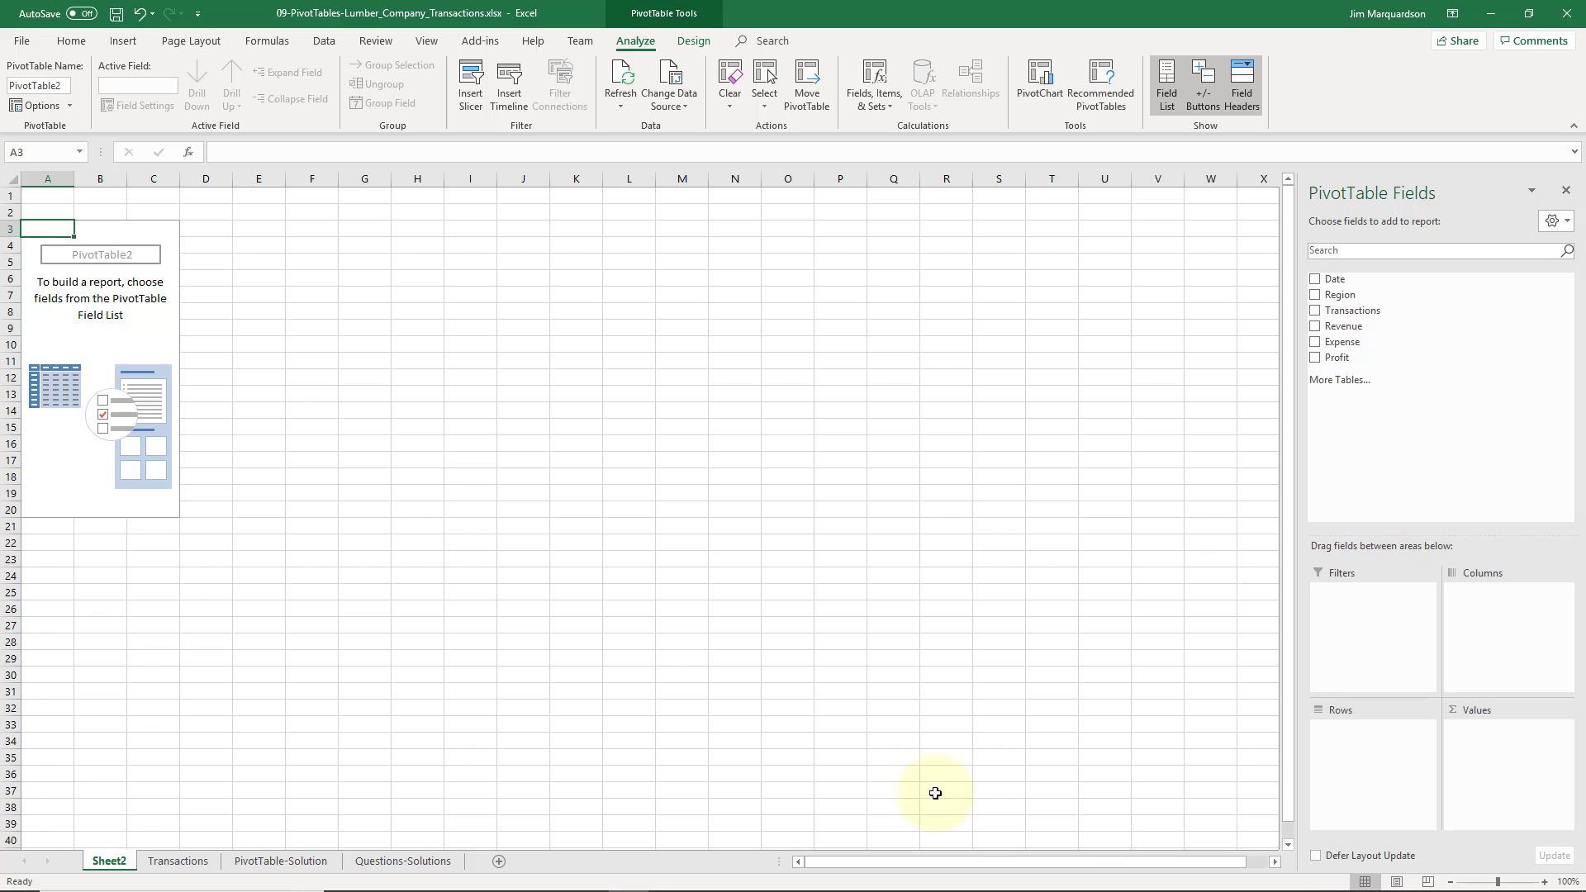
Check the task list on the Transactions sheet, and set up the PivotTable on Sheet2 with Date as rows and Profit as summed values
left_click(185, 862)
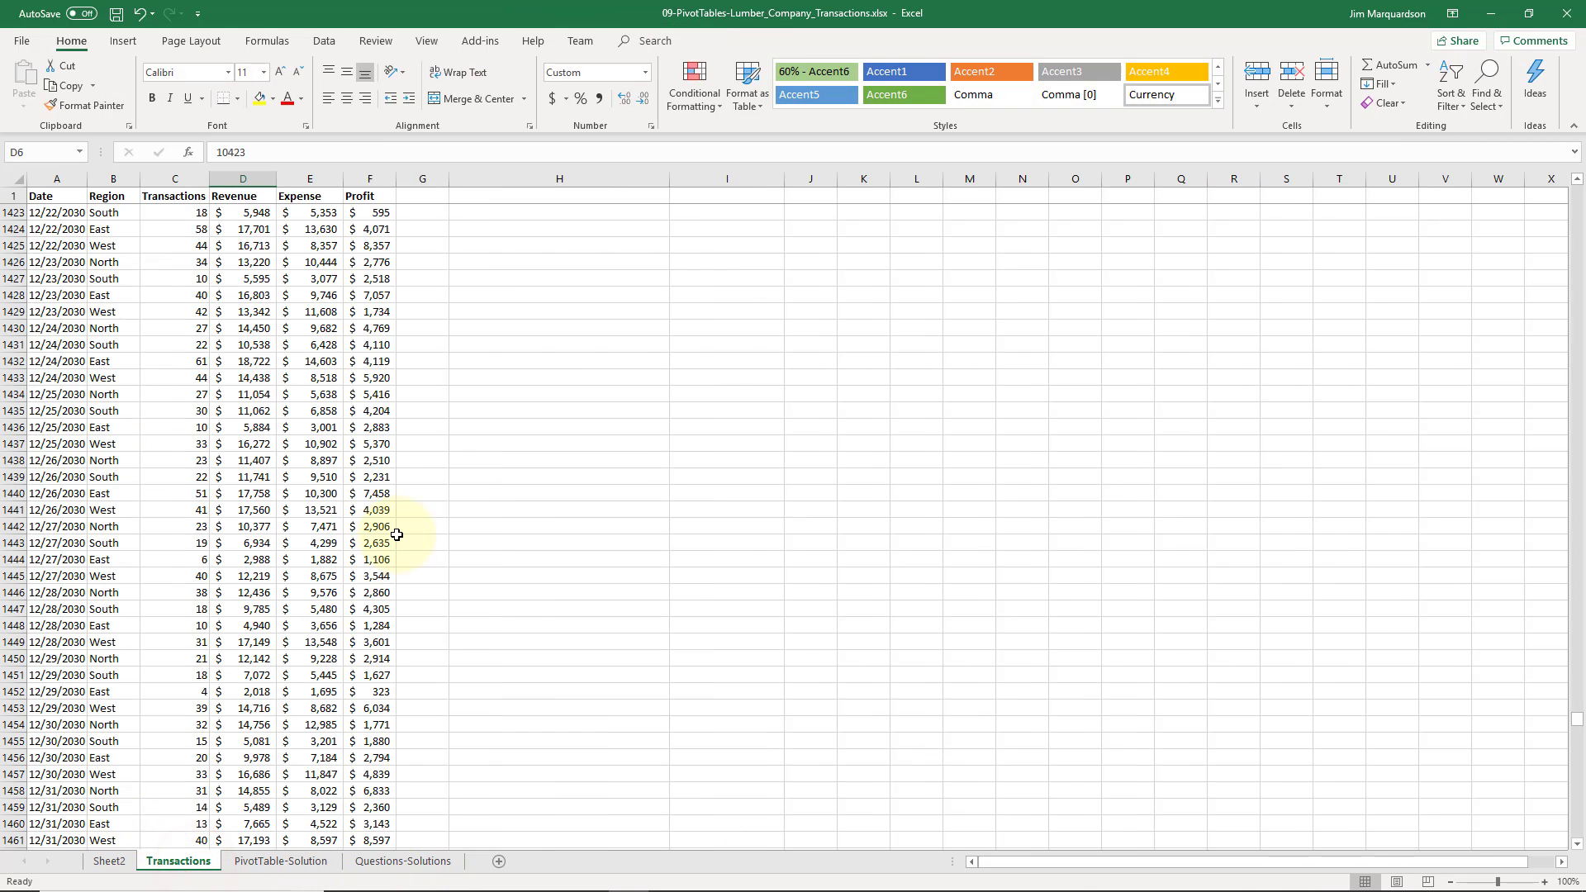
key("ctrl+Home")
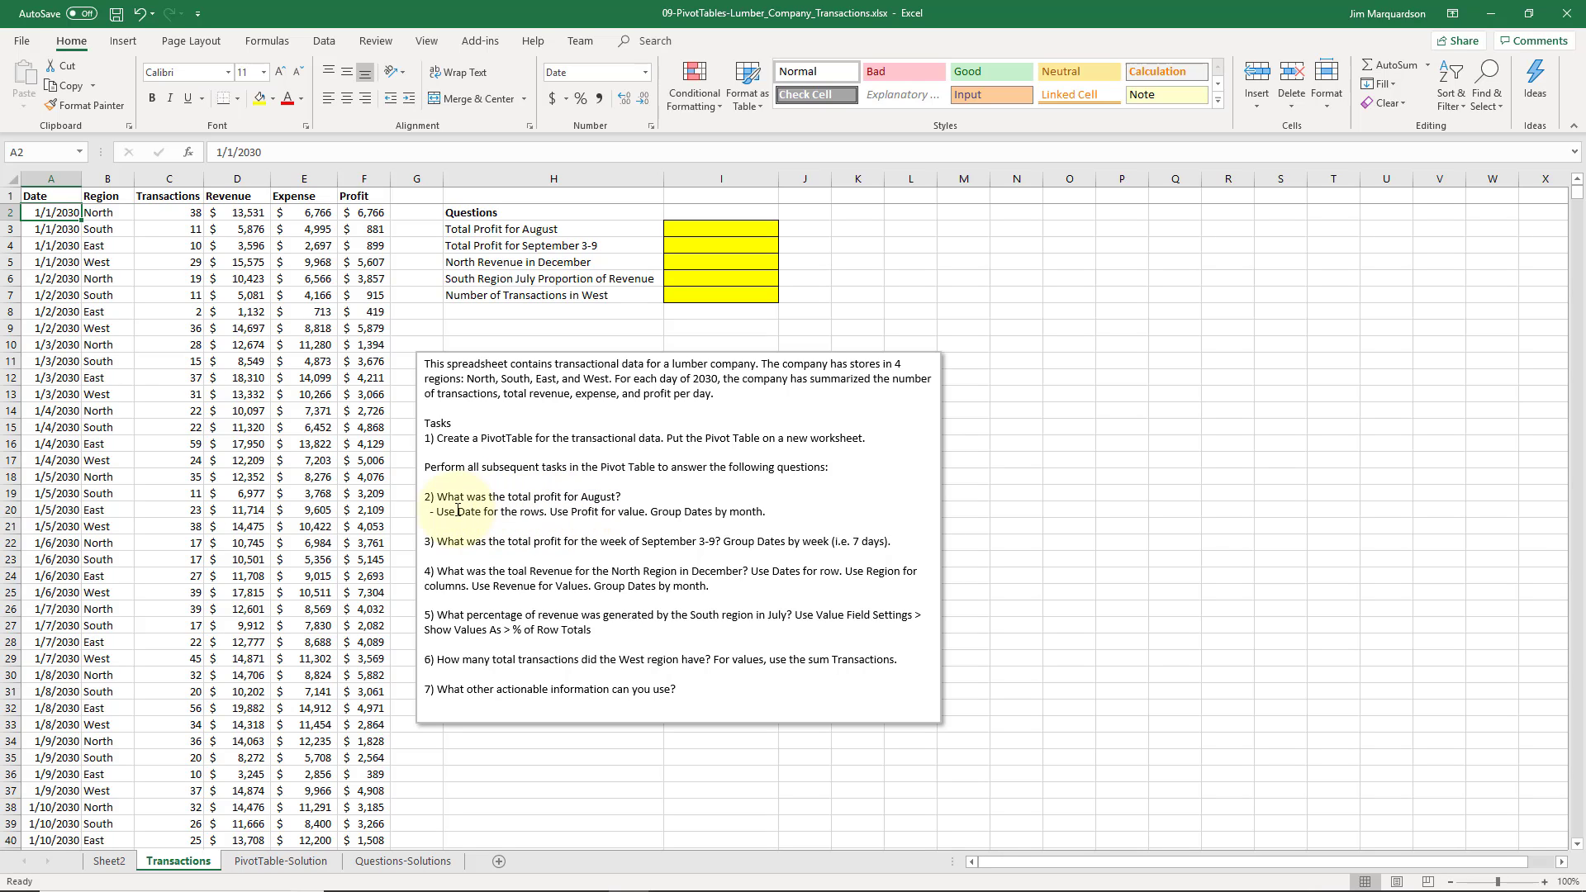
left_click(124, 861)
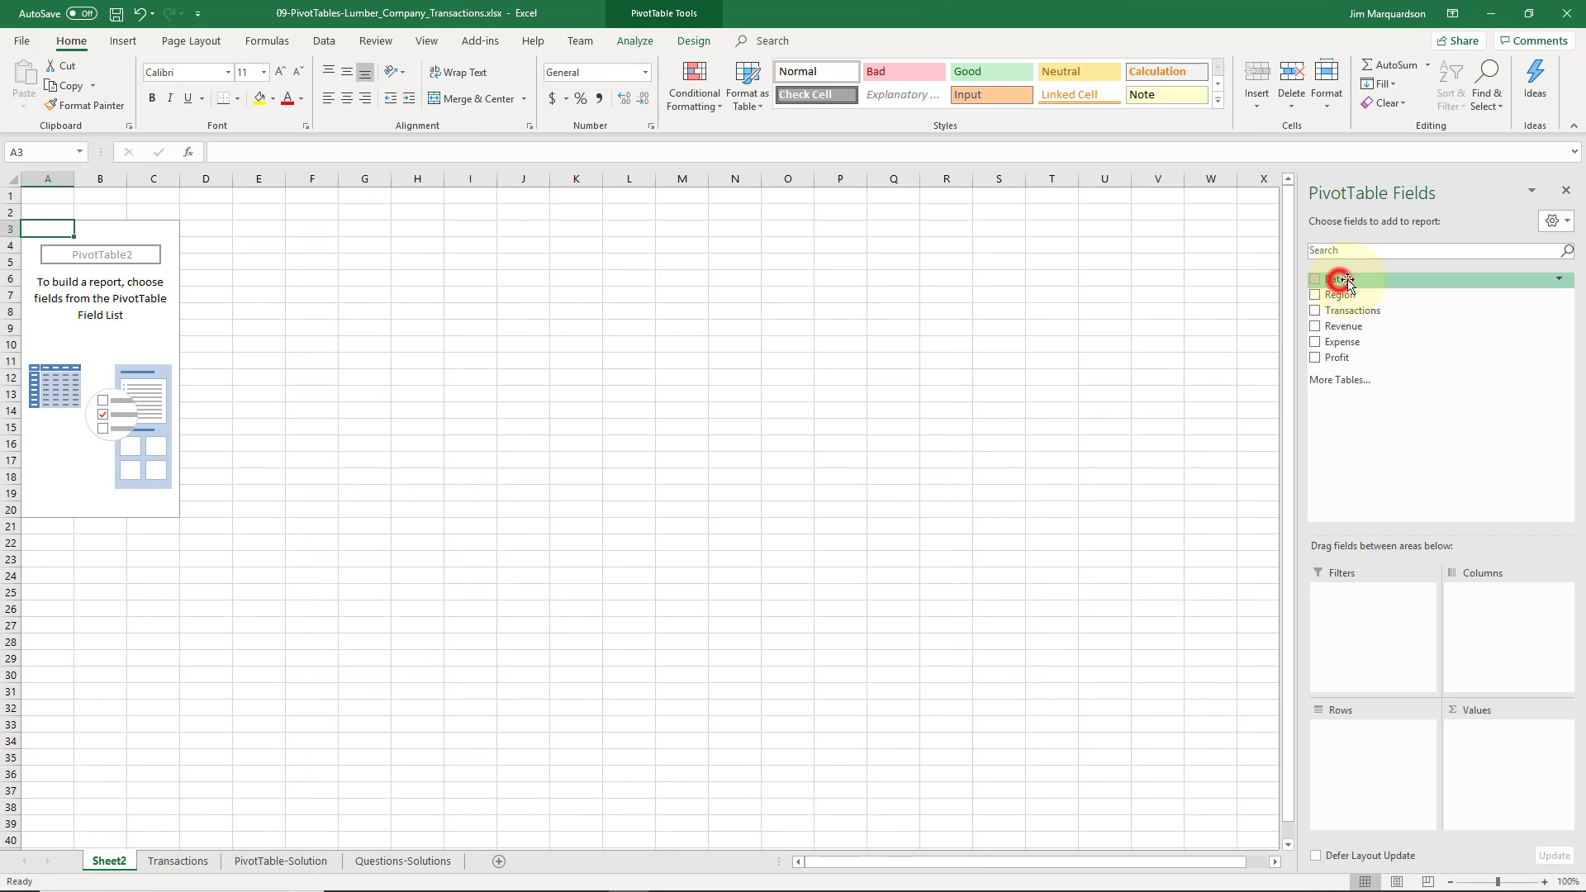
left_click_drag(1346, 280, 1355, 740)
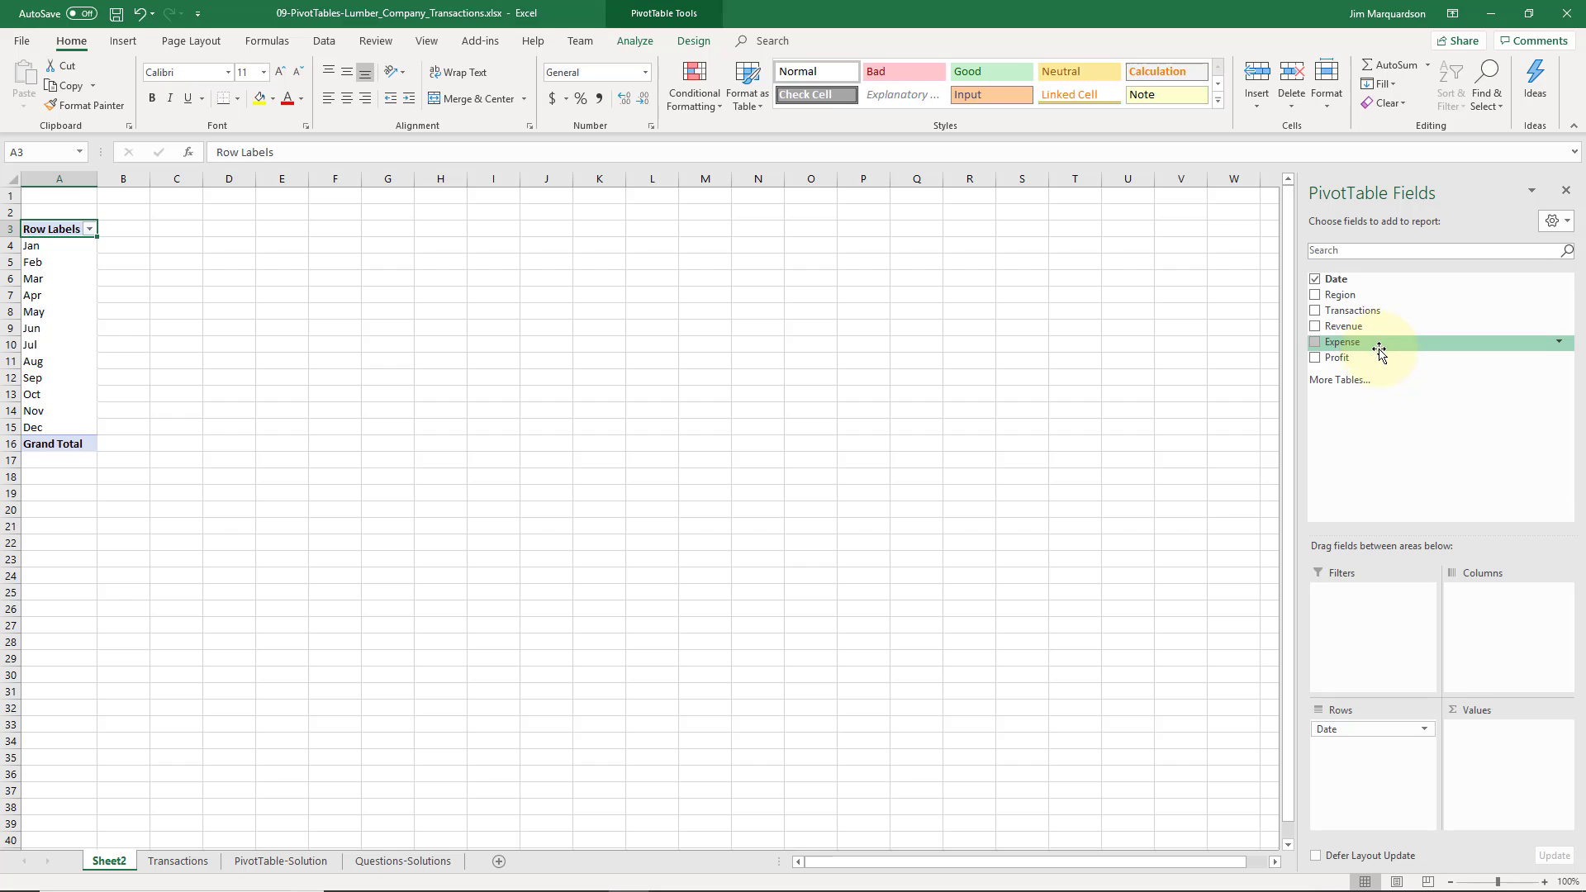
left_click_drag(1343, 357, 1503, 763)
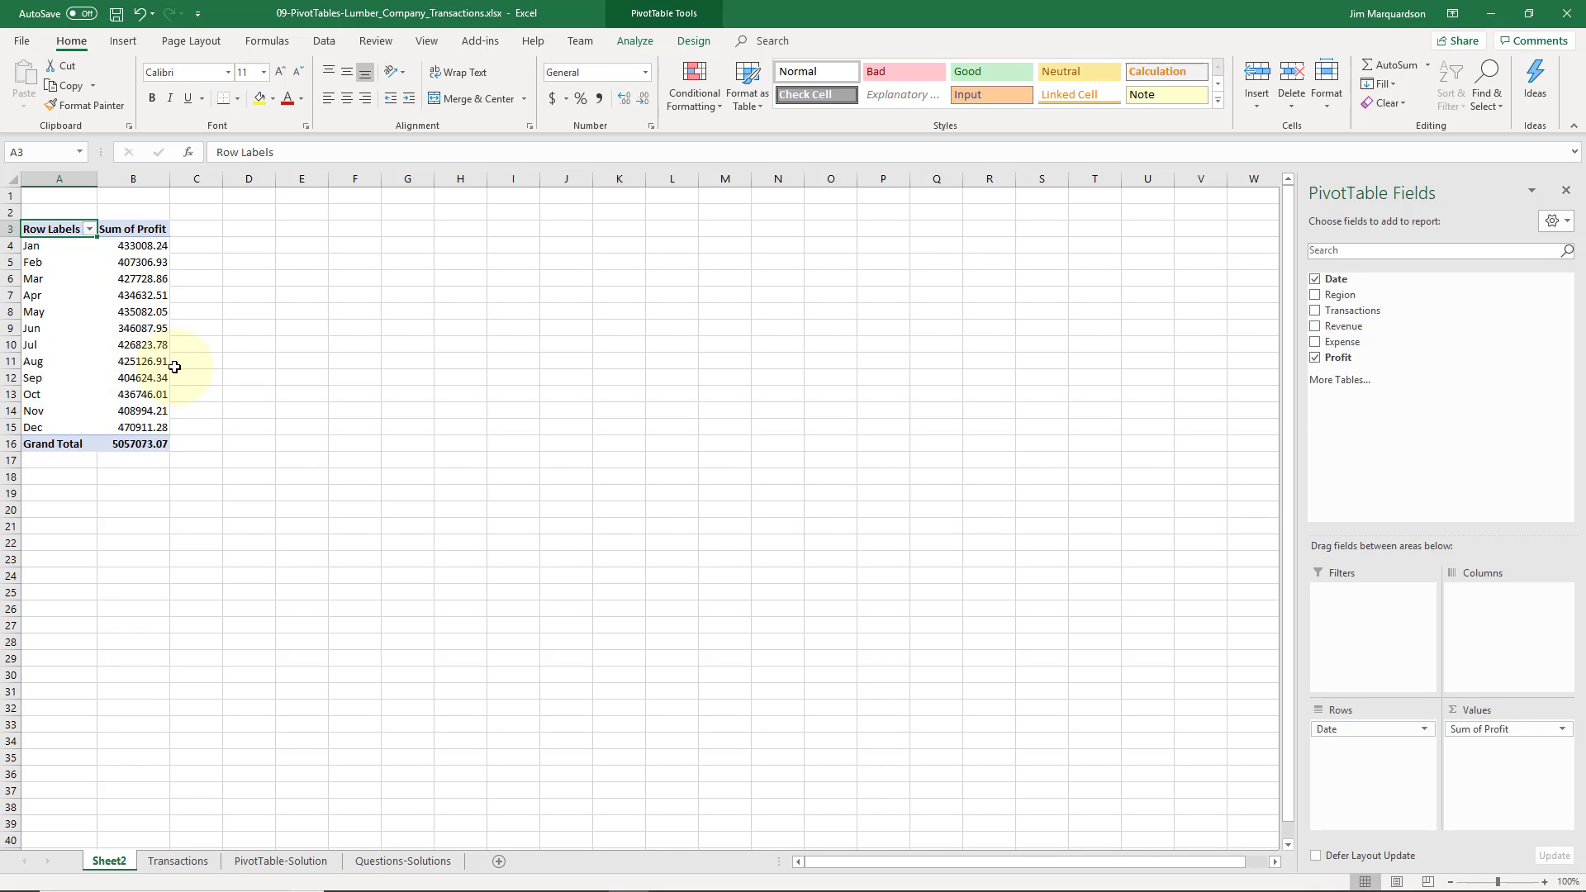
Copy the August profit from the PivotTable and paste it as a value into the Total Profit for August cell on the Transactions sheet
left_click(149, 364)
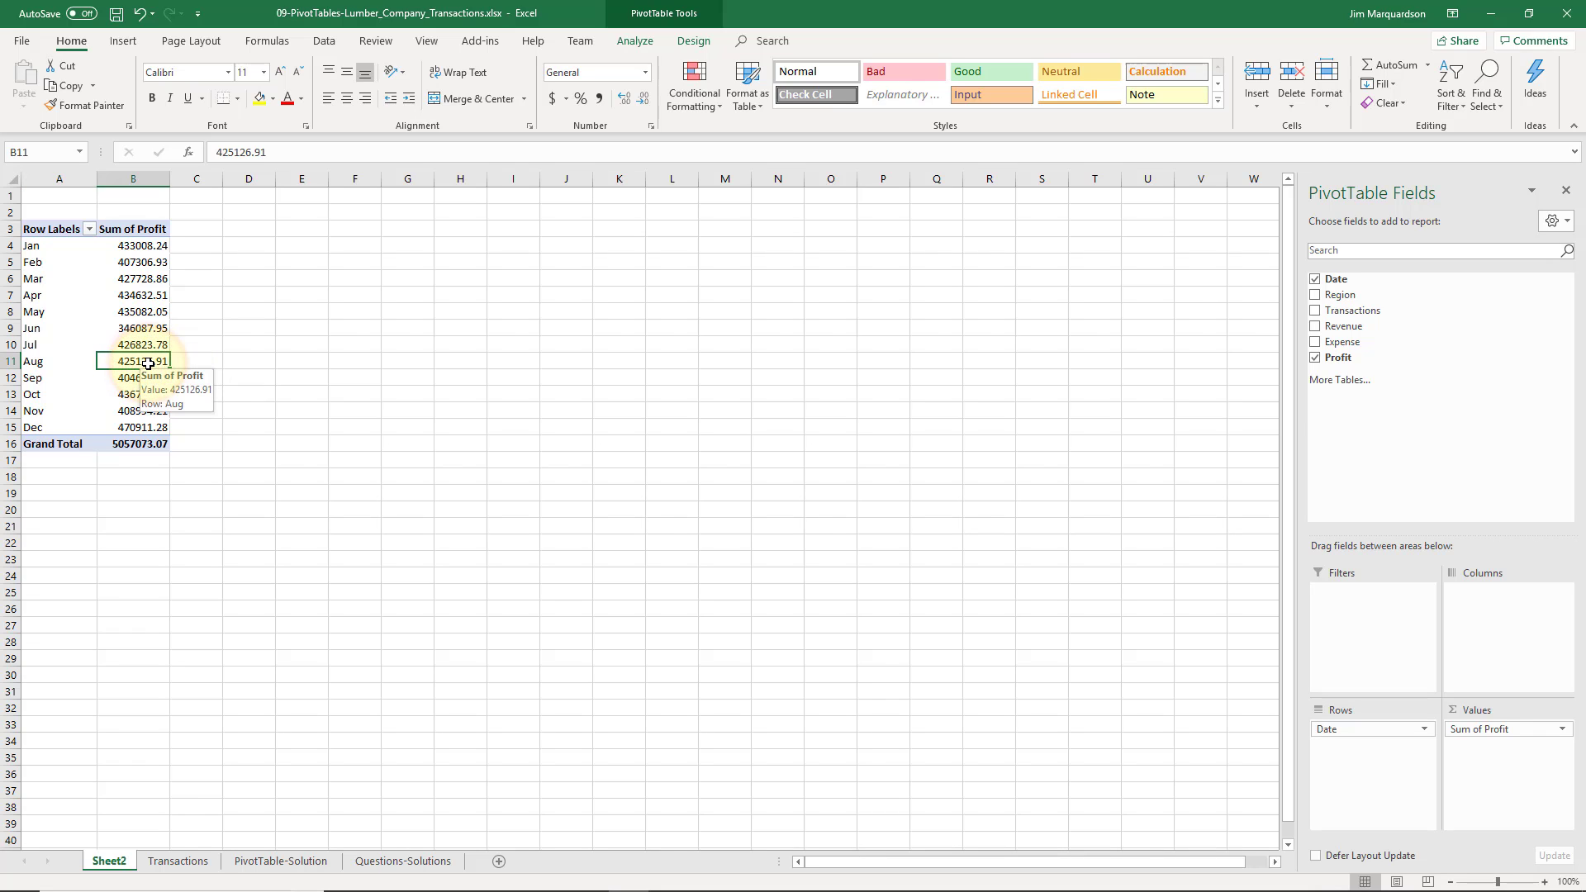
key("ctrl+c")
left_click(179, 860)
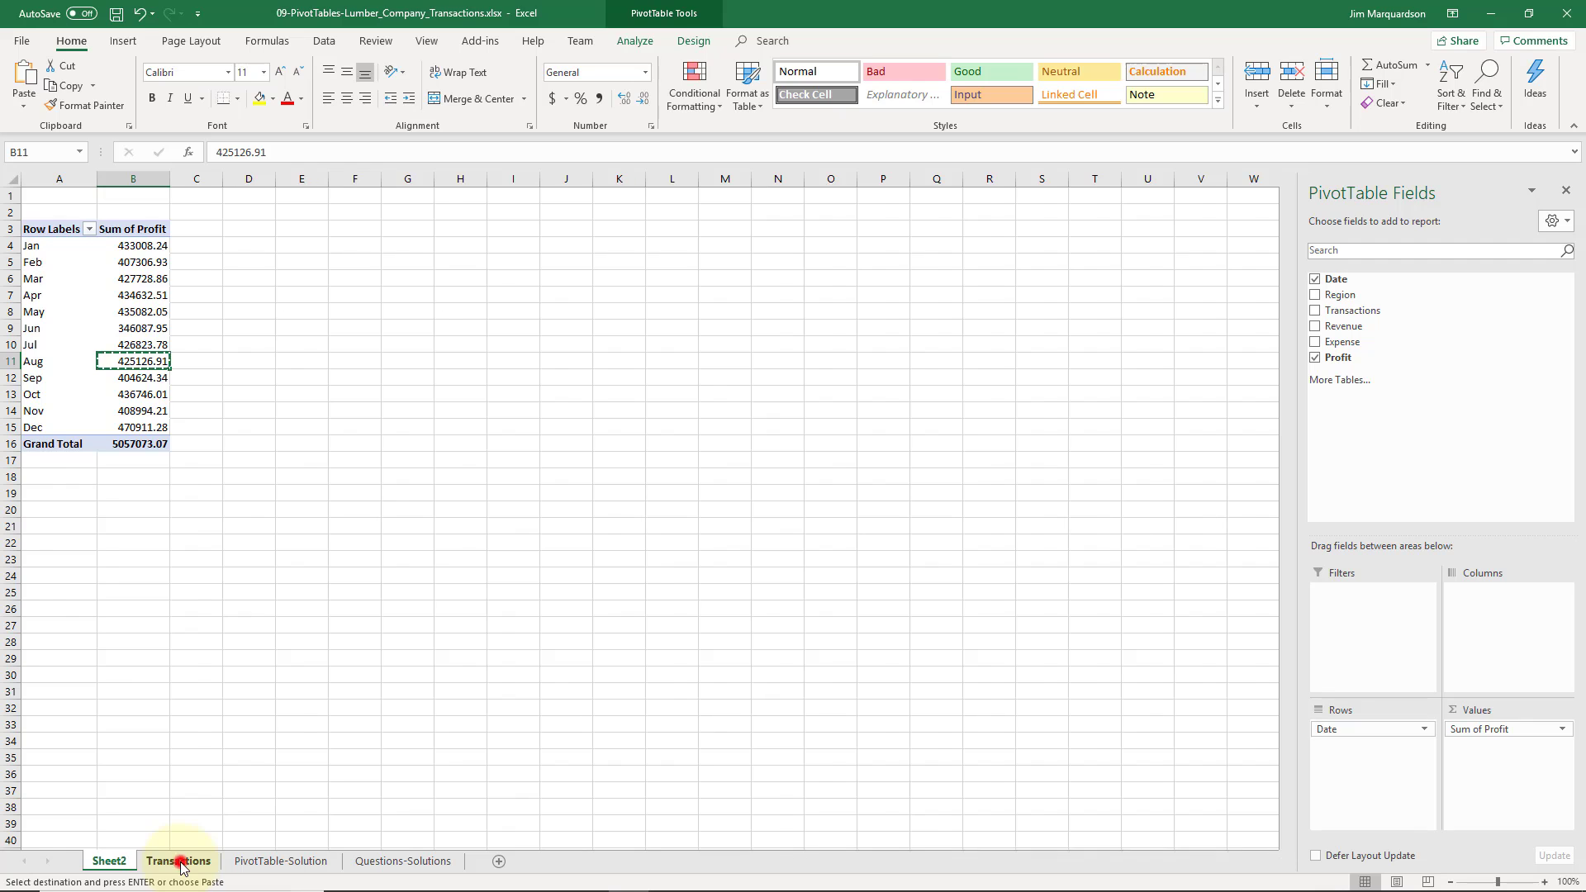
left_click(677, 228)
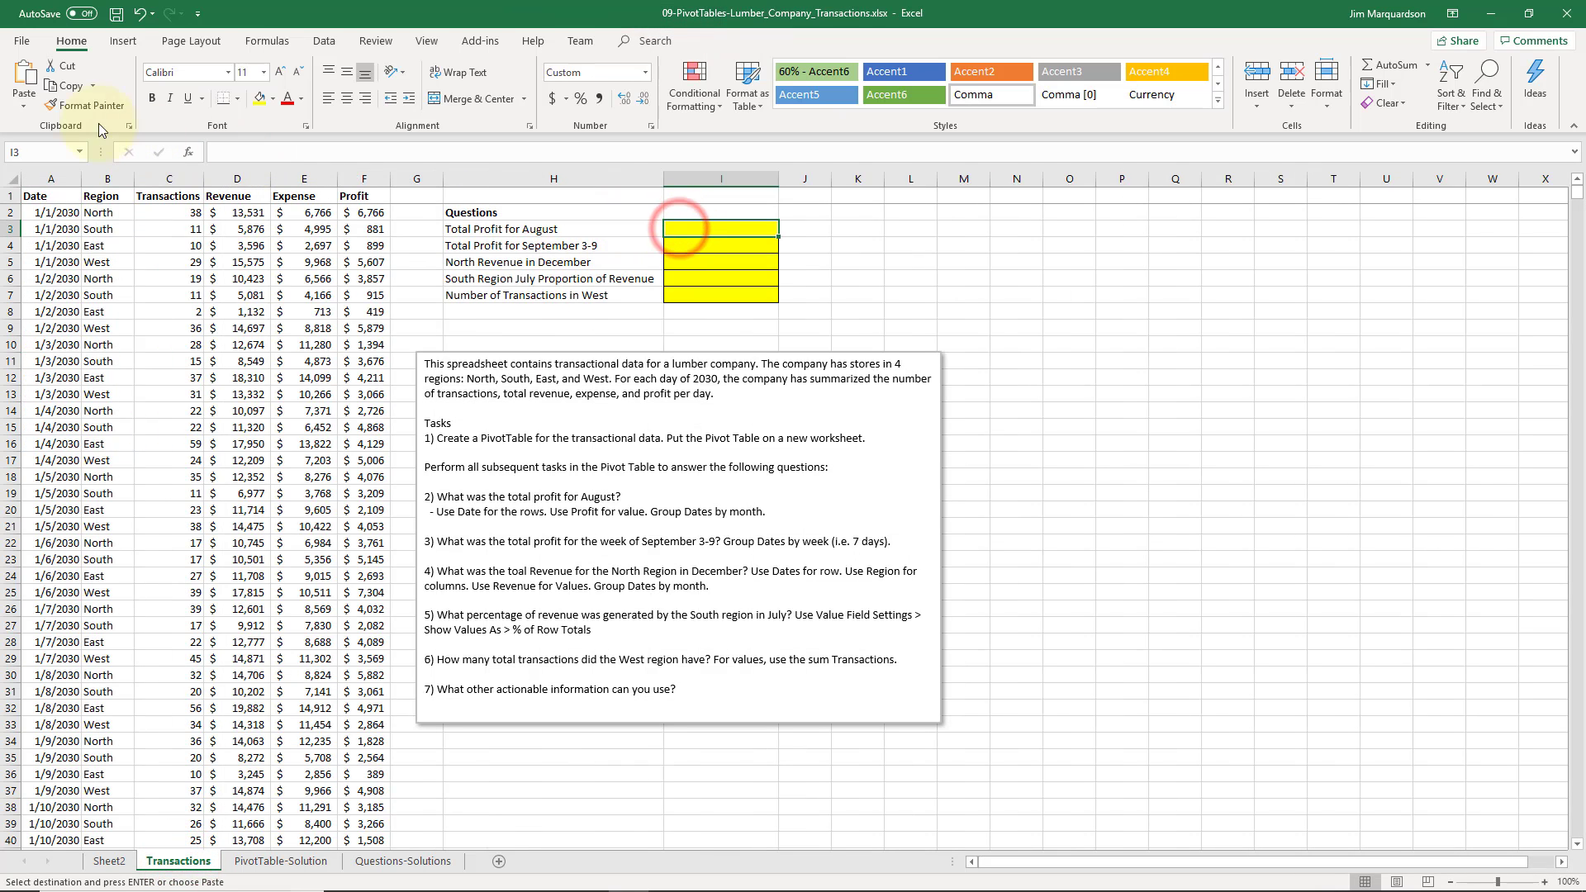
left_click(25, 111)
left_click(20, 216)
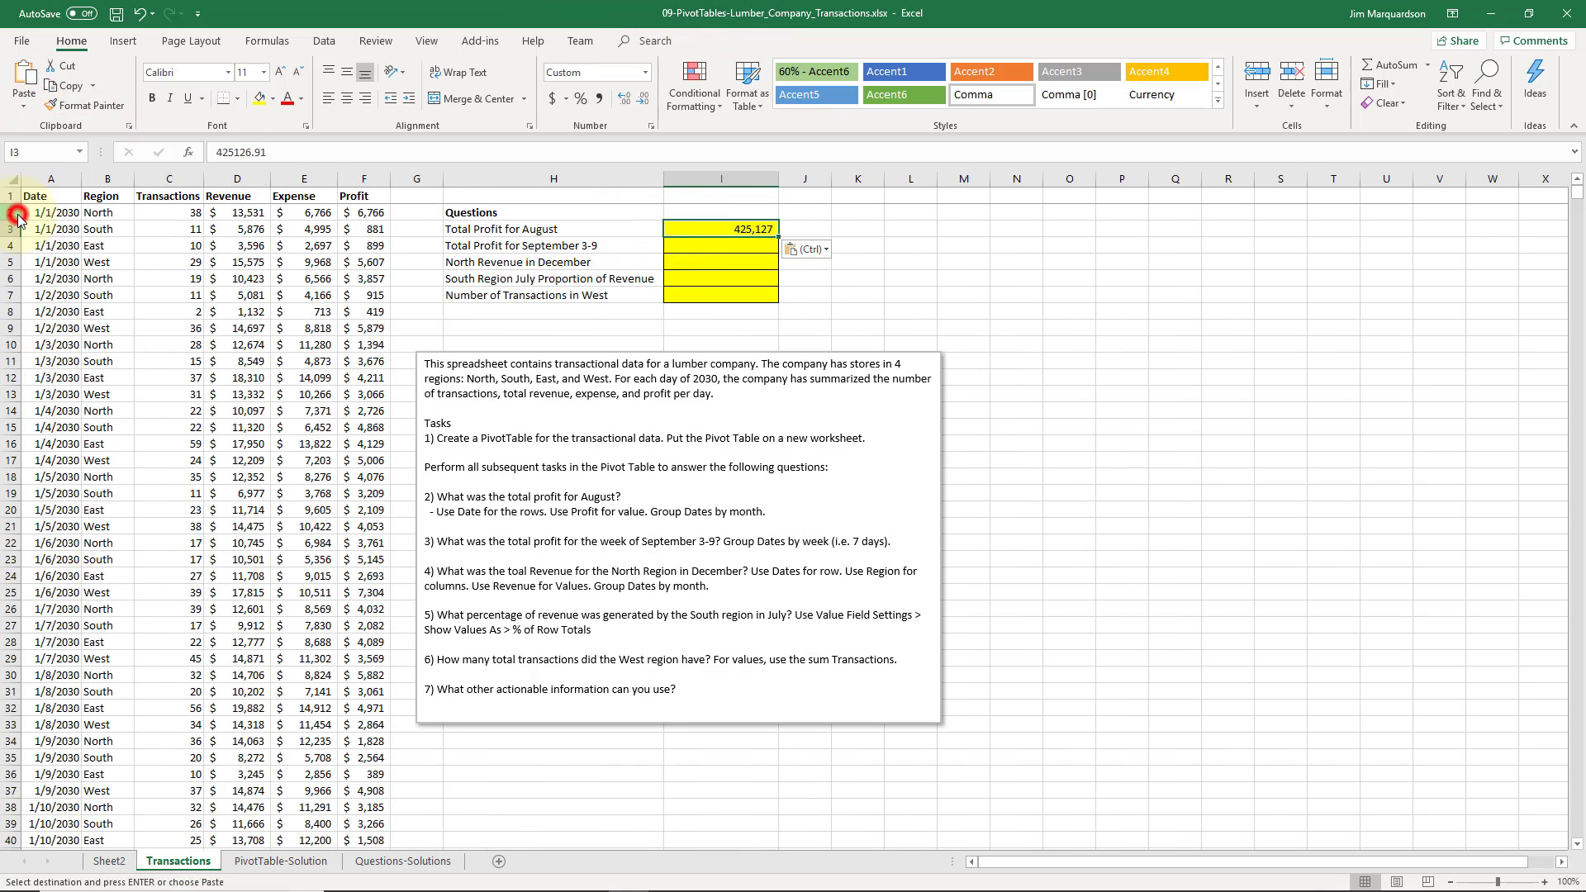
left_click(834, 308)
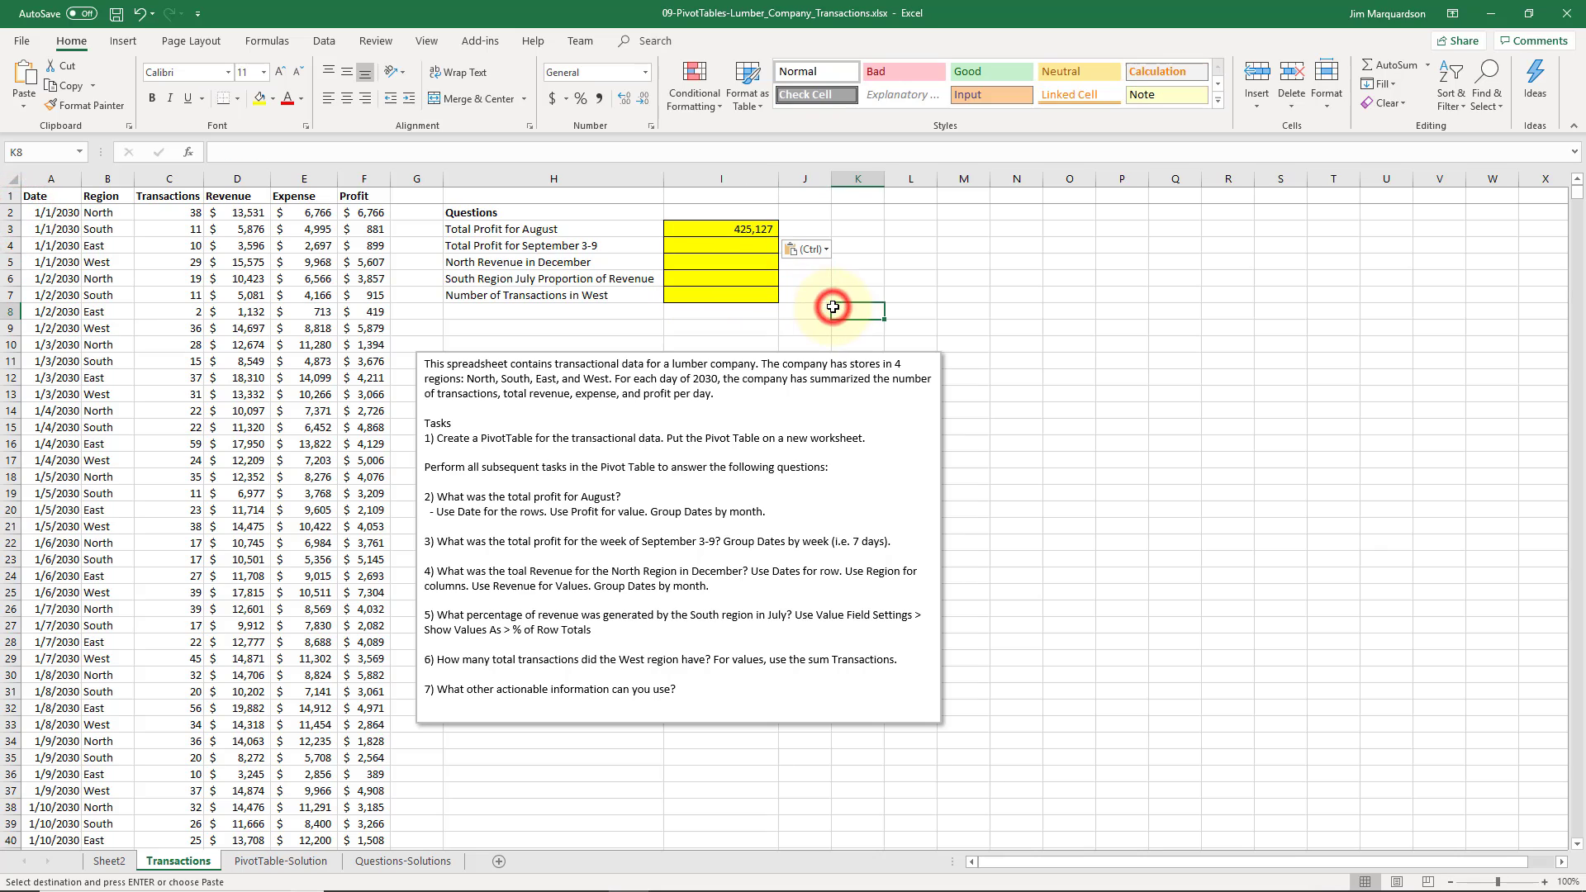
left_click(749, 224)
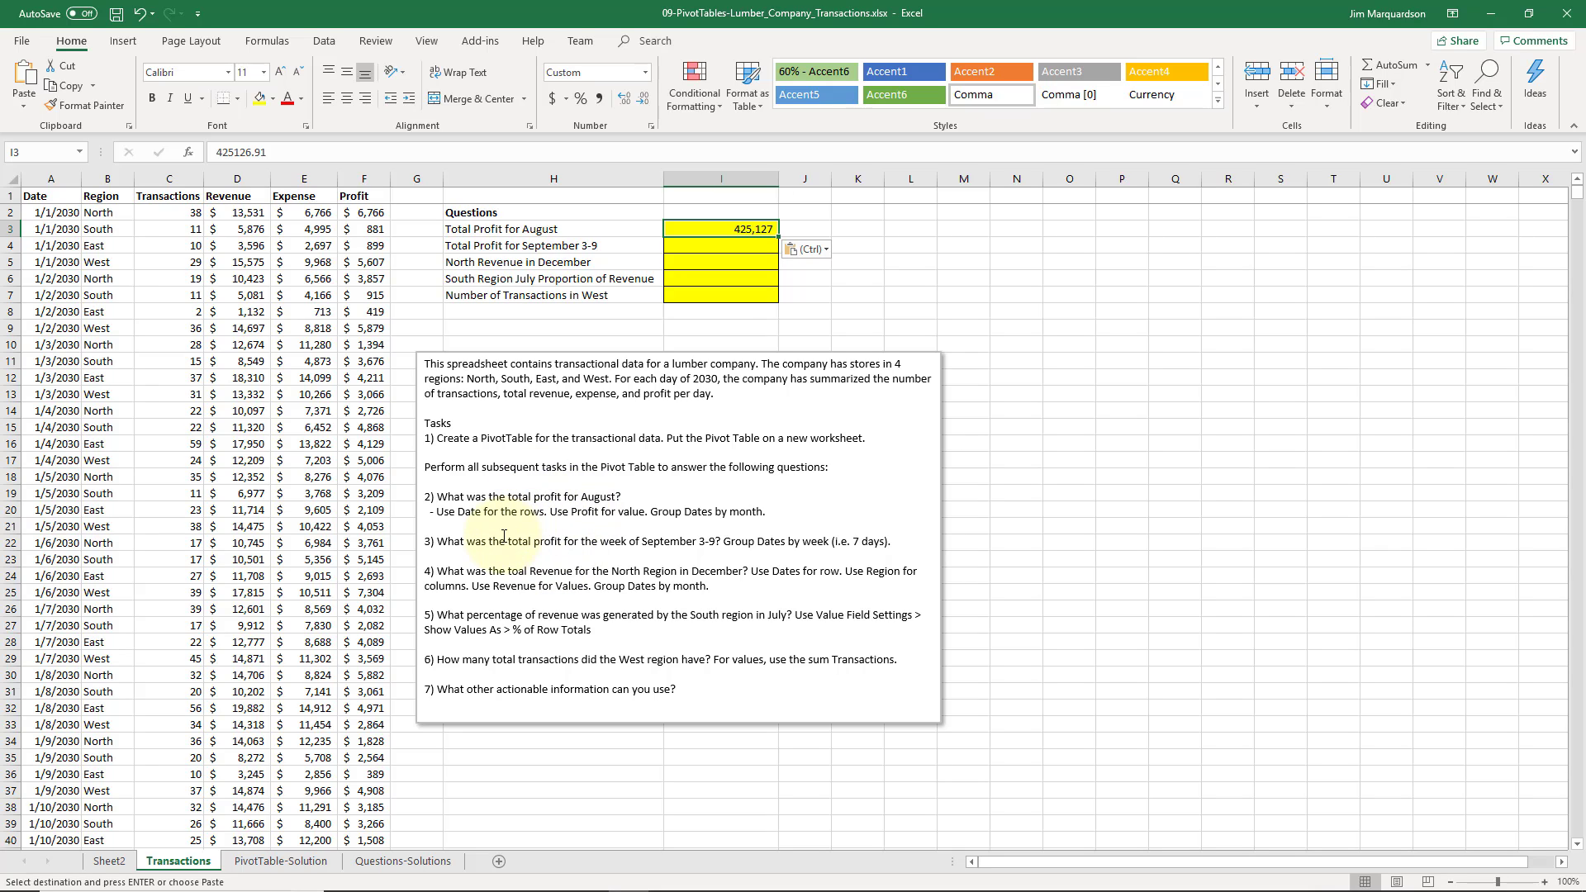
Check the September 3-9 profit task on the Transactions sheet, and group the PivotTable dates on Sheet2 by Days instead of Months
left_click_drag(458, 543, 890, 541)
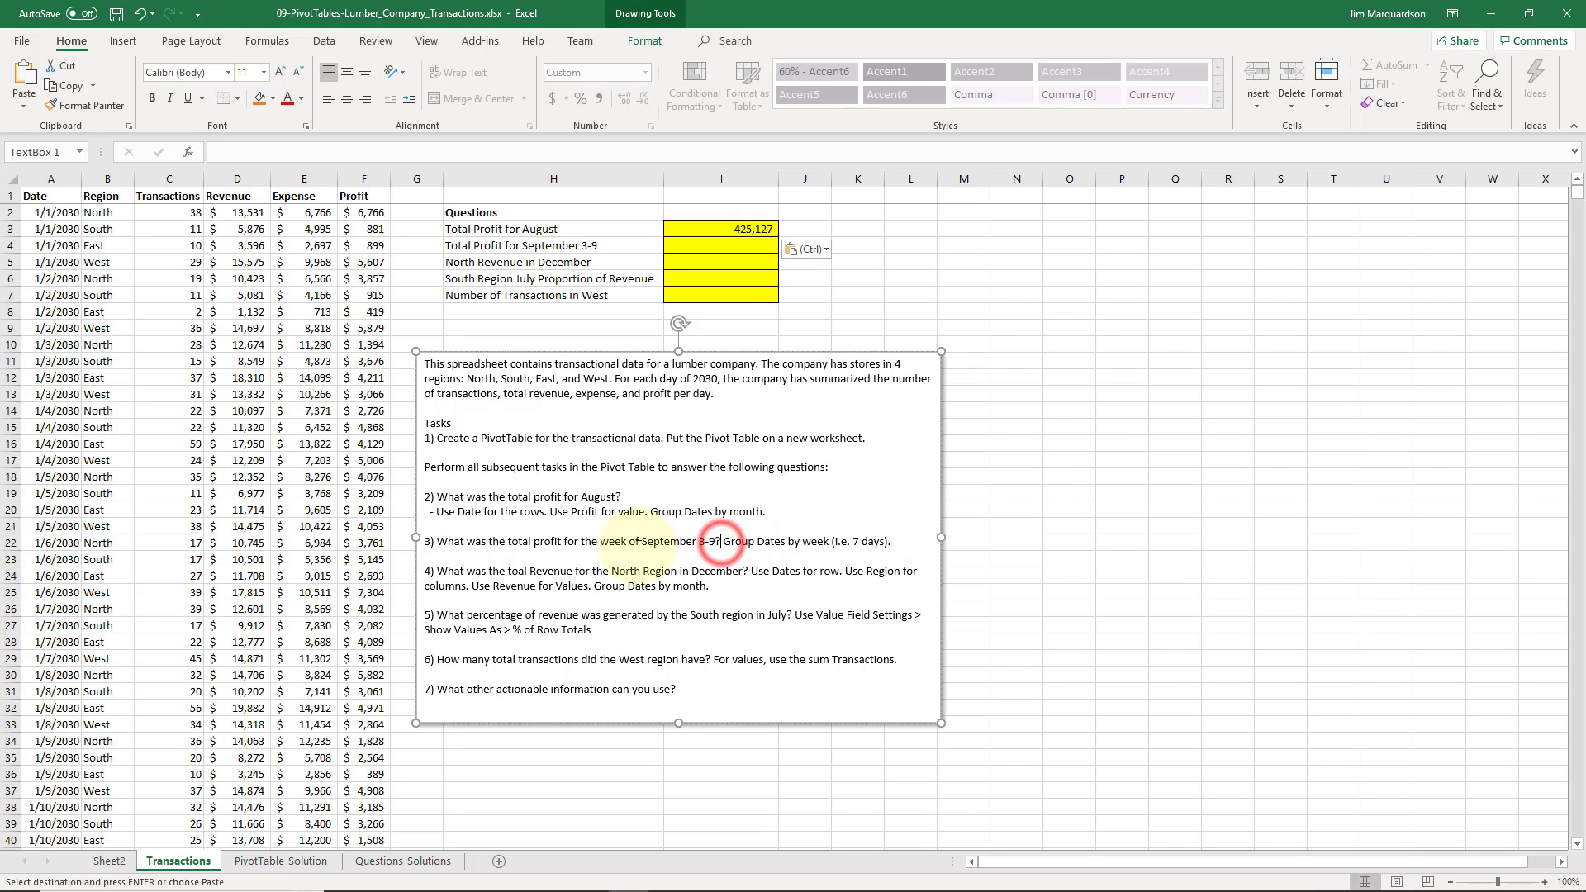
left_click(112, 861)
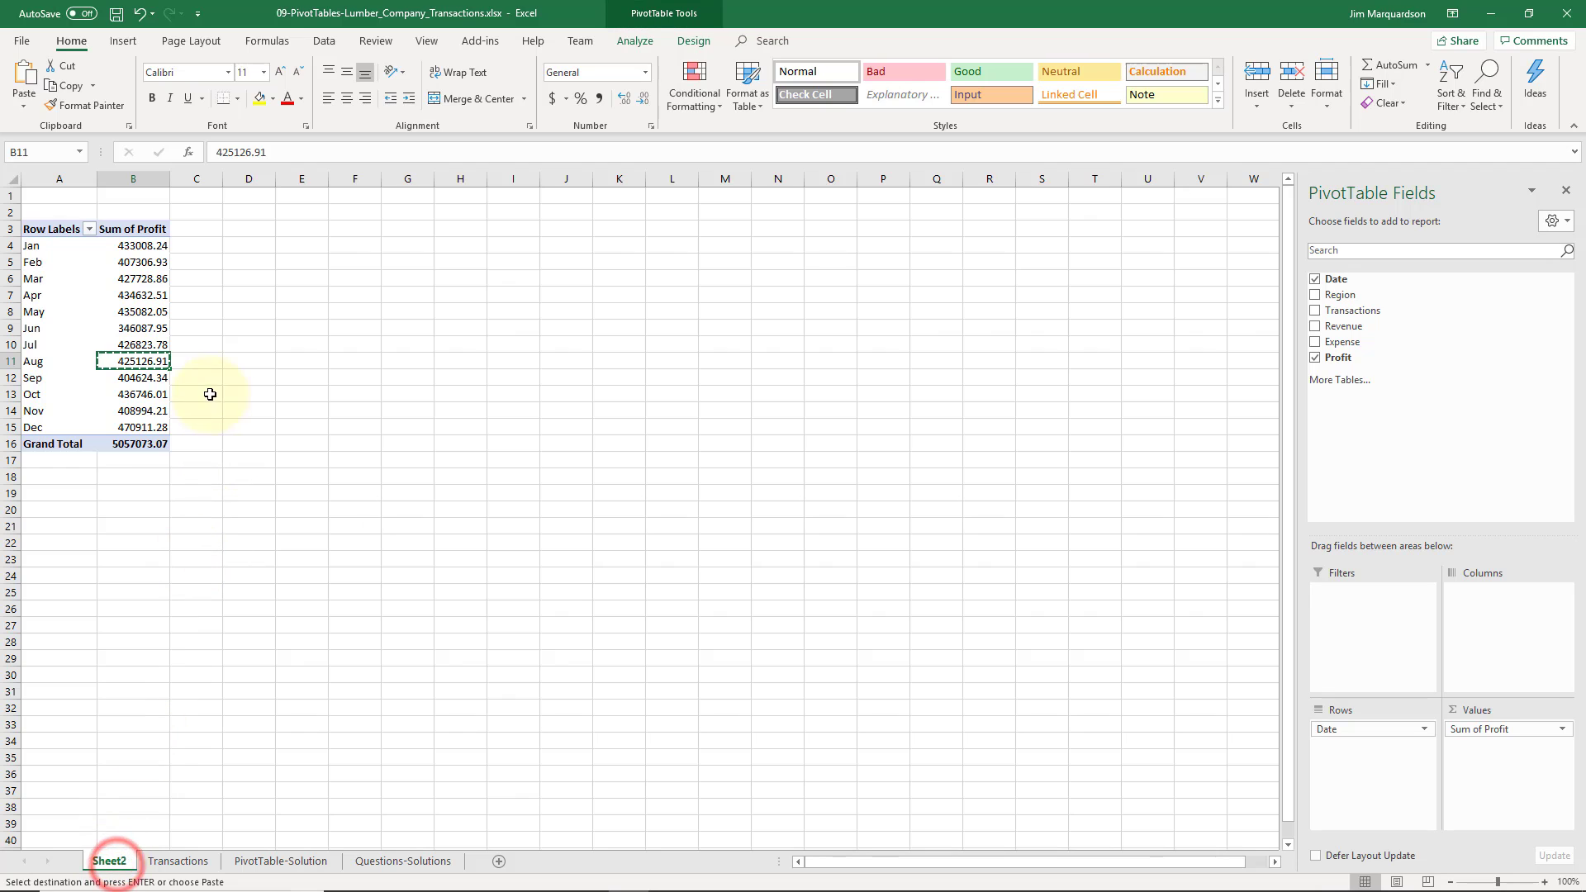
left_click(53, 340)
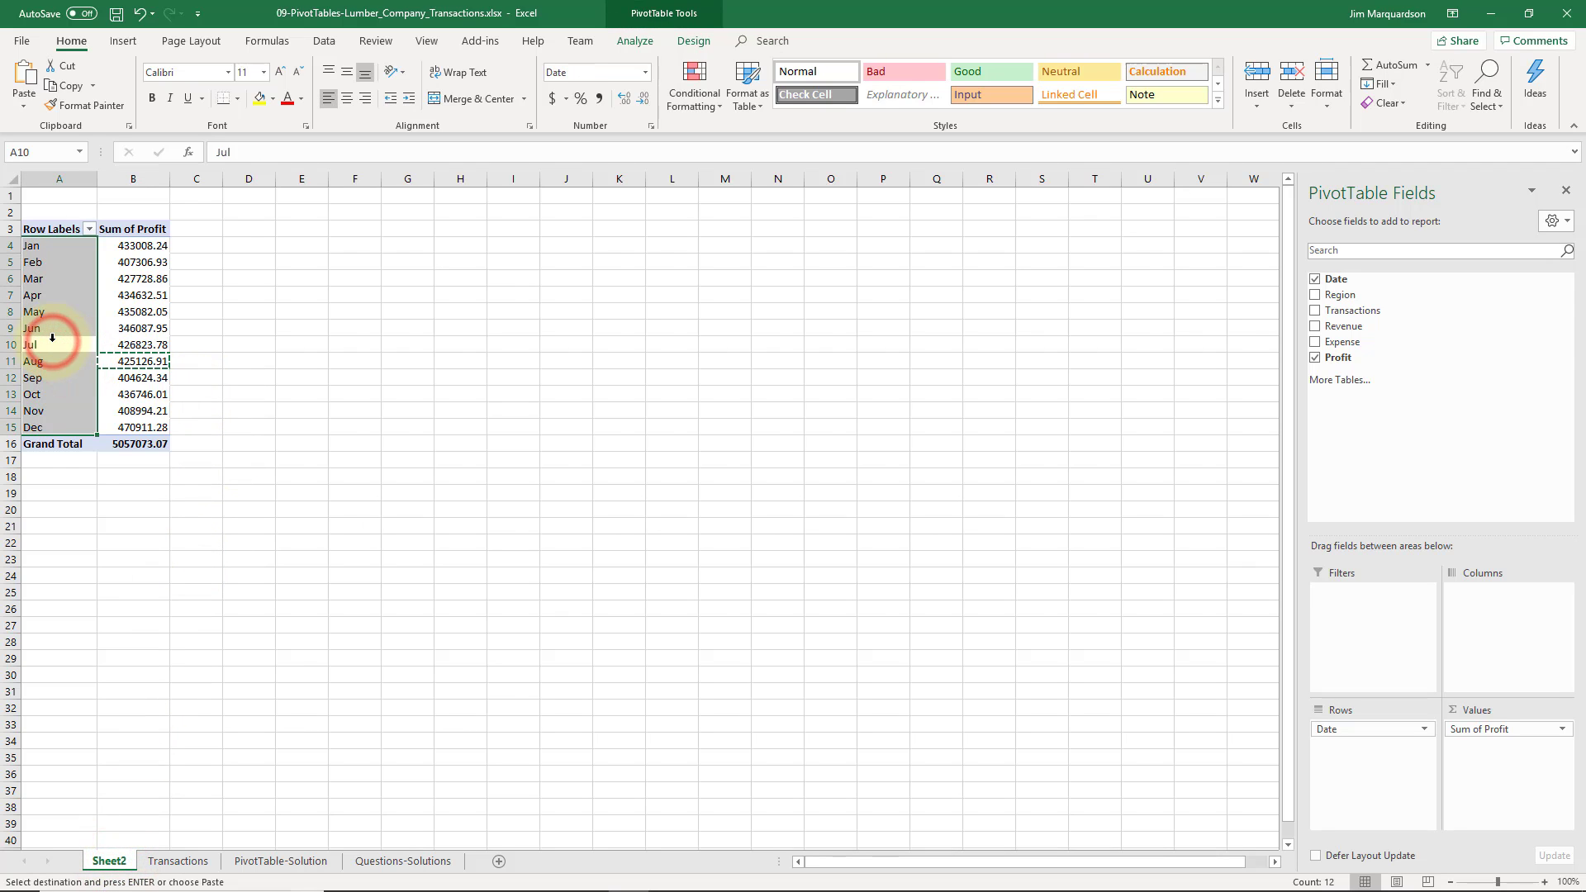
left_click(36, 330)
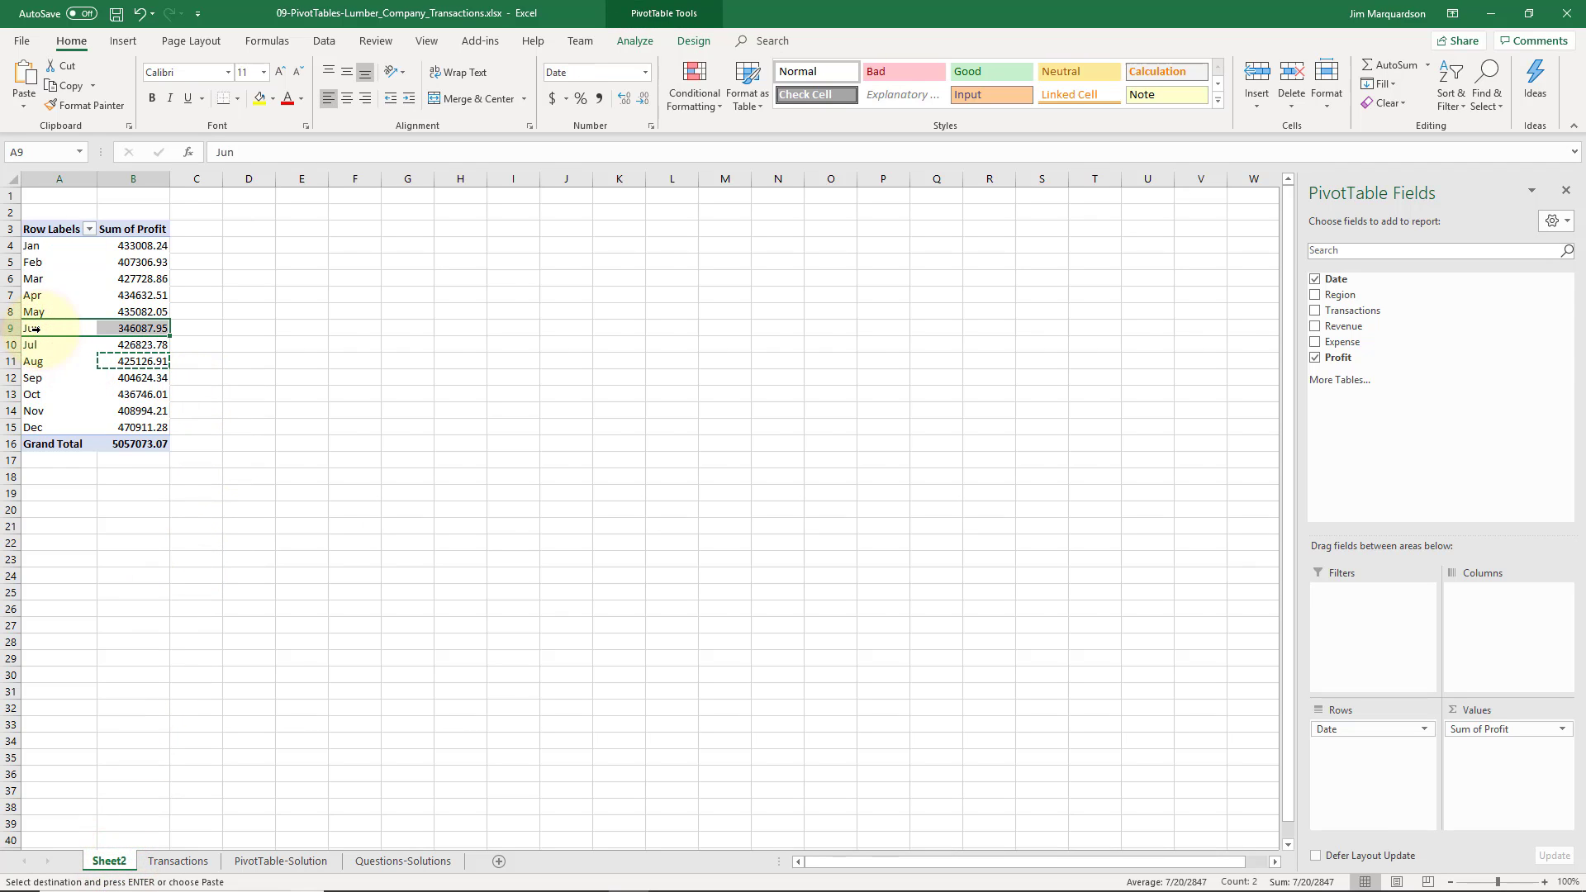
left_click(48, 344)
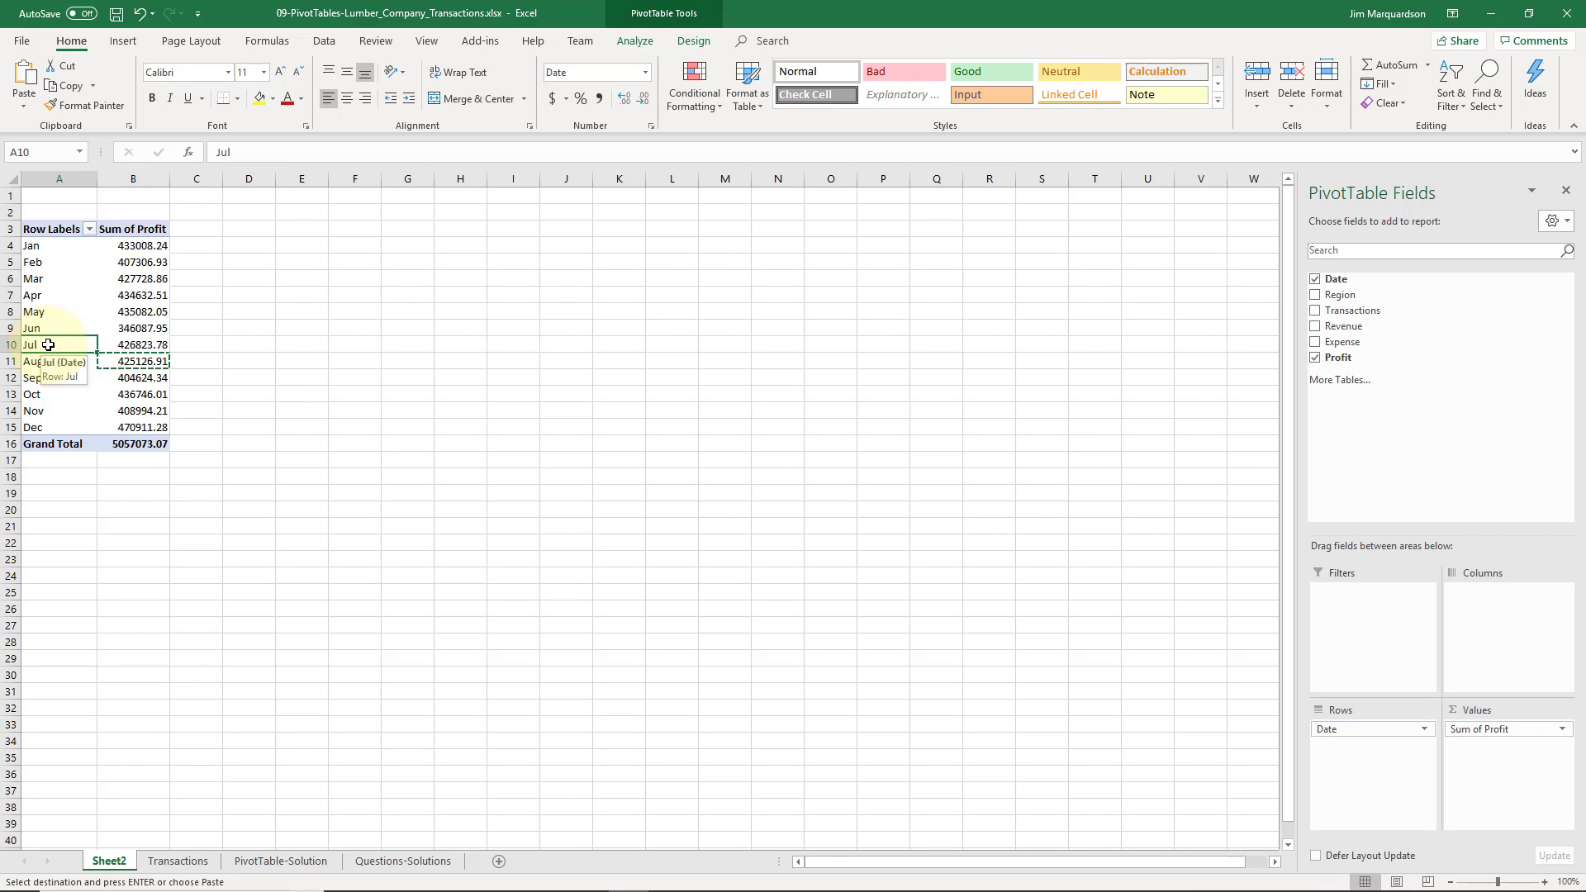
right_click(46, 328)
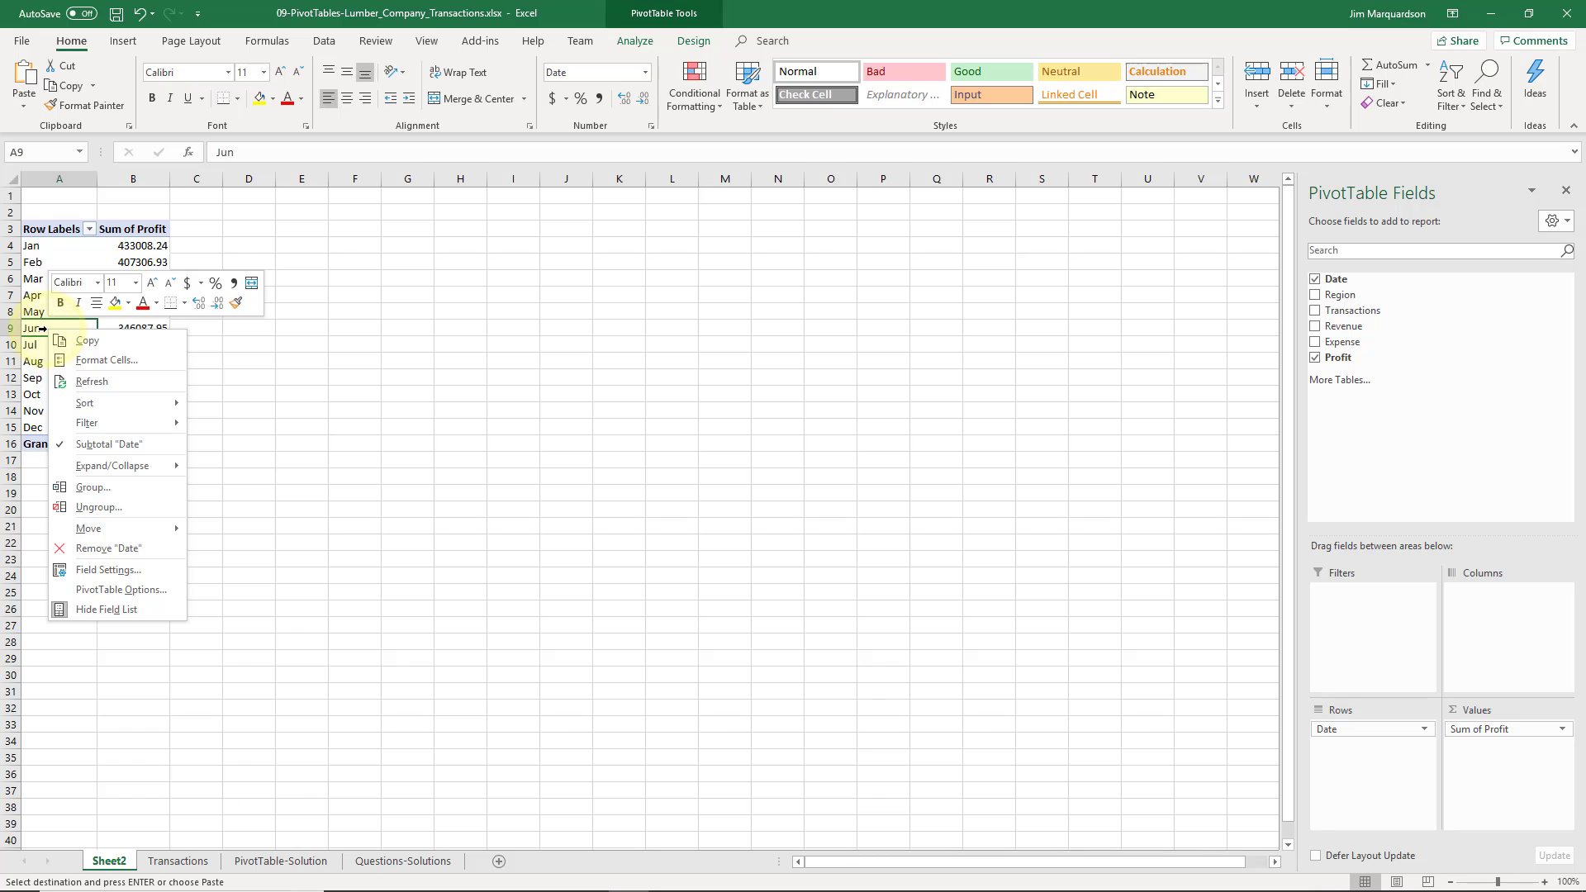
left_click(112, 489)
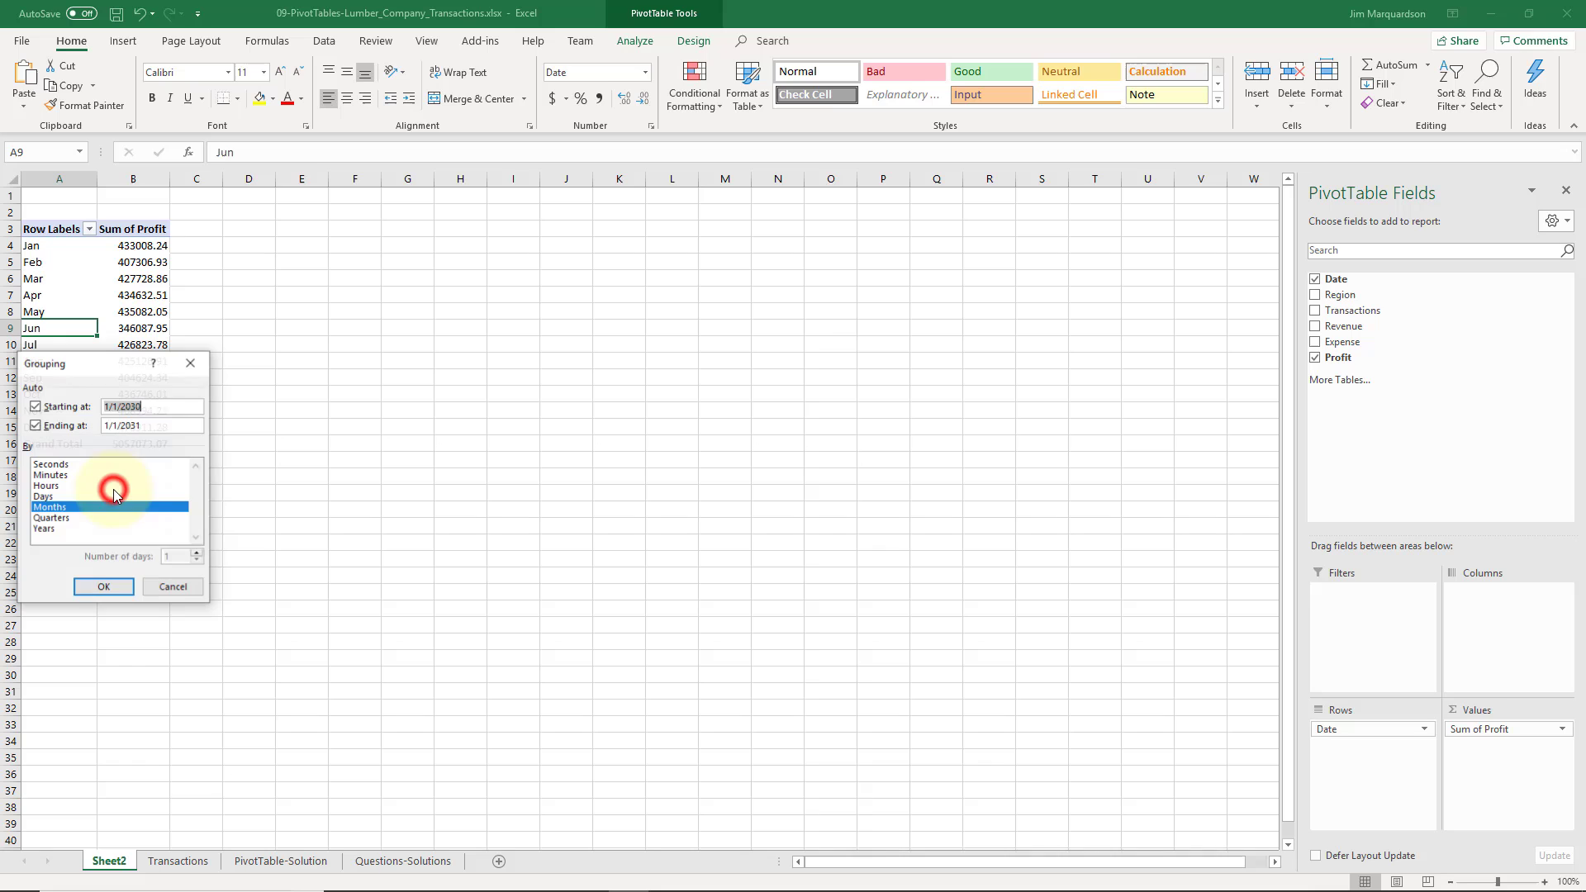
left_click(64, 497)
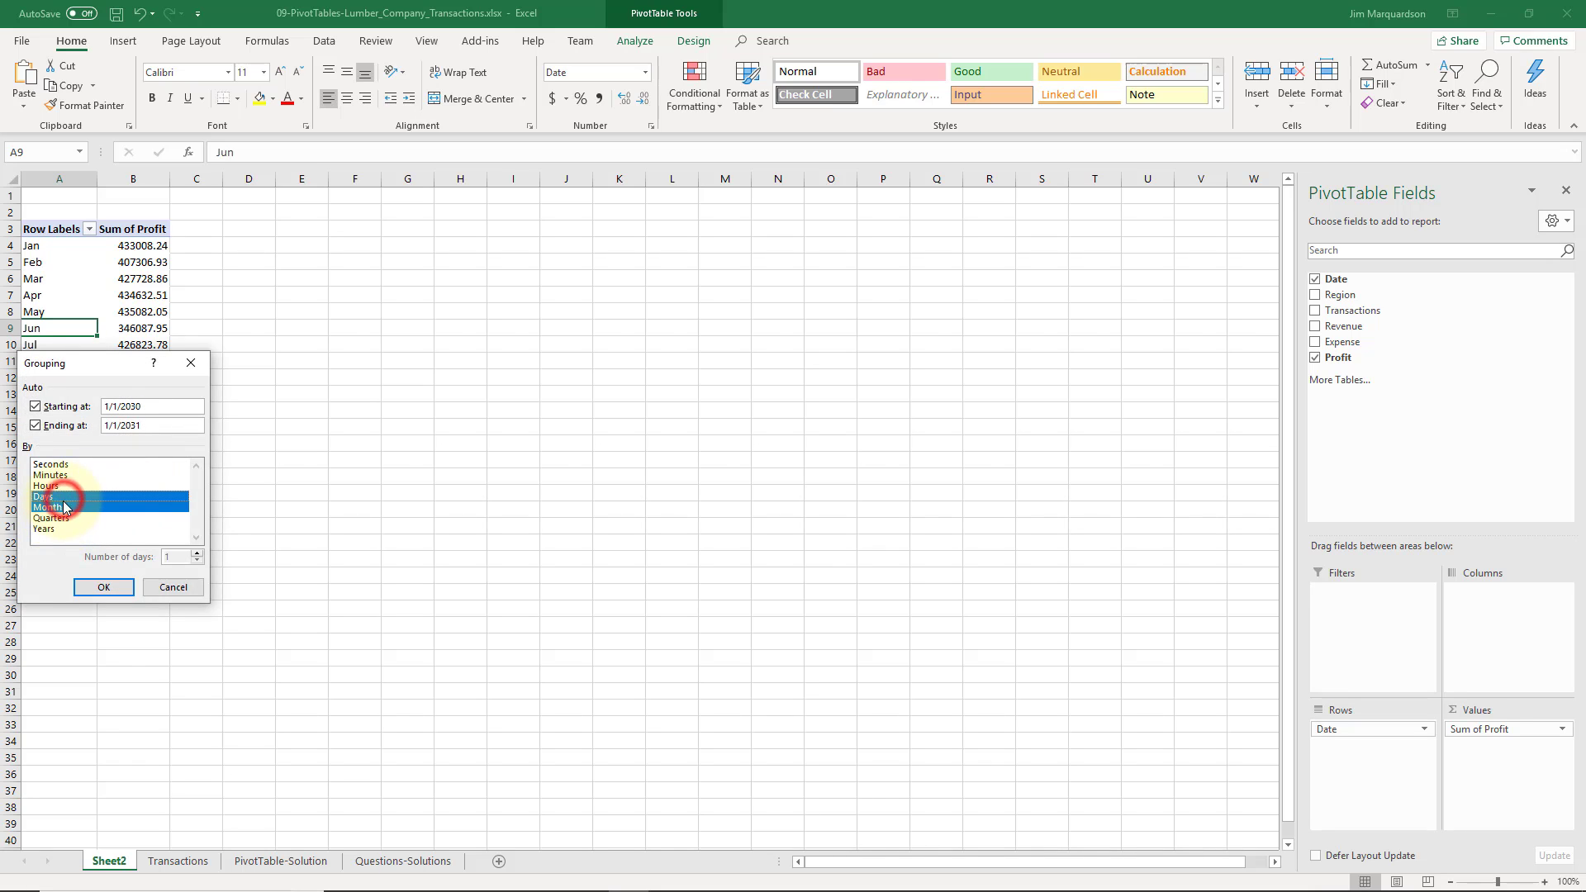
left_click(63, 508)
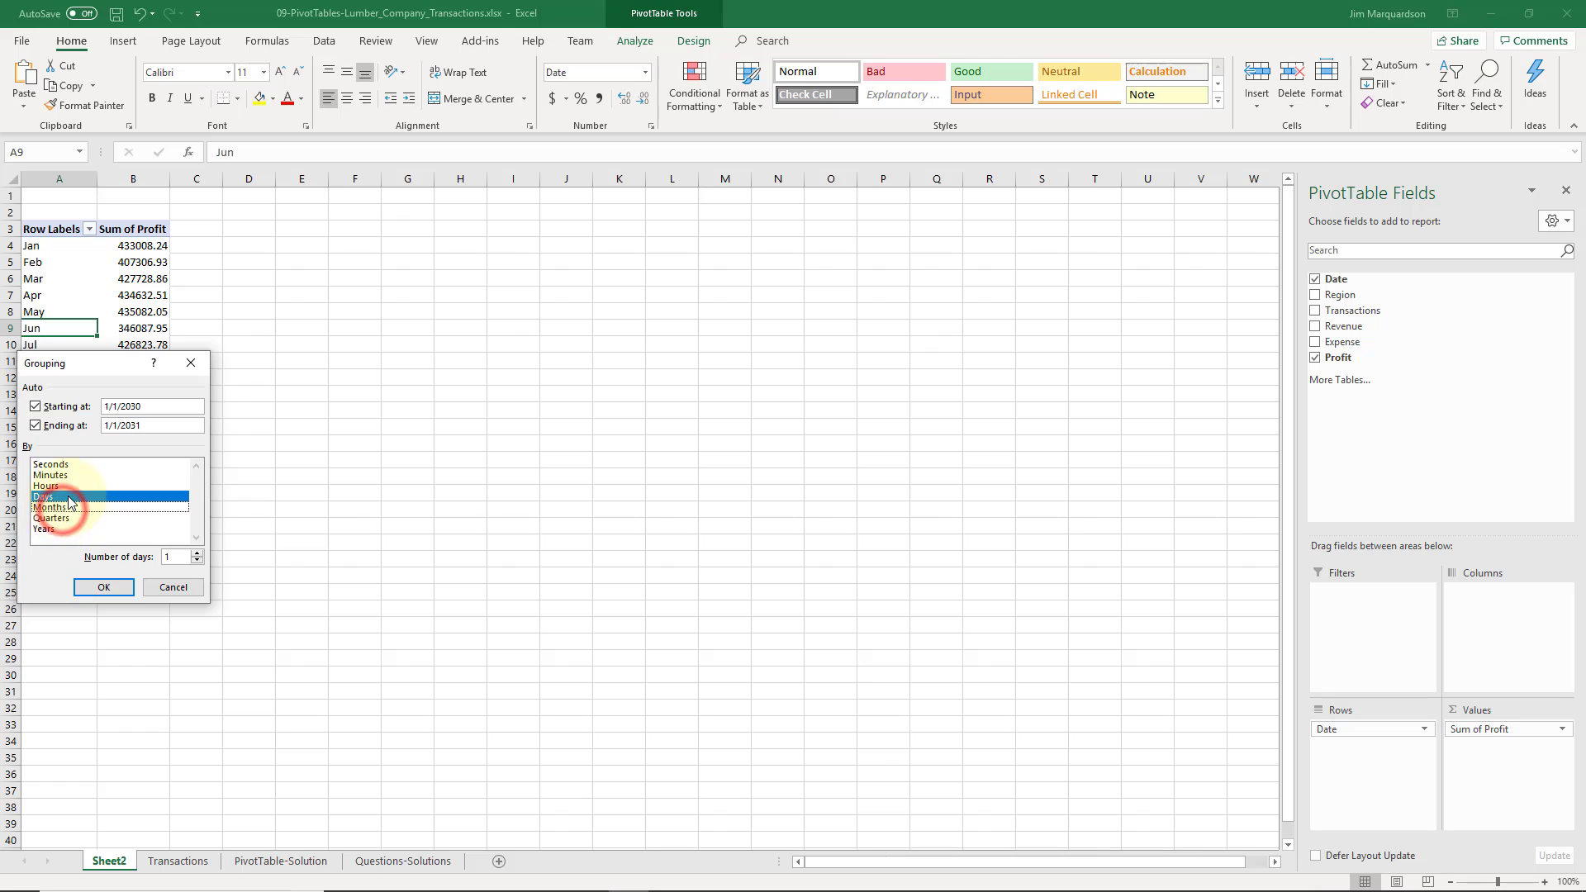
double_click(68, 497)
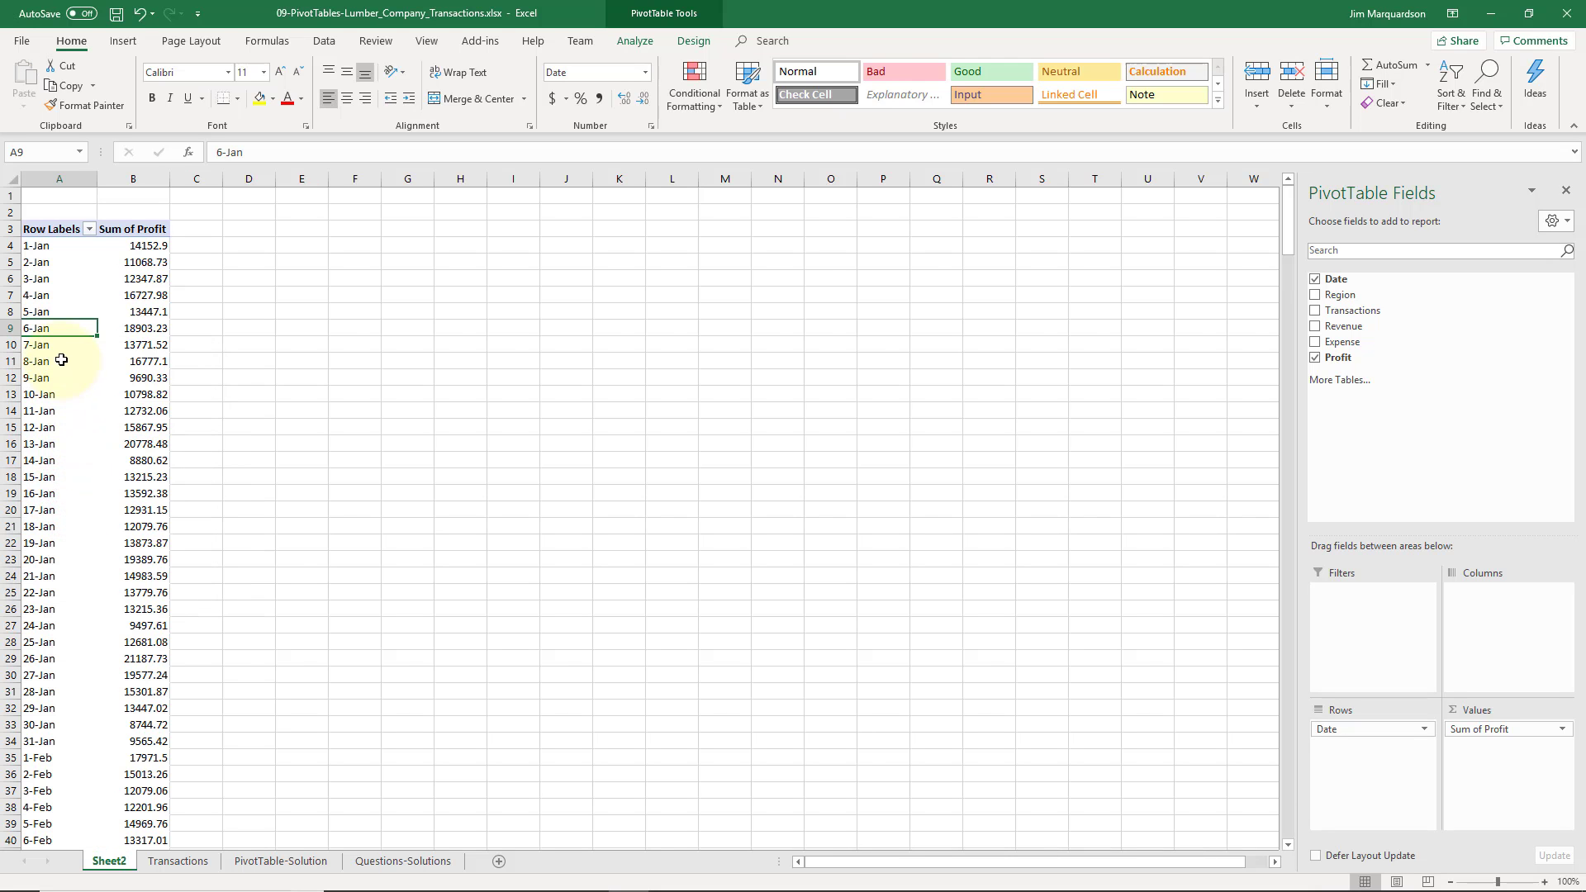
Regroup the PivotTable dates into weekly periods by setting the number of days to 7
right_click(61, 358)
left_click(105, 516)
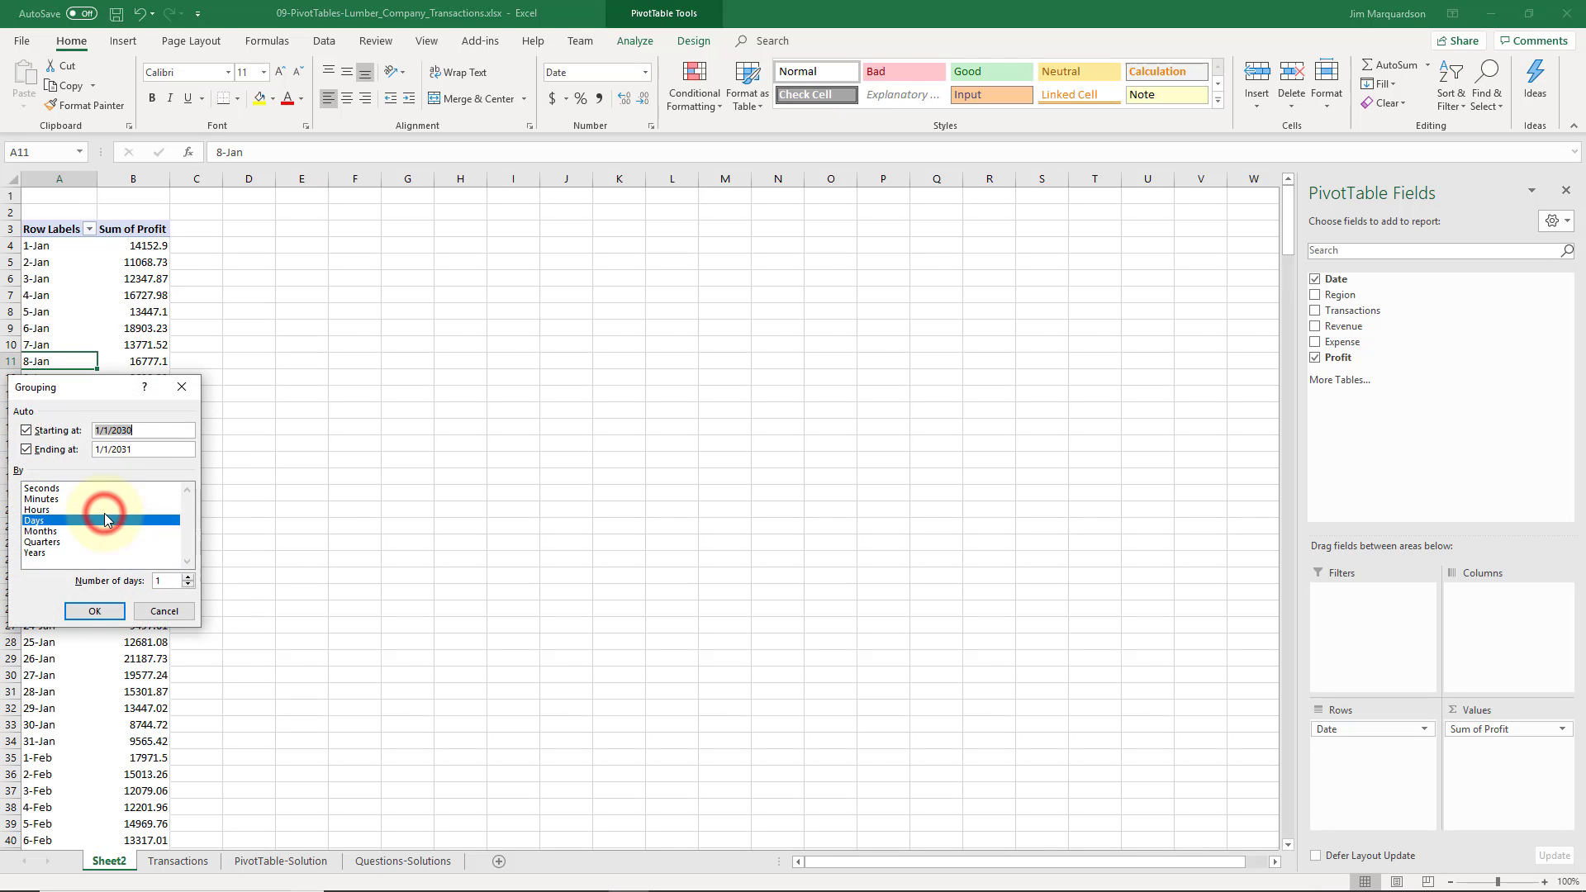
left_click(188, 577)
left_click(189, 577)
left_click(188, 577)
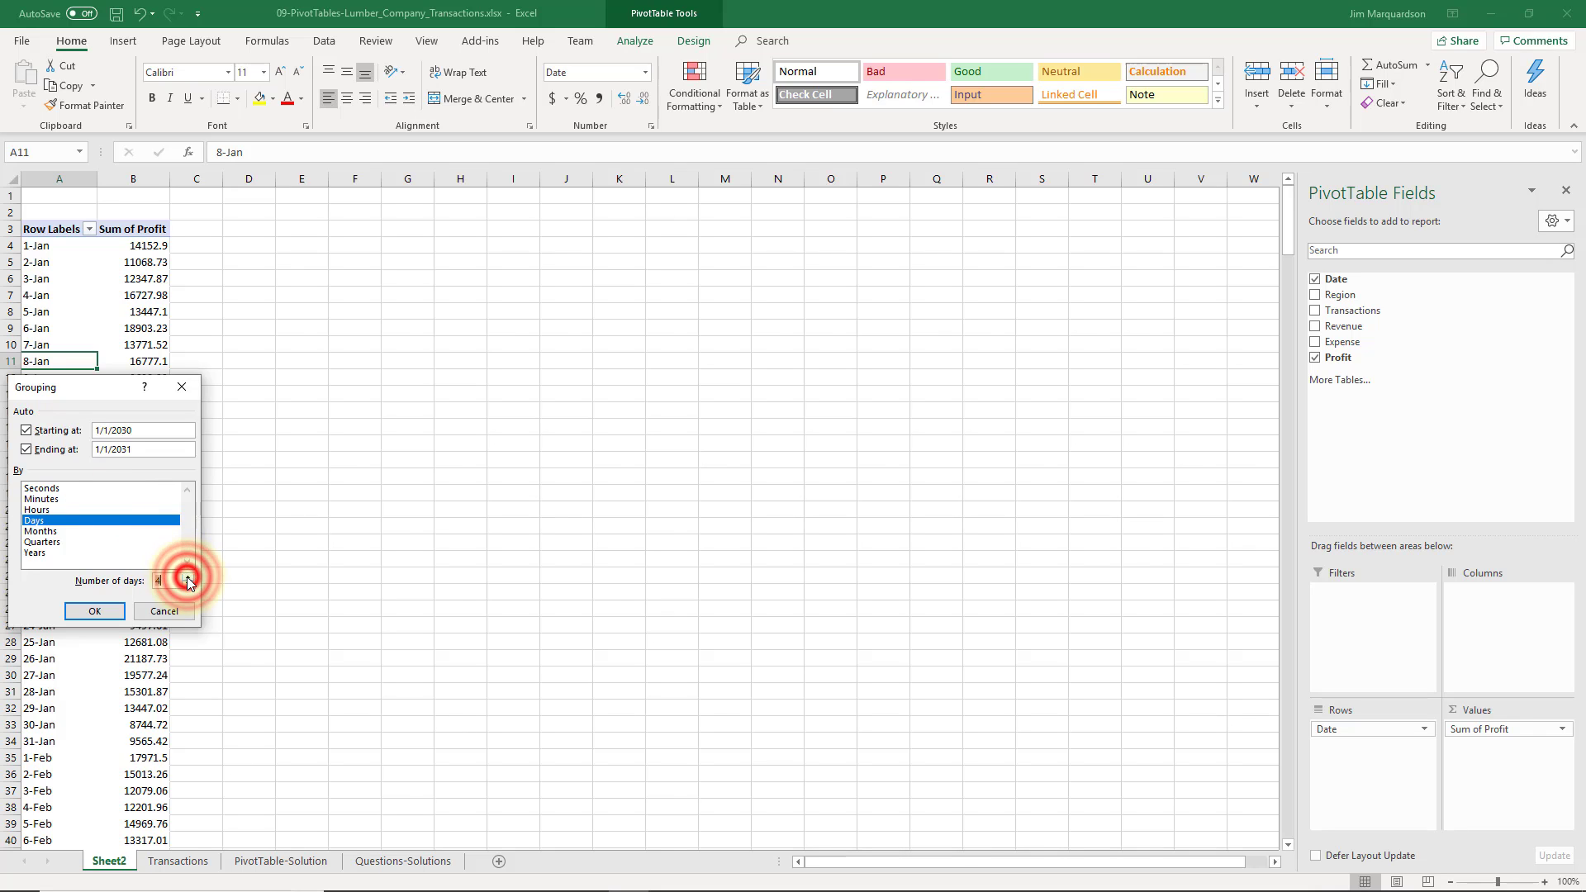
left_click(189, 577)
left_click(188, 578)
left_click(188, 578)
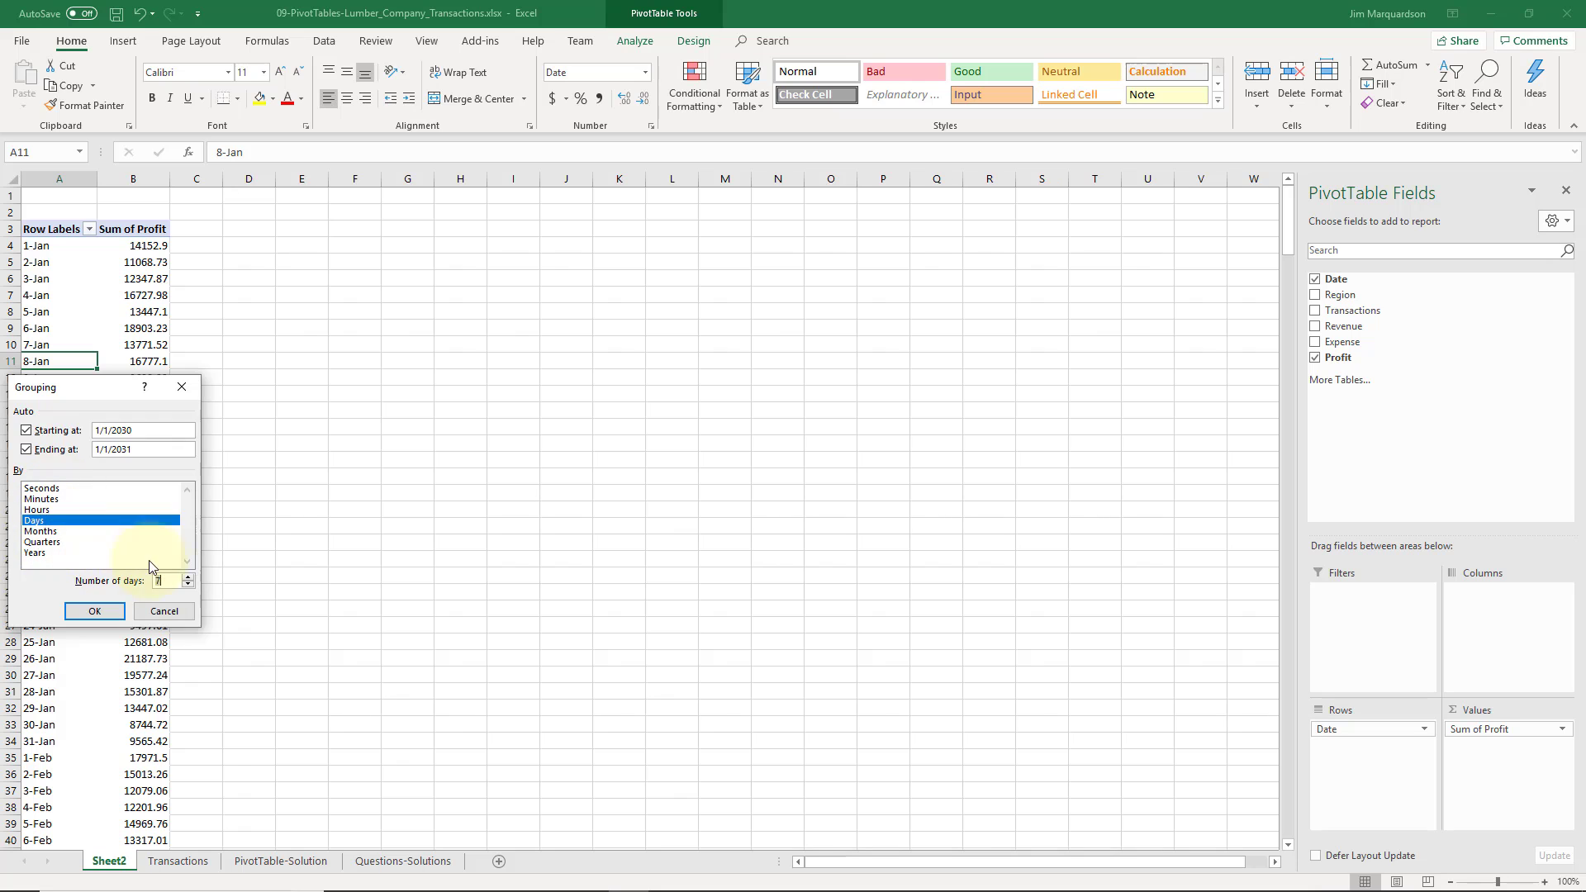
left_click(99, 610)
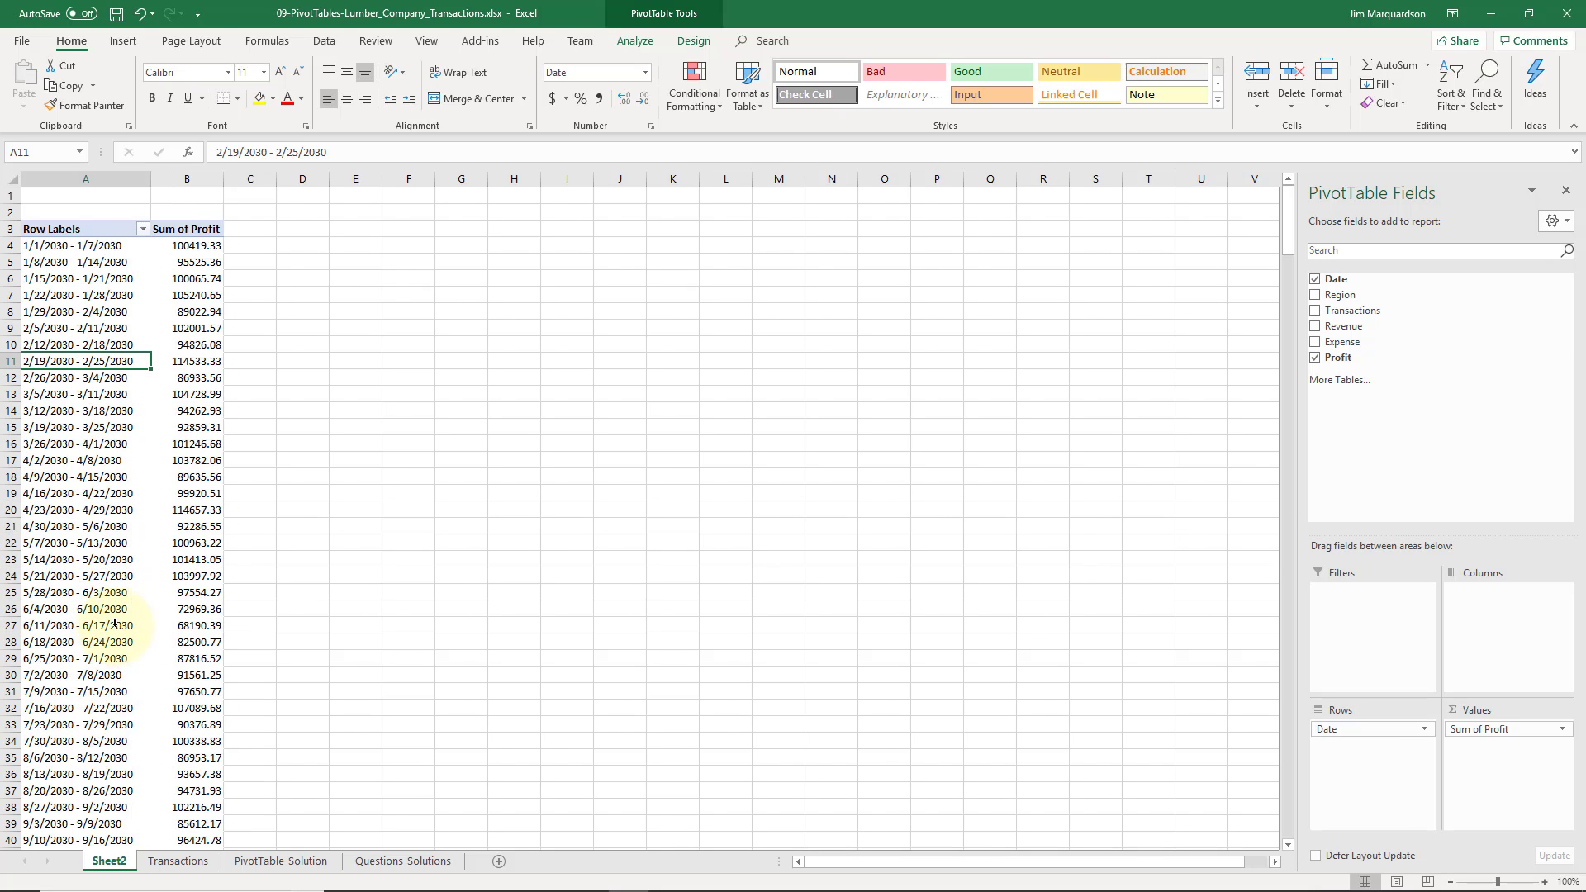
Copy the 9/3/2030 - 9/9/2030 profit and paste it as a value into the Total Profit for September 3-9 cell on Transactions
left_click(185, 824)
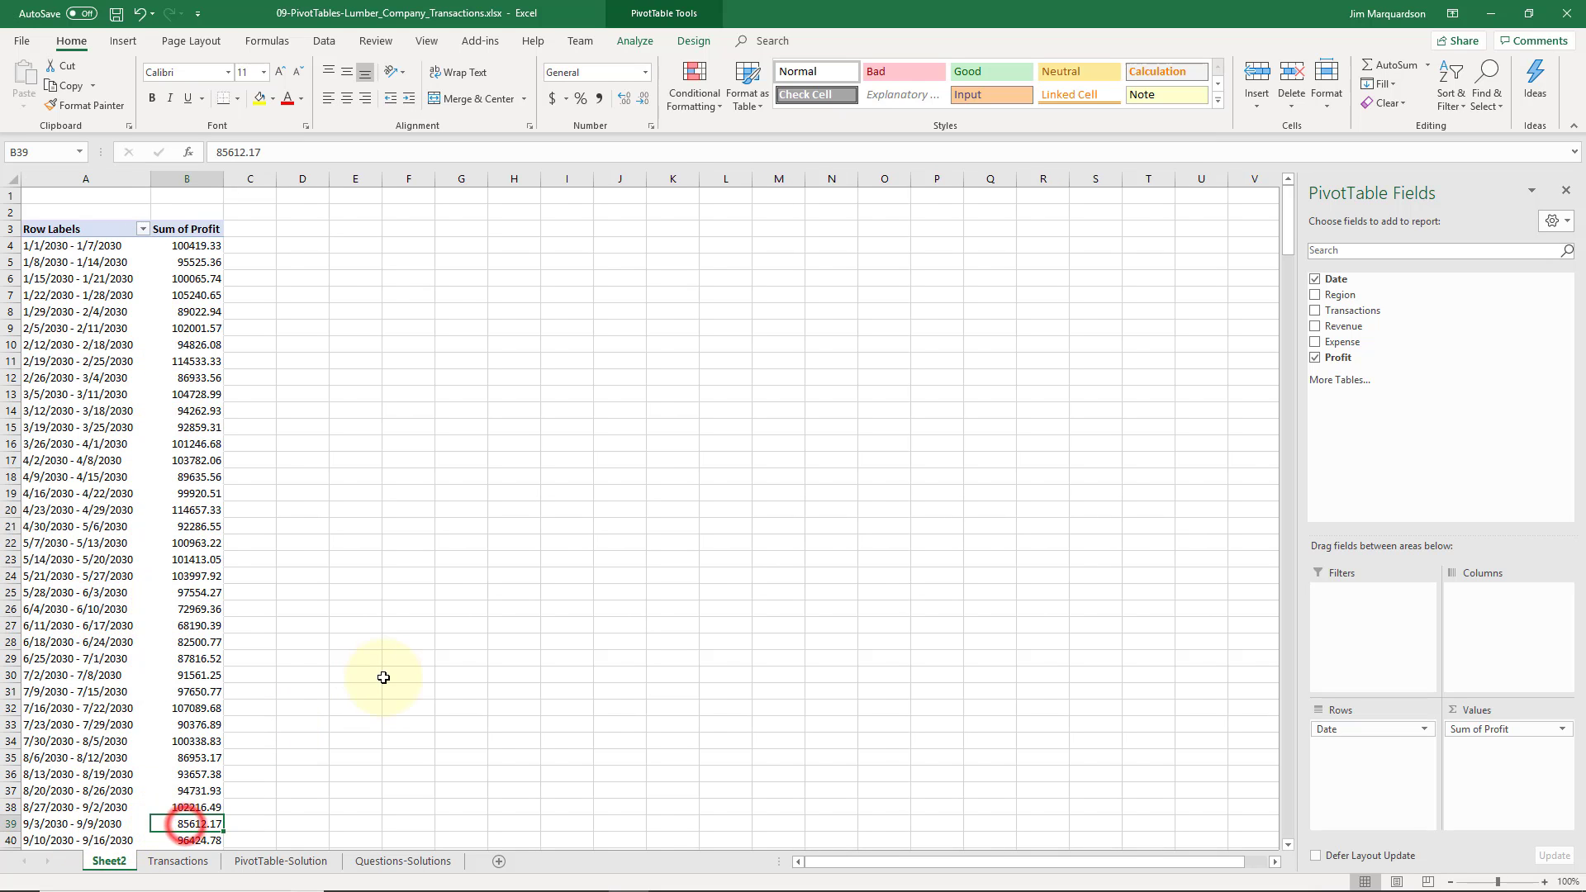
key("ctrl+c")
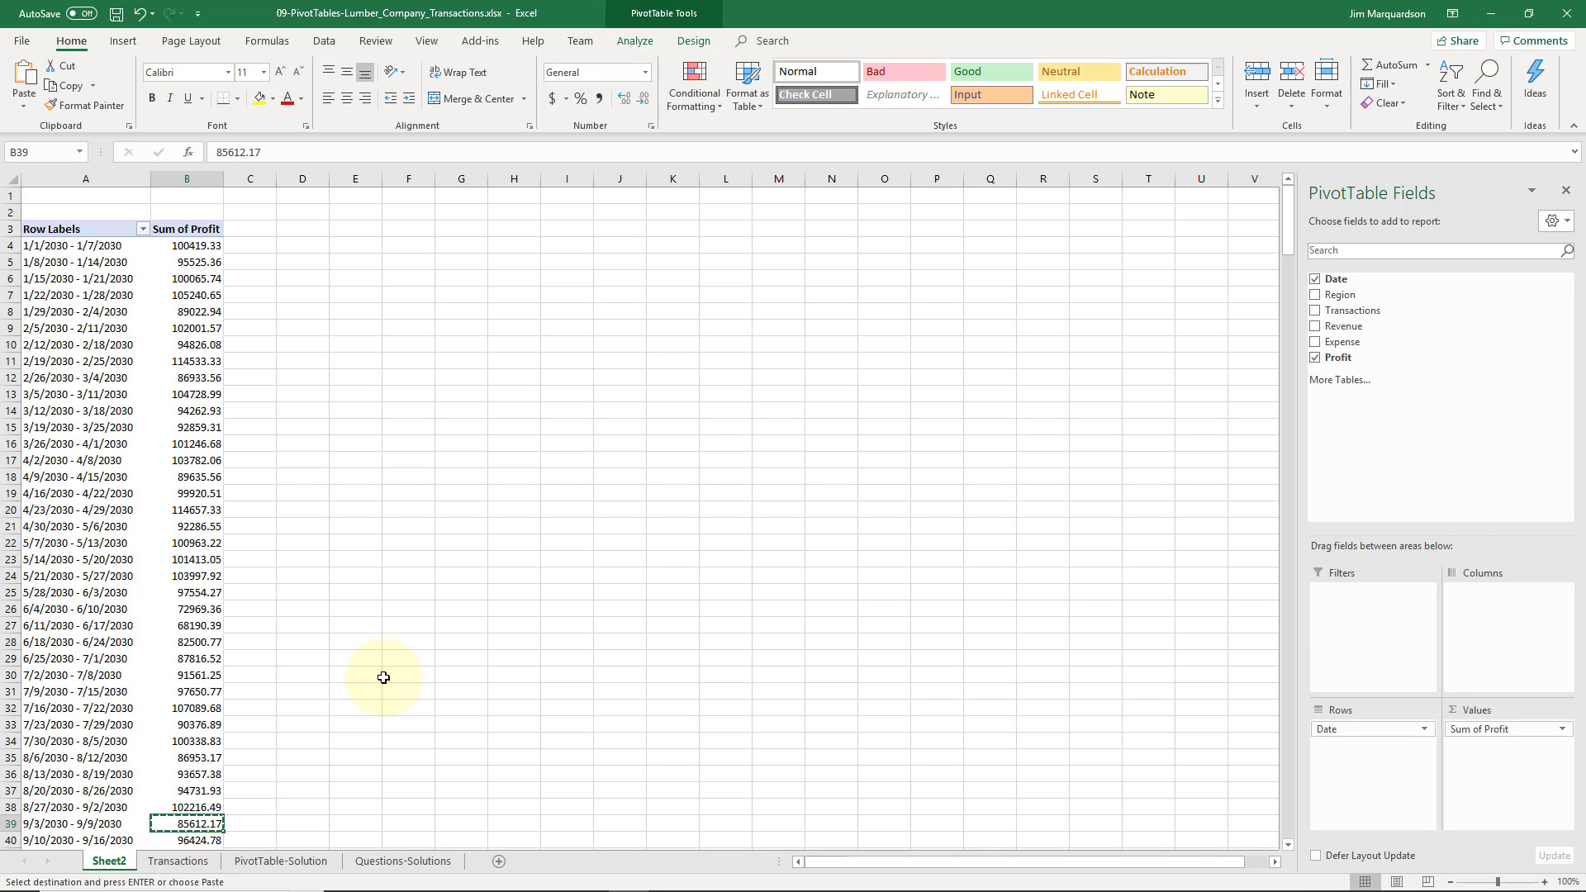
left_click(196, 865)
left_click(716, 246)
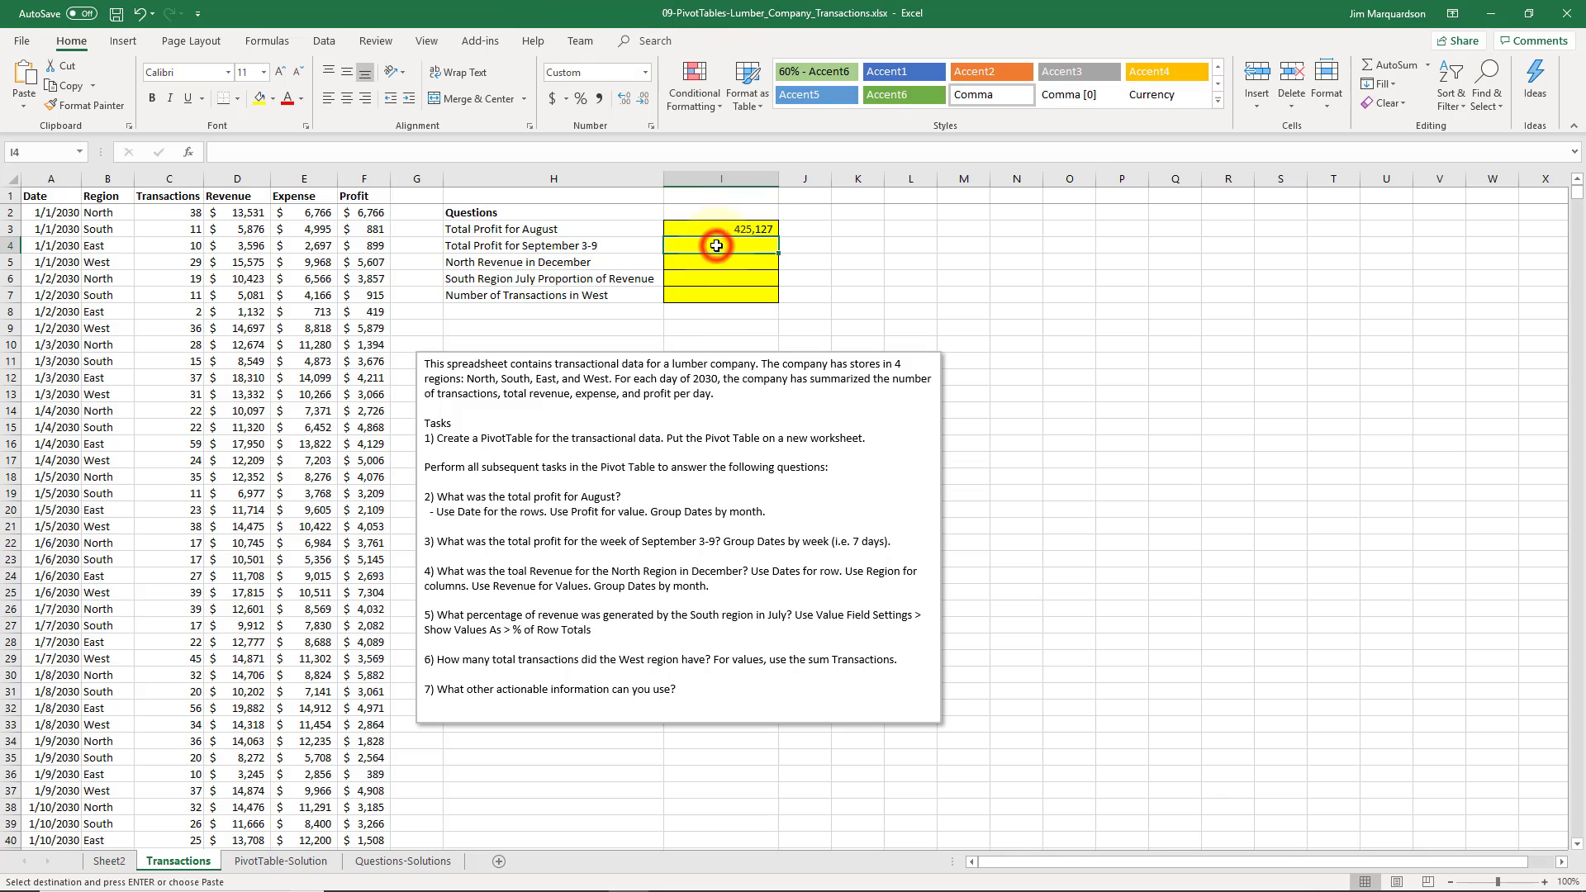
left_click(35, 101)
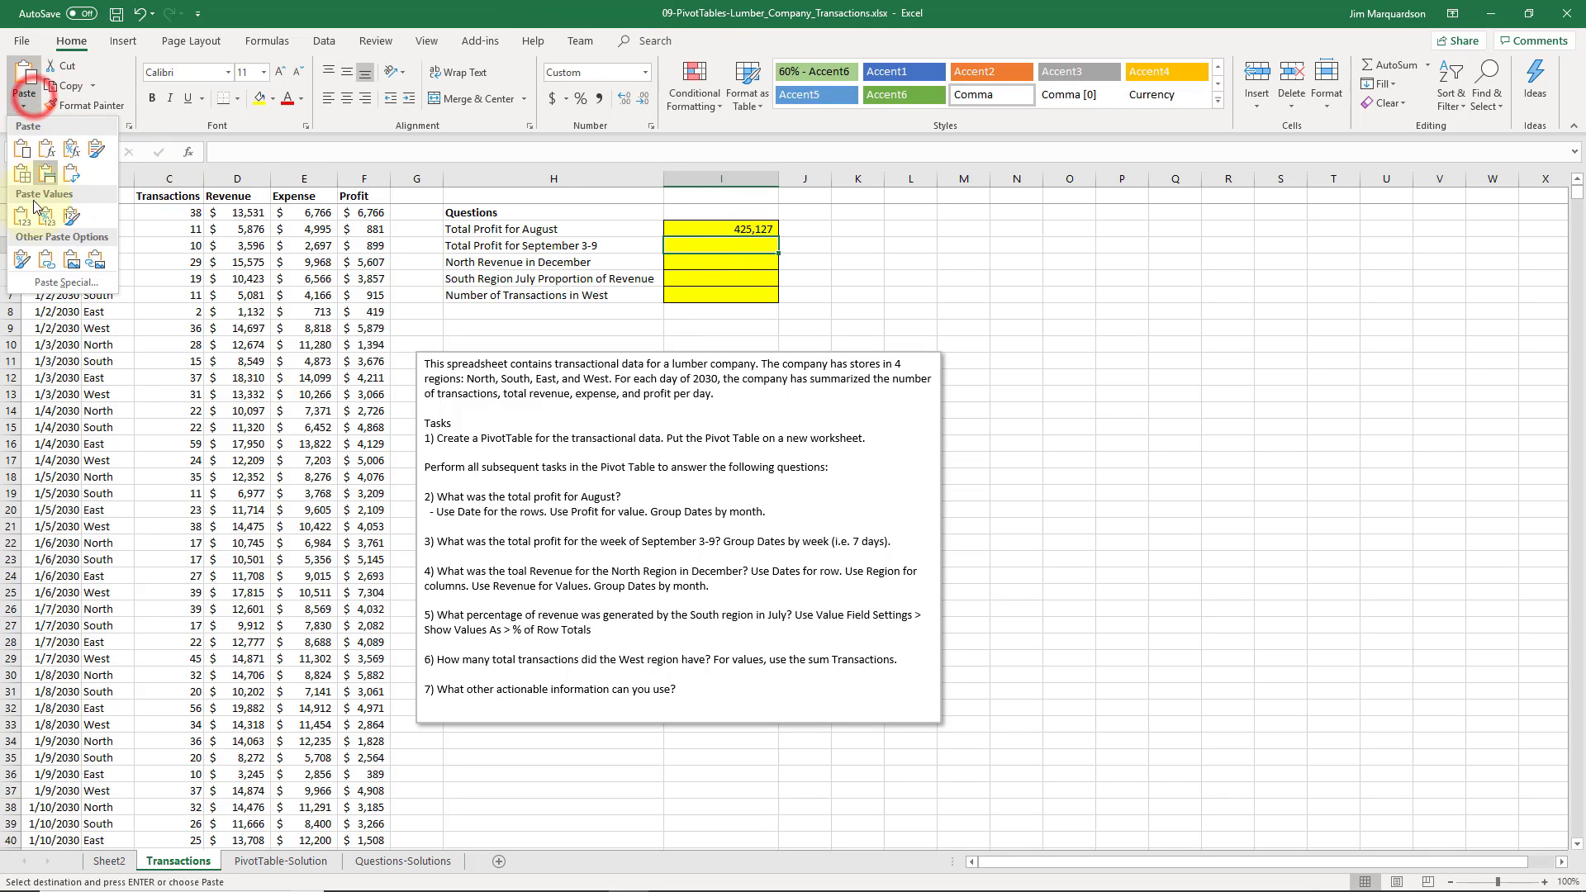
left_click(20, 207)
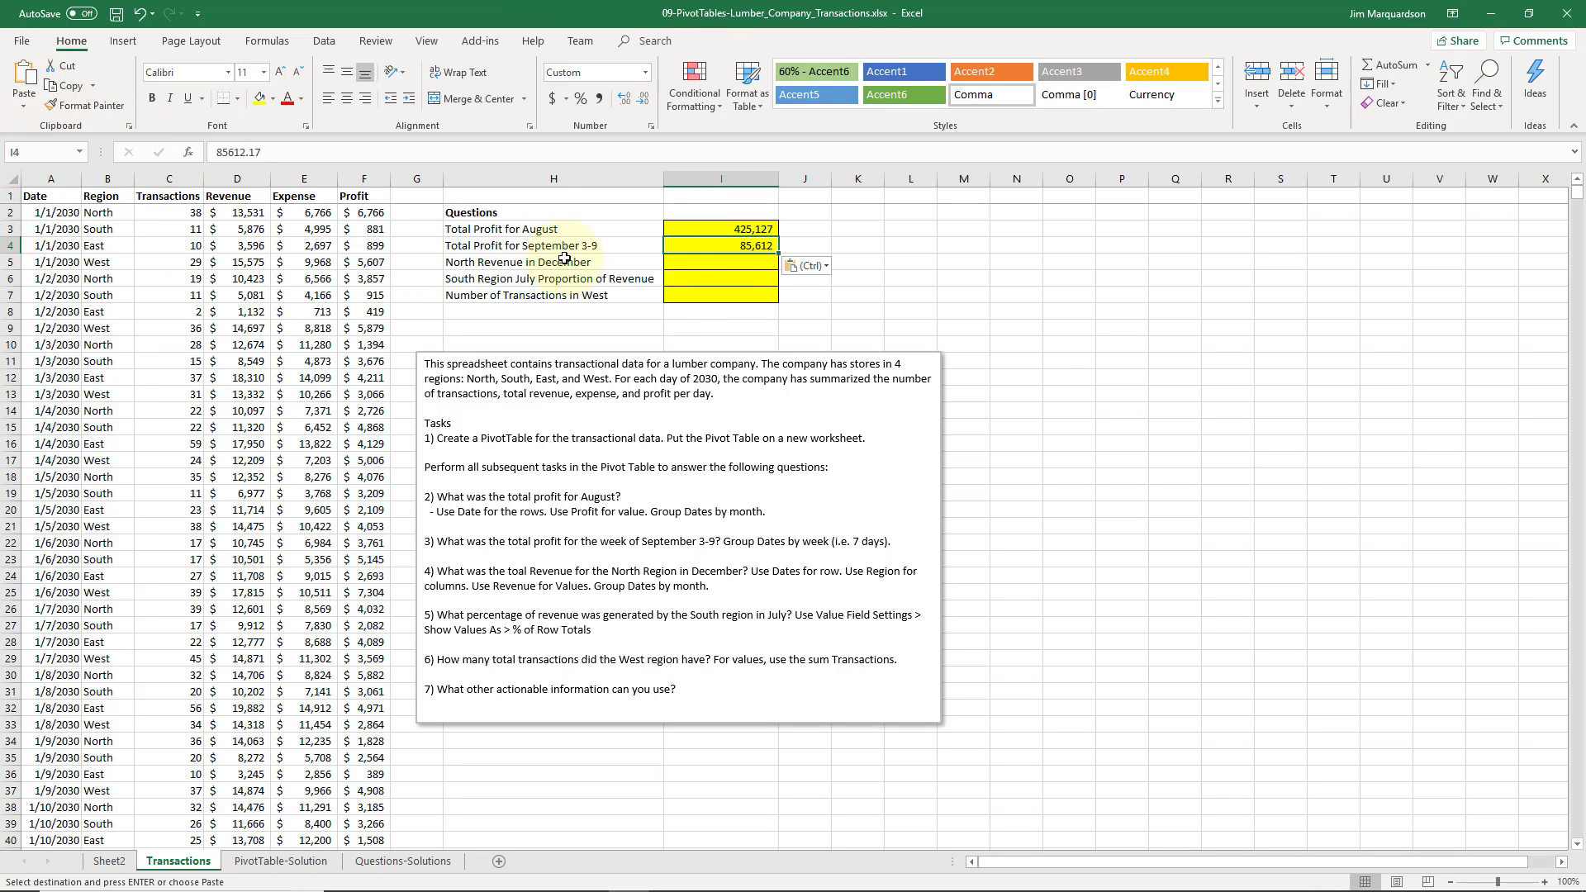
Review the September 3-9 profit answer and the North Revenue in December question on the Transactions sheet
left_click(680, 263)
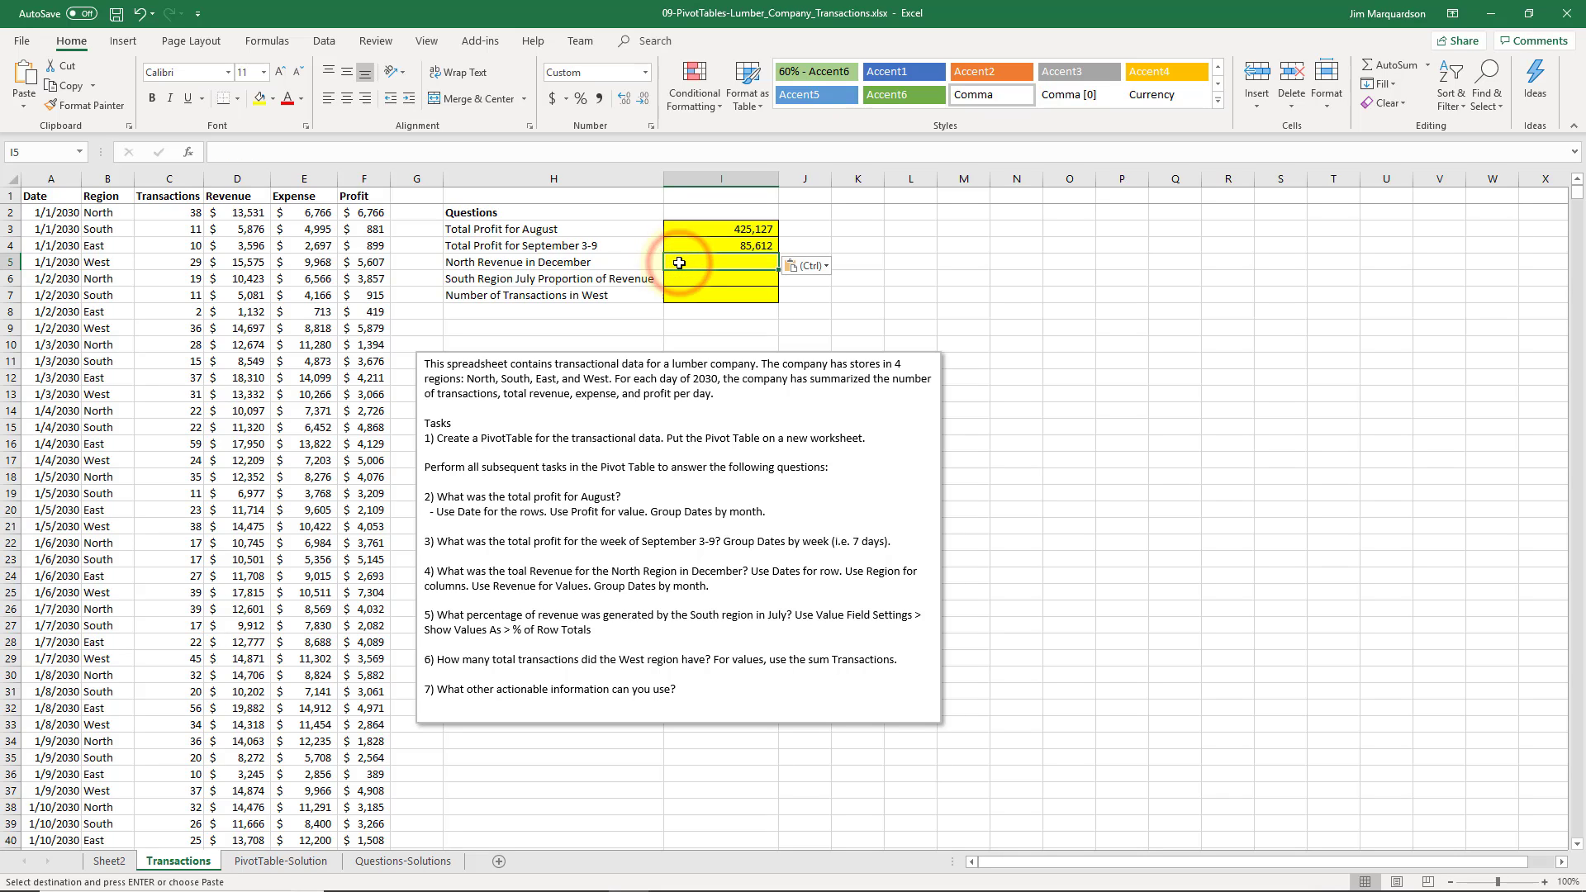
key("Left")
key("Up")
key("Right")
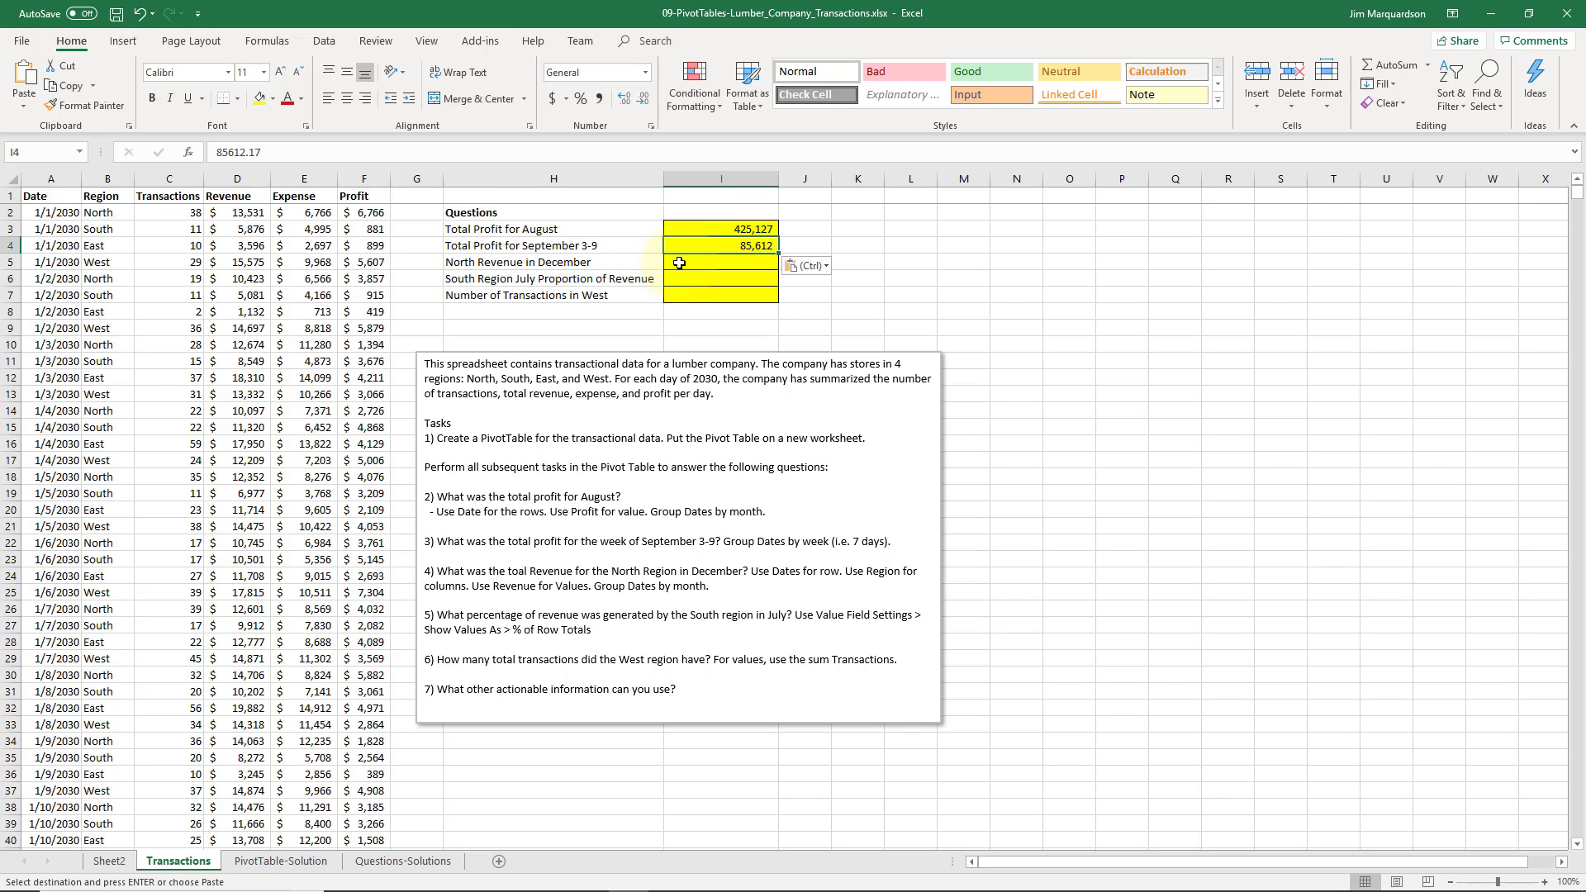
key("Left")
key("Right")
key("Left")
key("Down")
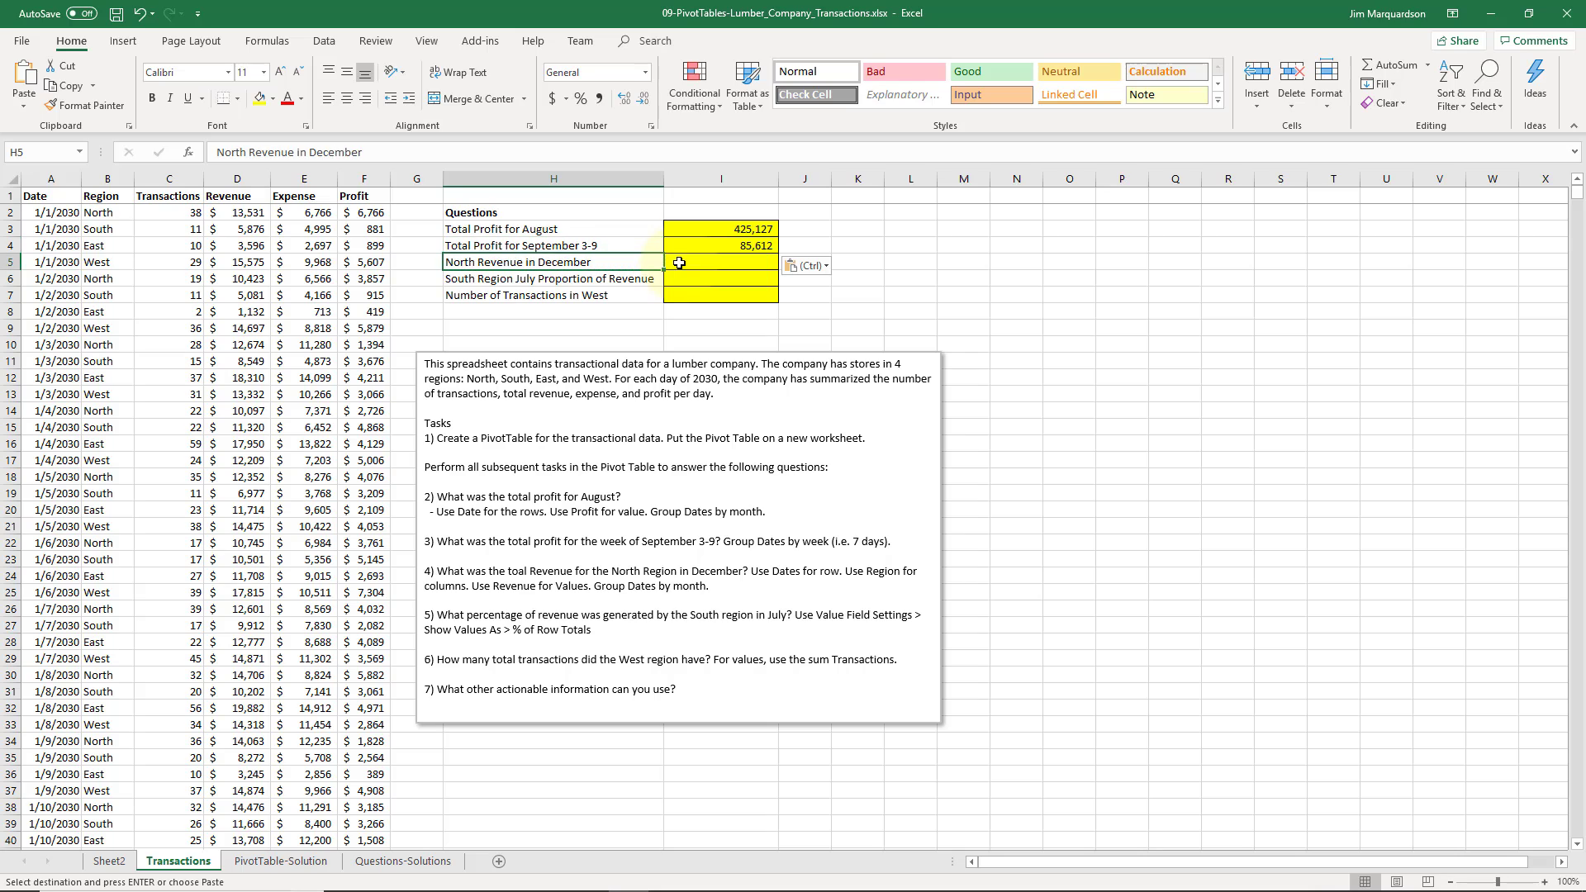
key("Right")
key("Up")
key("Left")
key("Down")
Add Region as the column field of the PivotTable on Sheet2 and look through the weekly rows
left_click(125, 869)
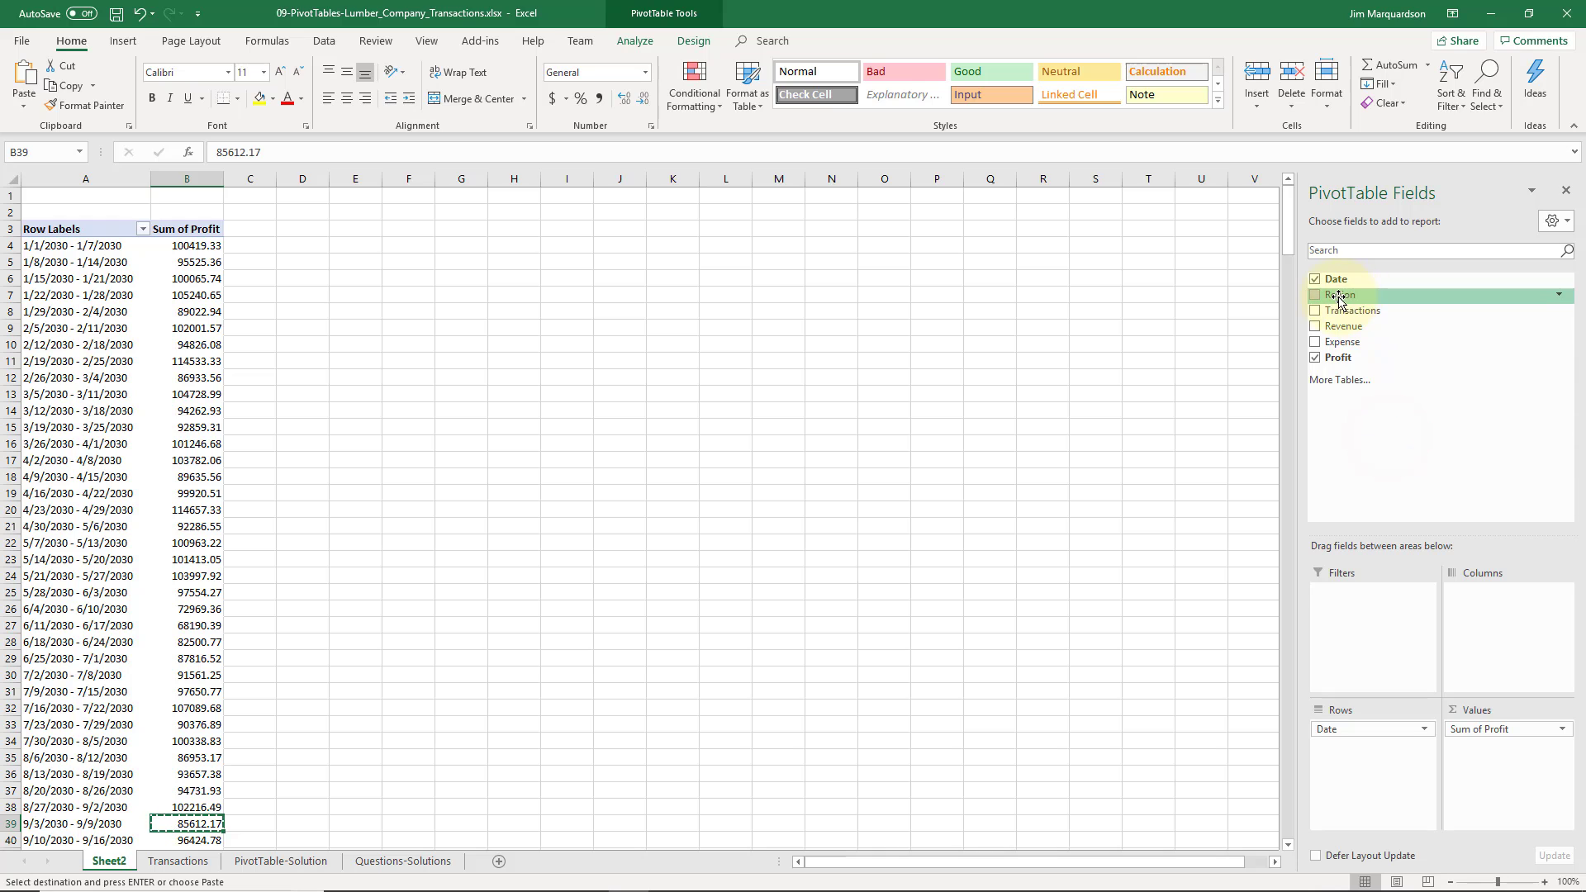
left_click_drag(1340, 295, 1479, 611)
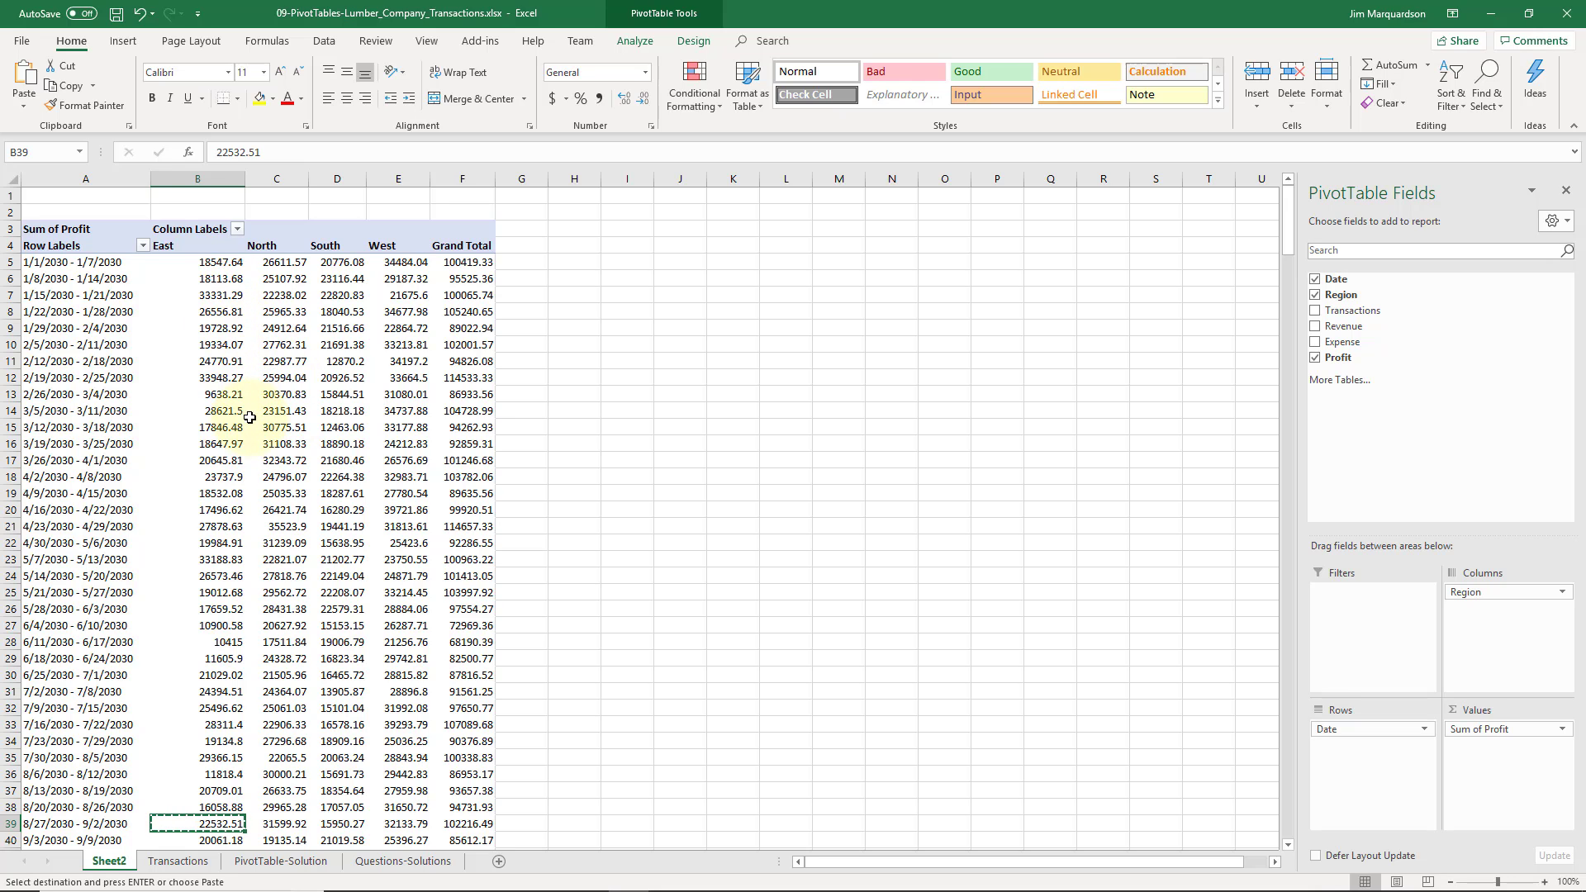
mouse_move(176, 342)
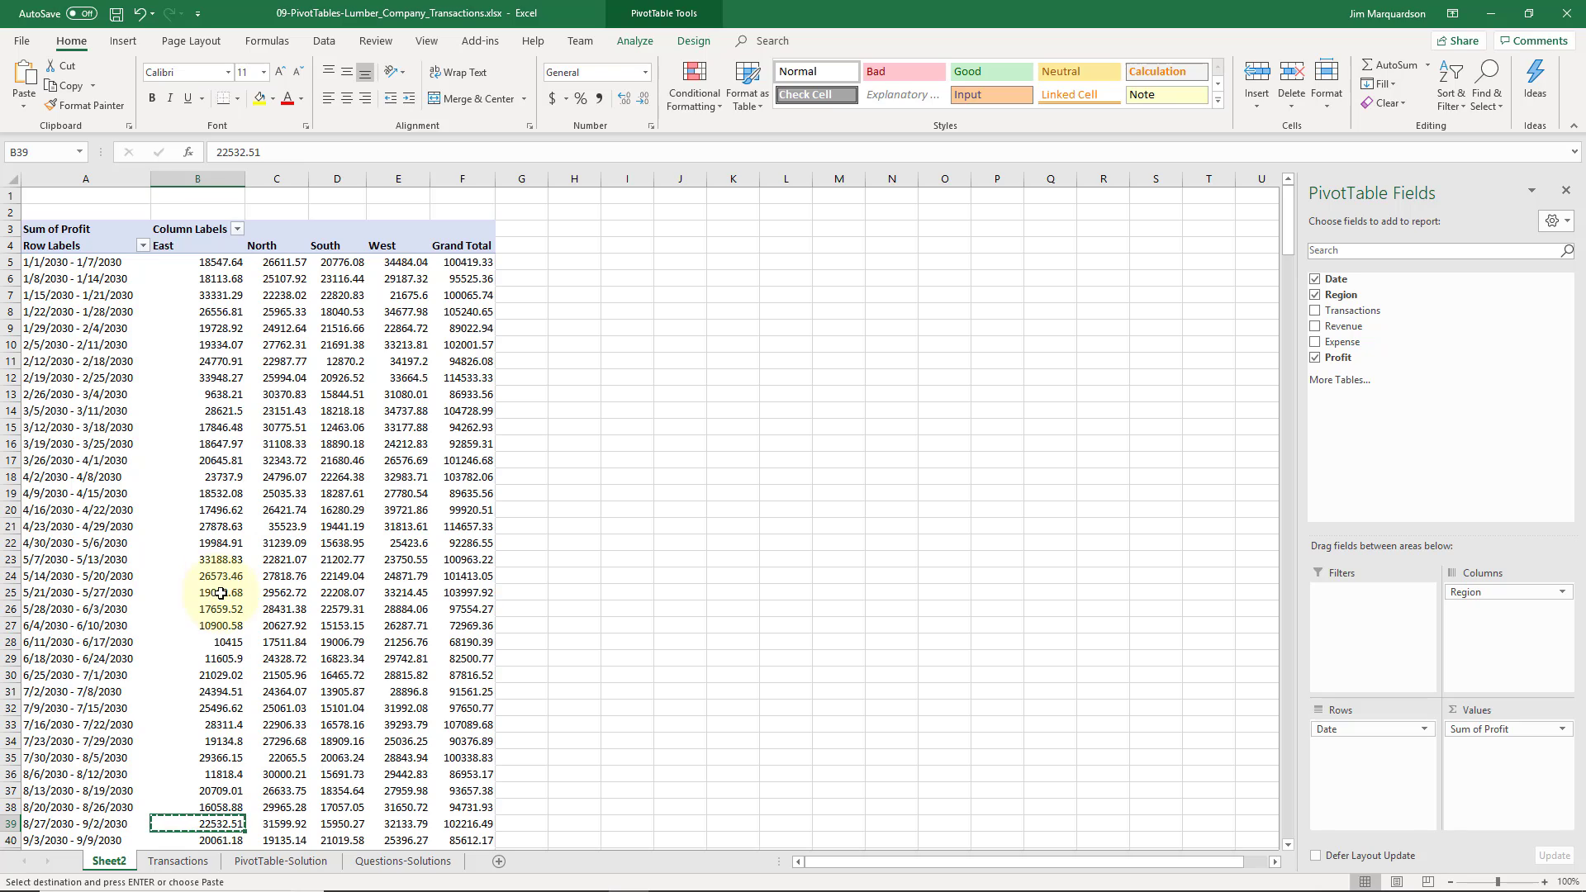
scroll(221, 593, "down", 8)
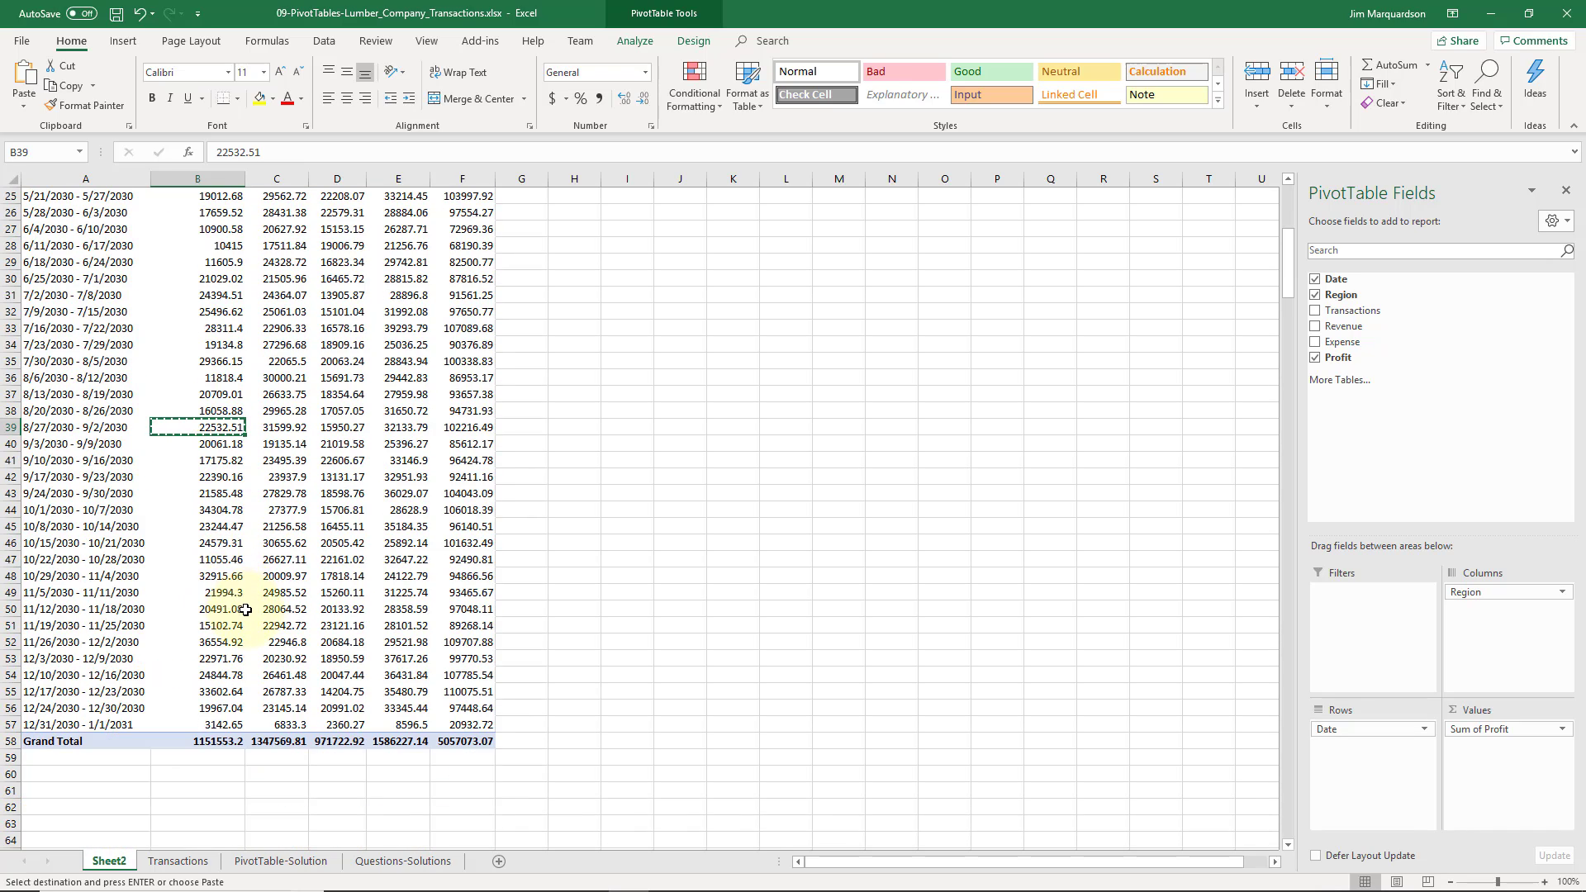
scroll(245, 609, "up", 8)
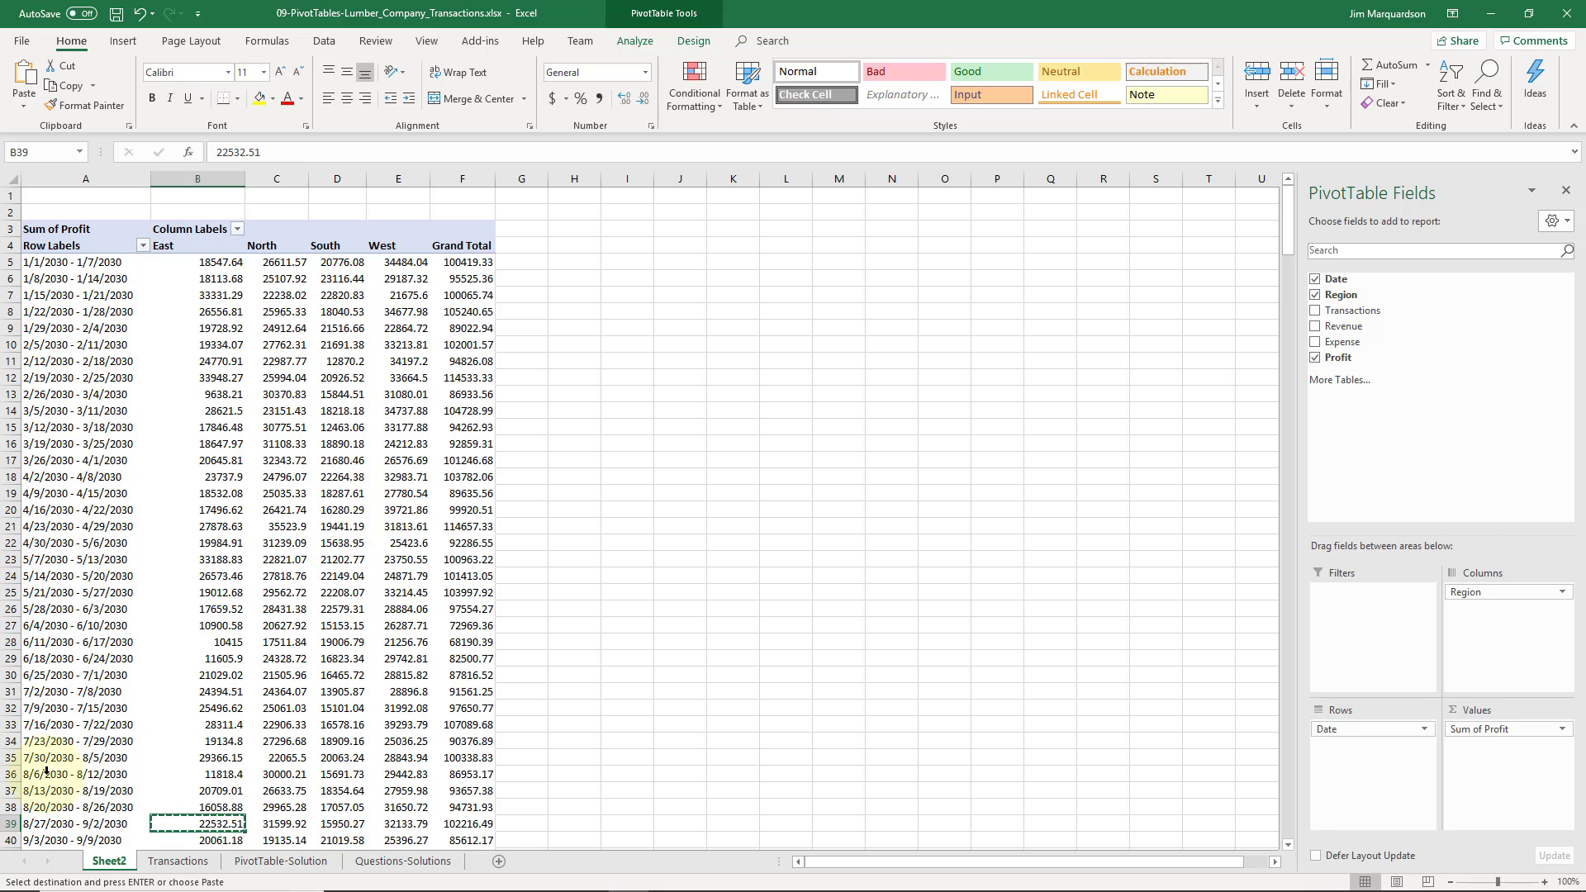
Group the PivotTable dates by Months only, removing the 7-day grouping
left_click(71, 446)
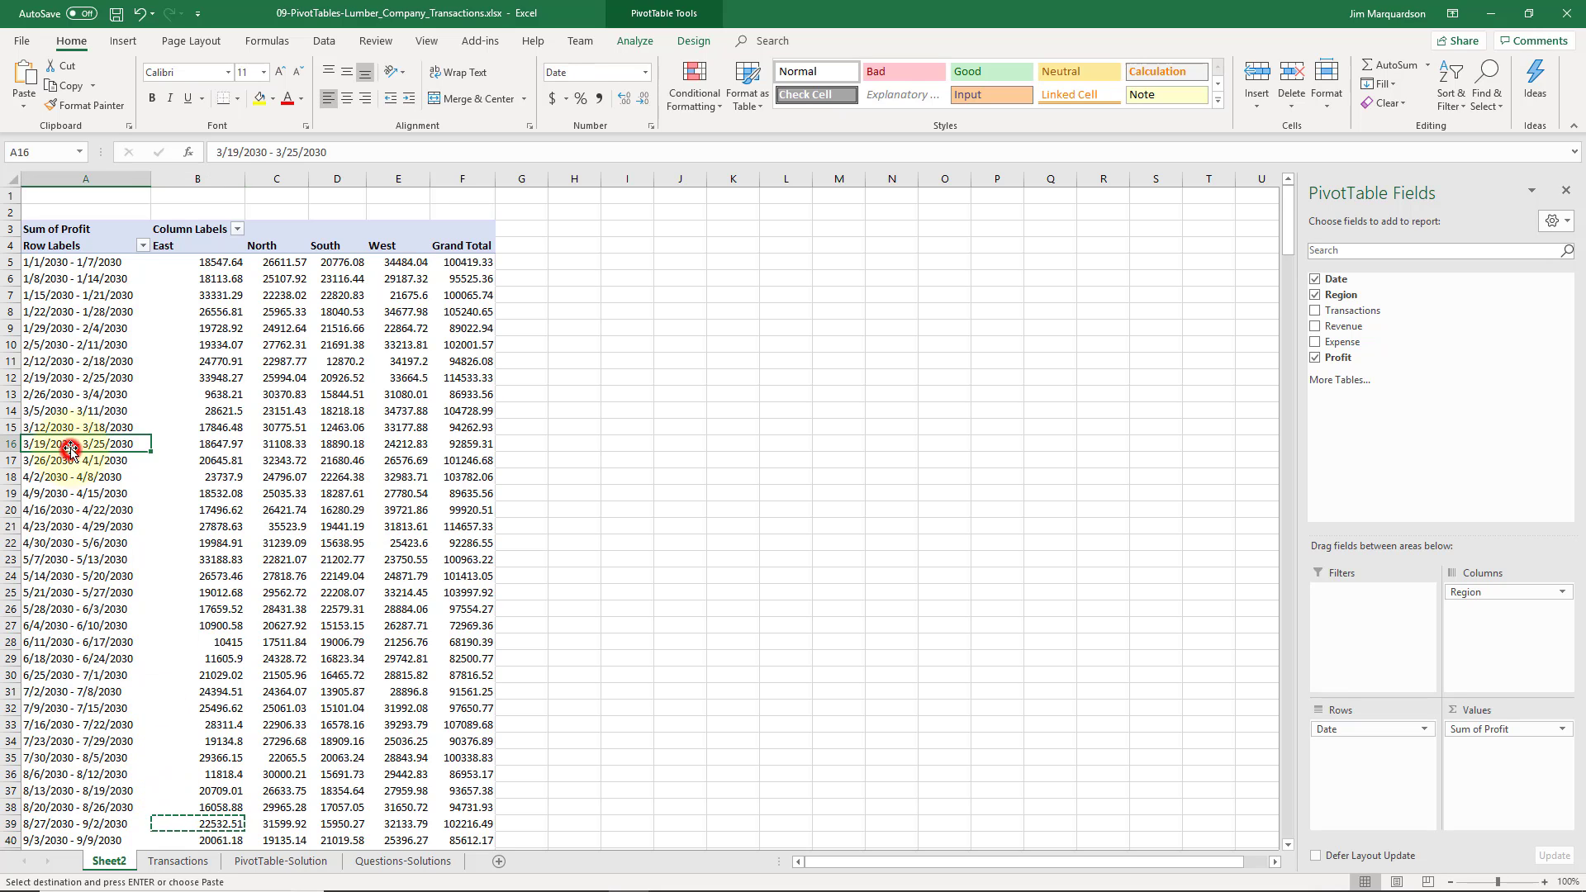
right_click(73, 445)
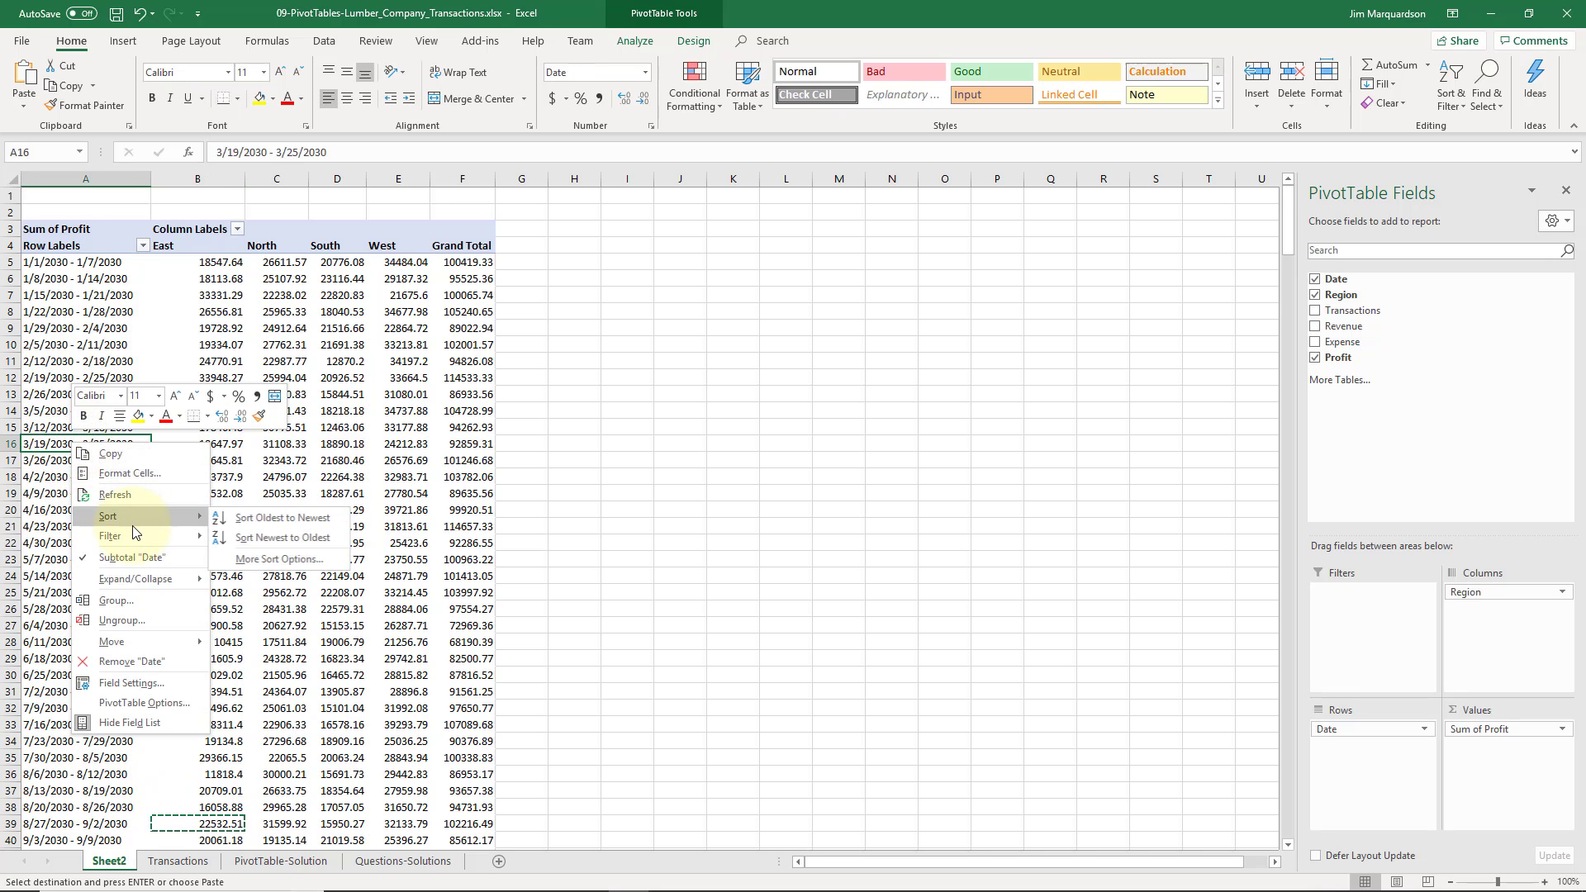
left_click(141, 600)
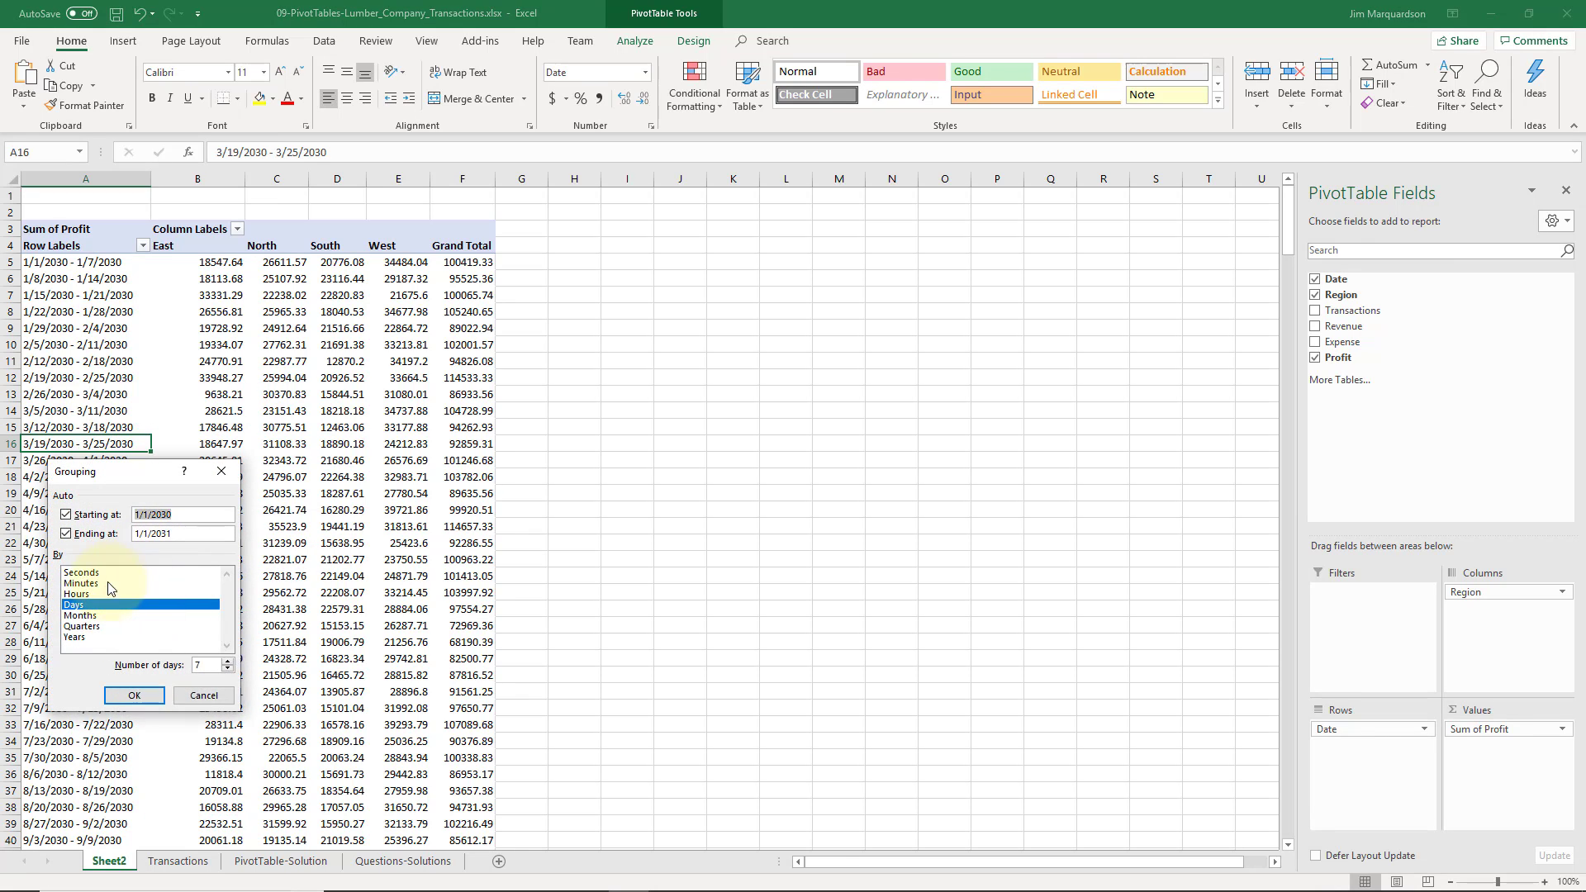
left_click(100, 615)
left_click(91, 593)
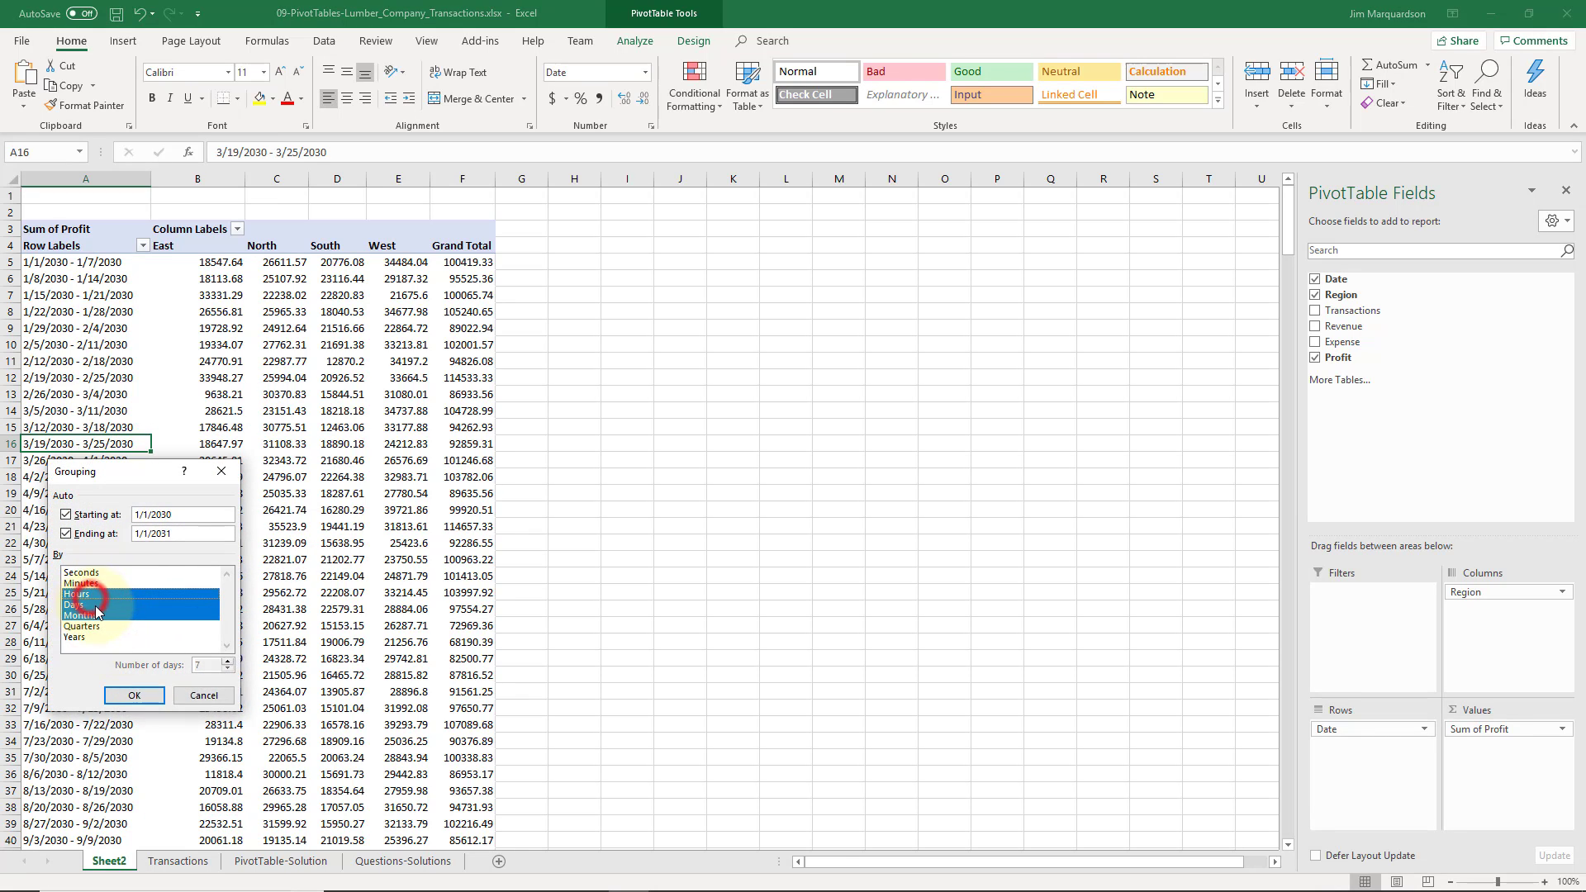
left_click(97, 606)
left_click(94, 594)
left_click(131, 696)
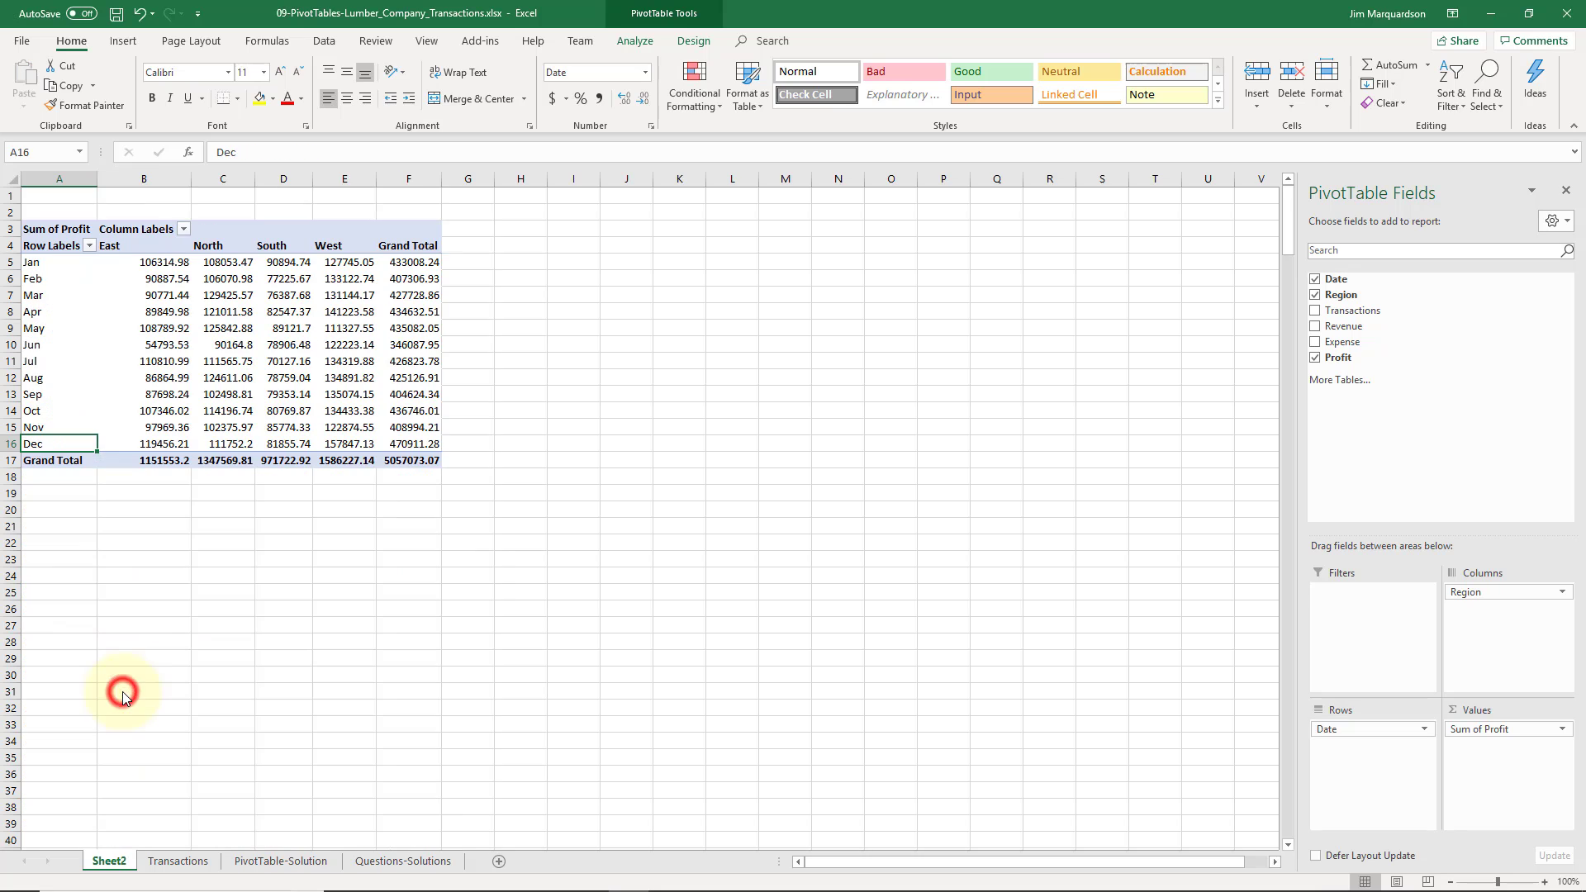
Replace Profit with Revenue as the PivotTable's summed values, and check the layout against the North December revenue task on the Transactions sheet
left_click_drag(1491, 739, 1391, 454)
left_click_drag(1342, 328, 1460, 747)
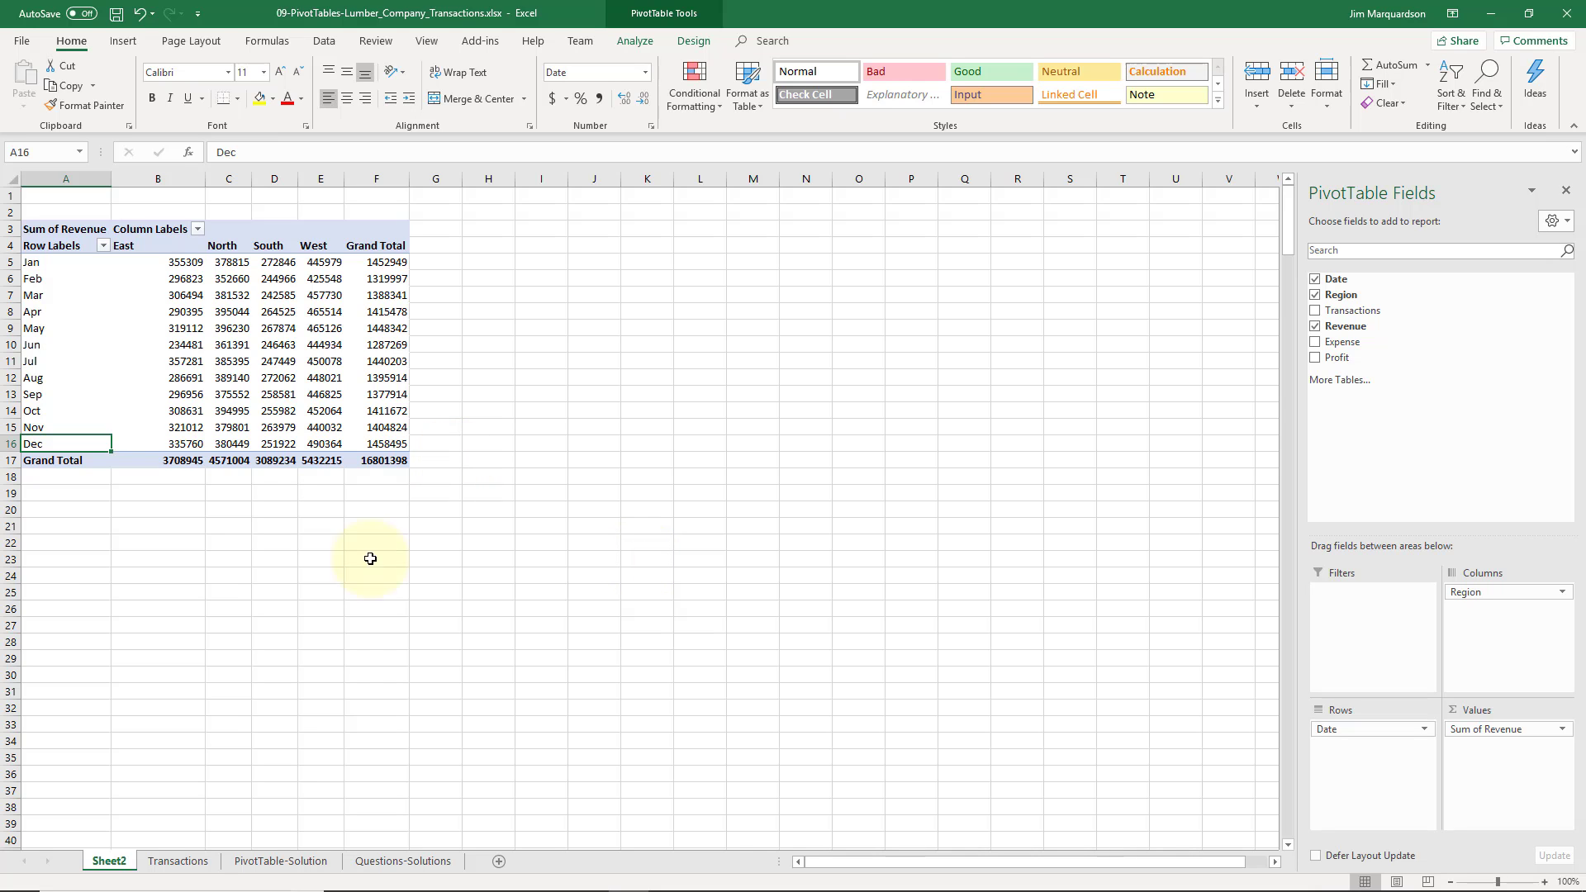
left_click(174, 861)
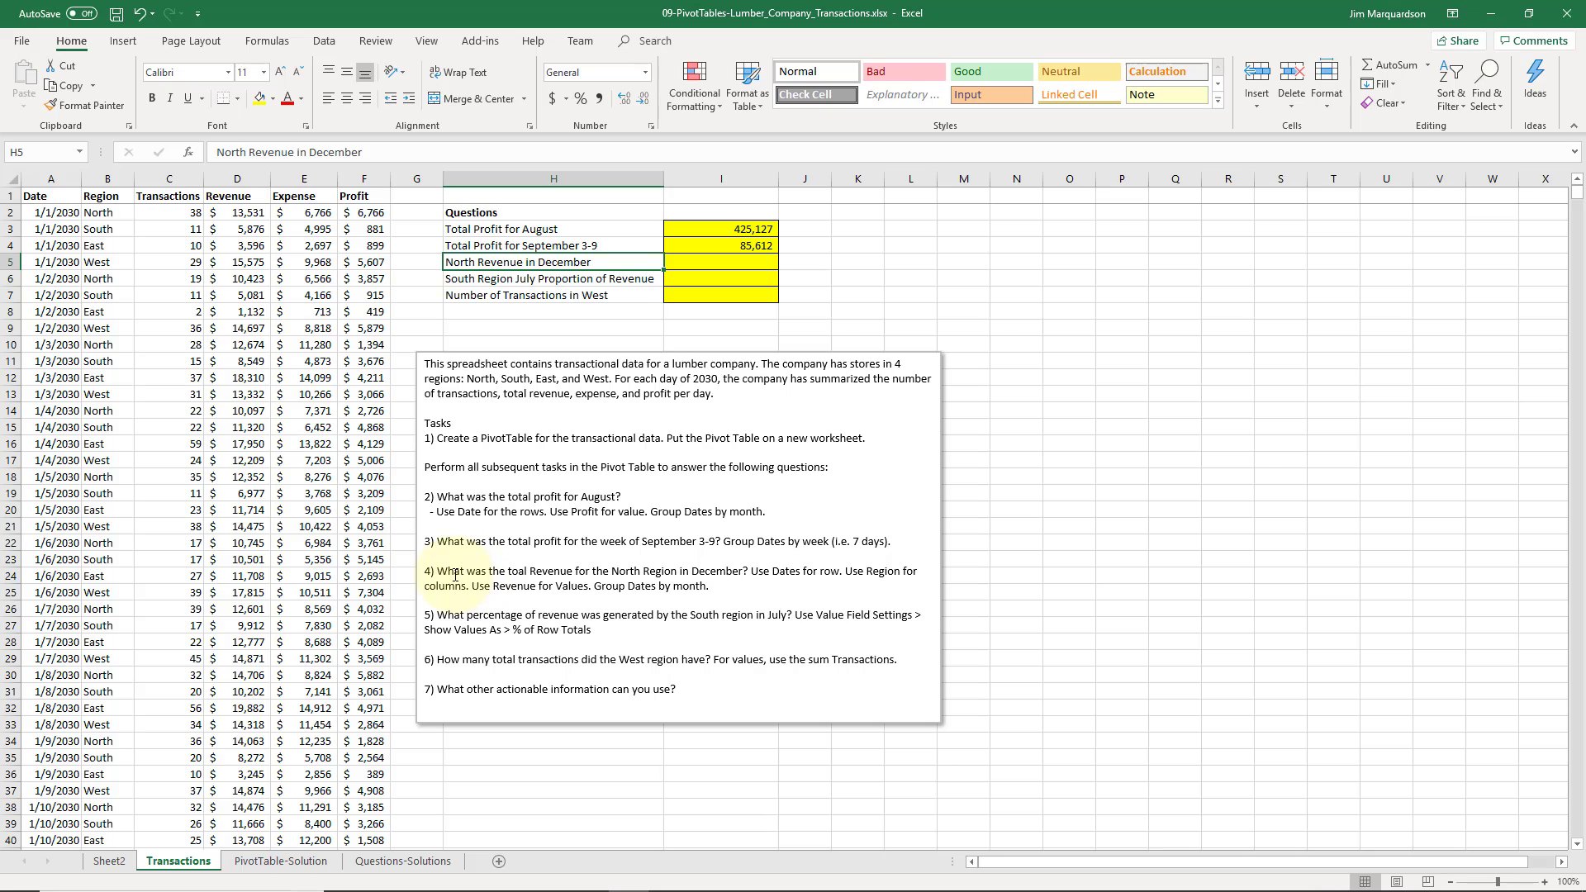
left_click_drag(456, 572, 743, 576)
left_click(109, 861)
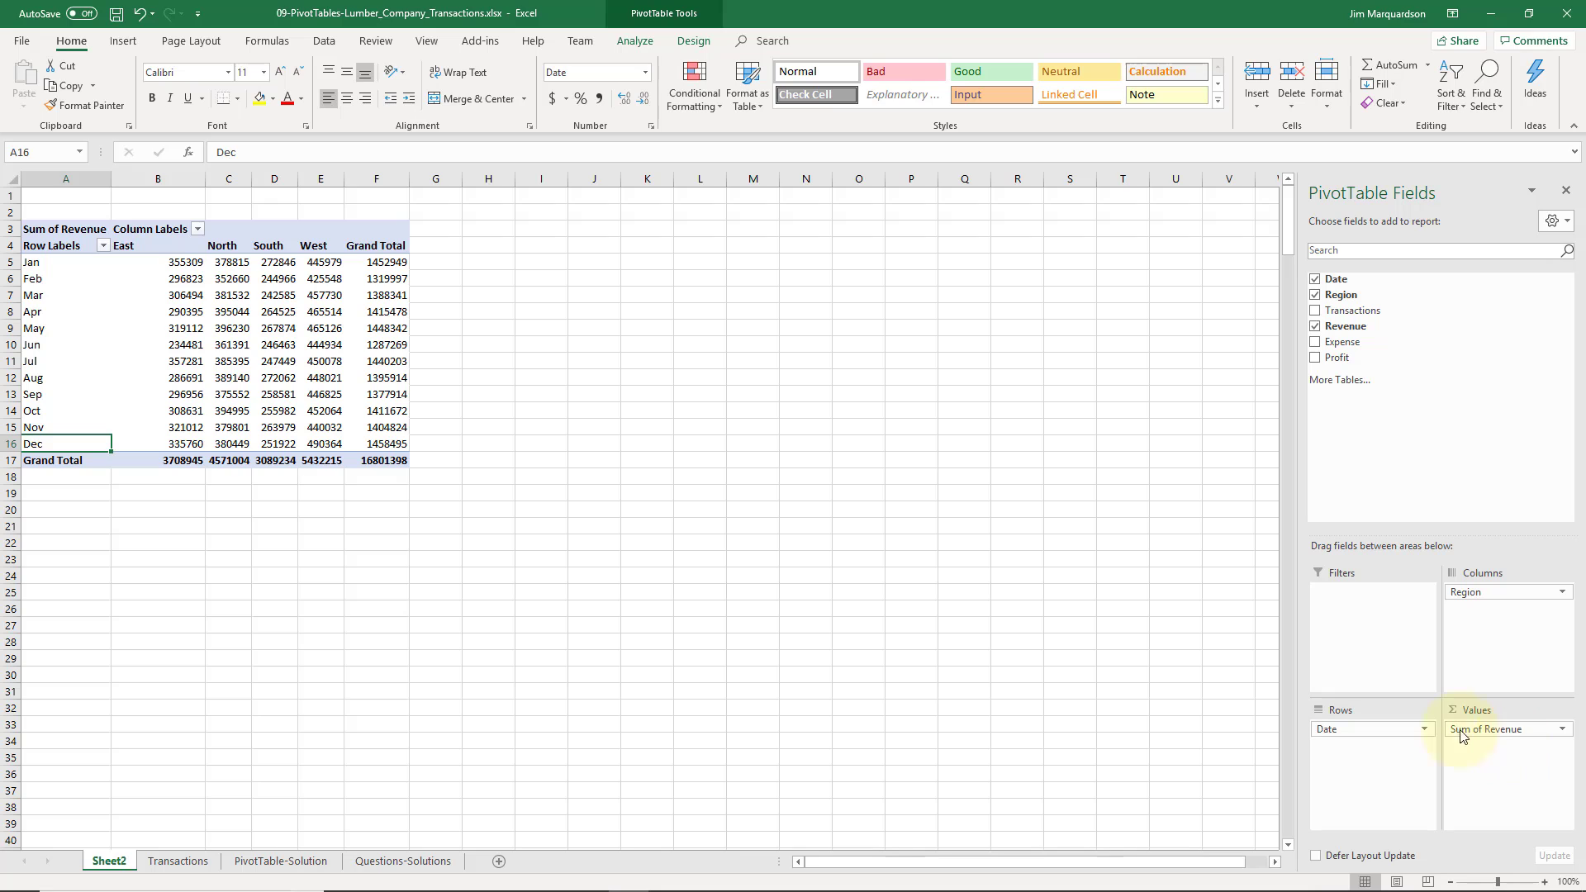
Copy the North region's December revenue from the PivotTable into cell I5 of the Transactions sheet, pasting values only
left_click(240, 445)
key("ctrl+c")
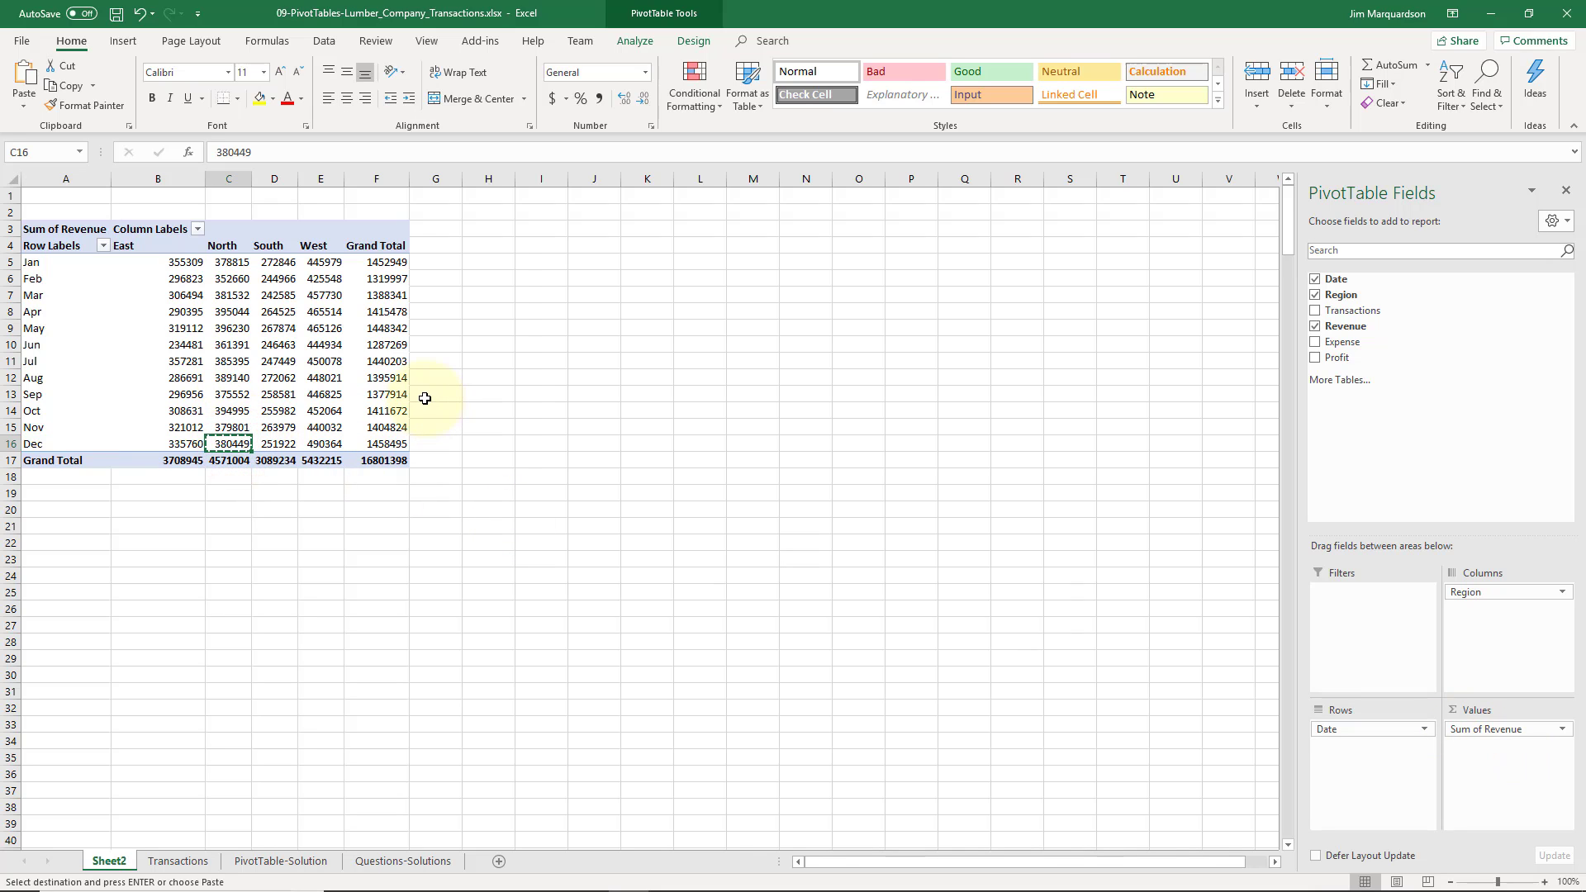
left_click(157, 861)
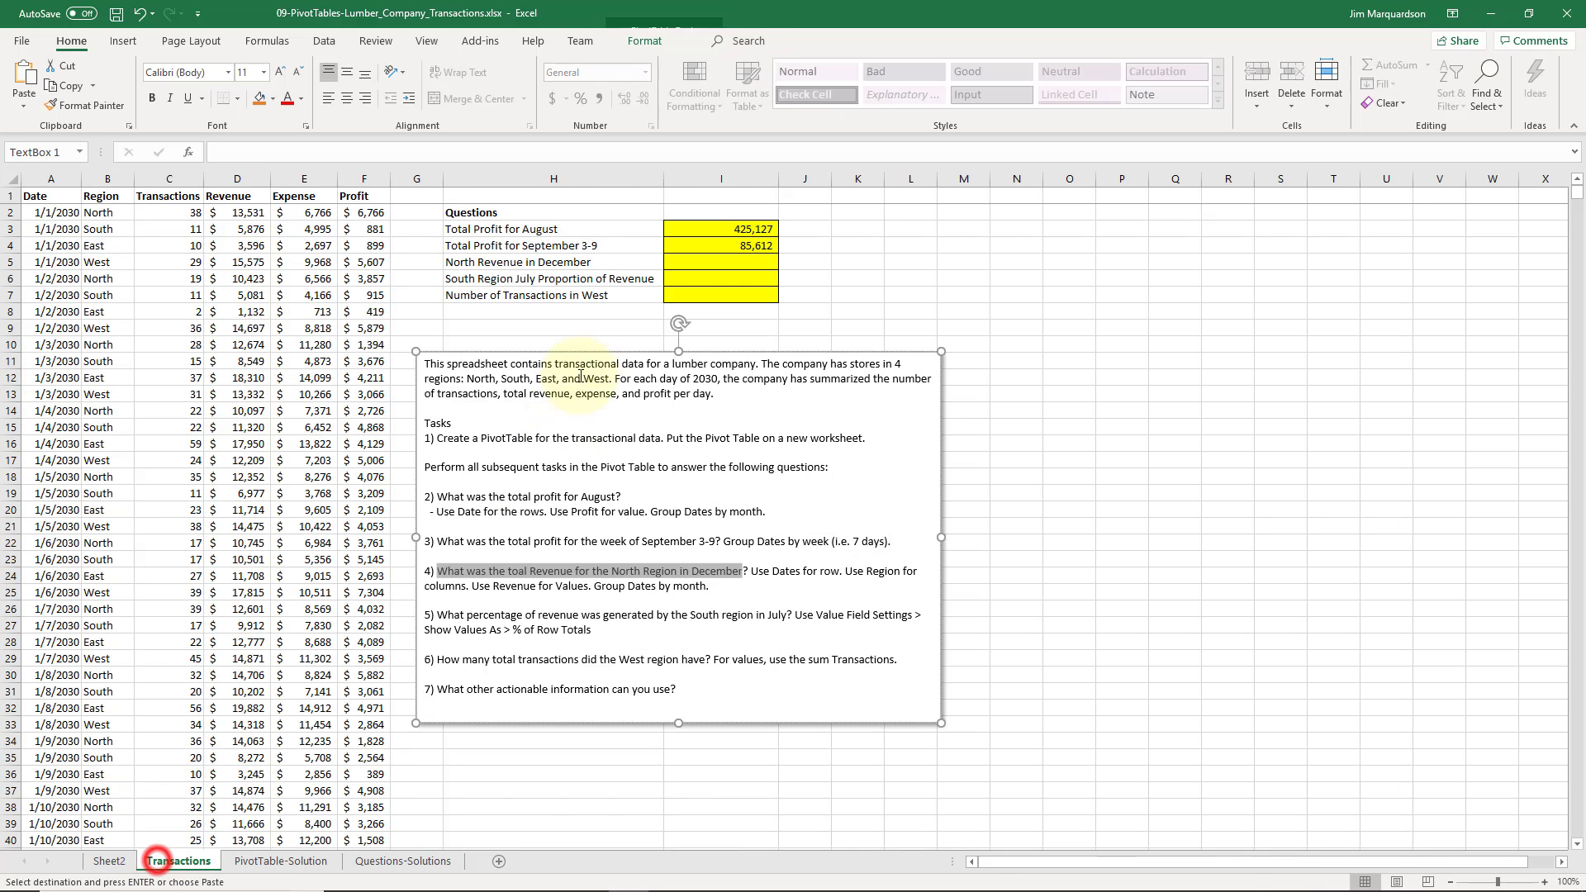
left_click(720, 262)
left_click(27, 105)
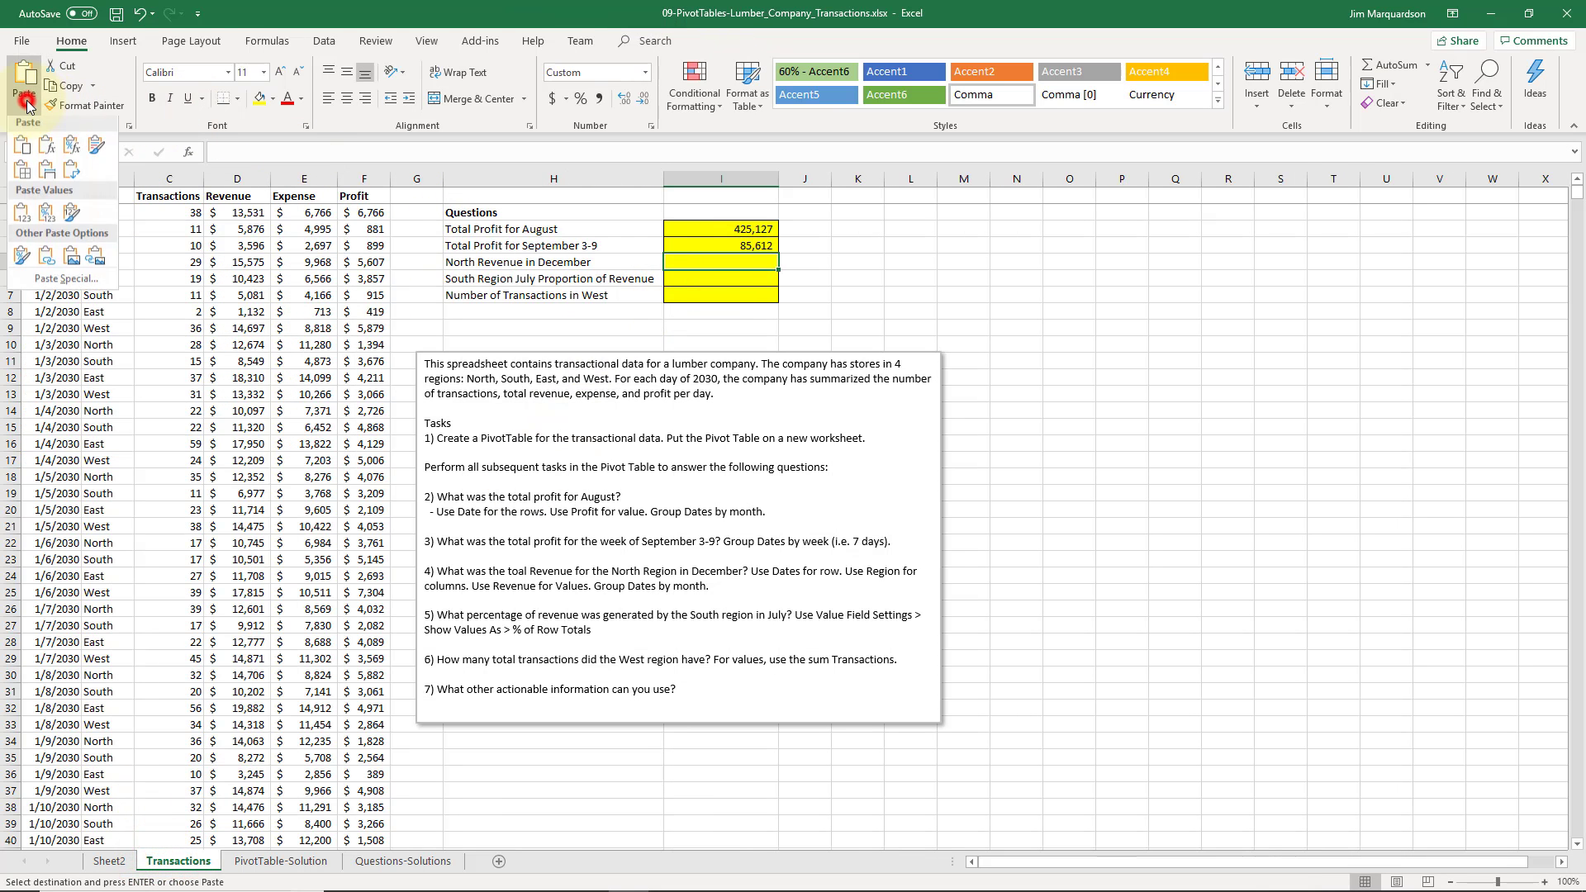
left_click(22, 213)
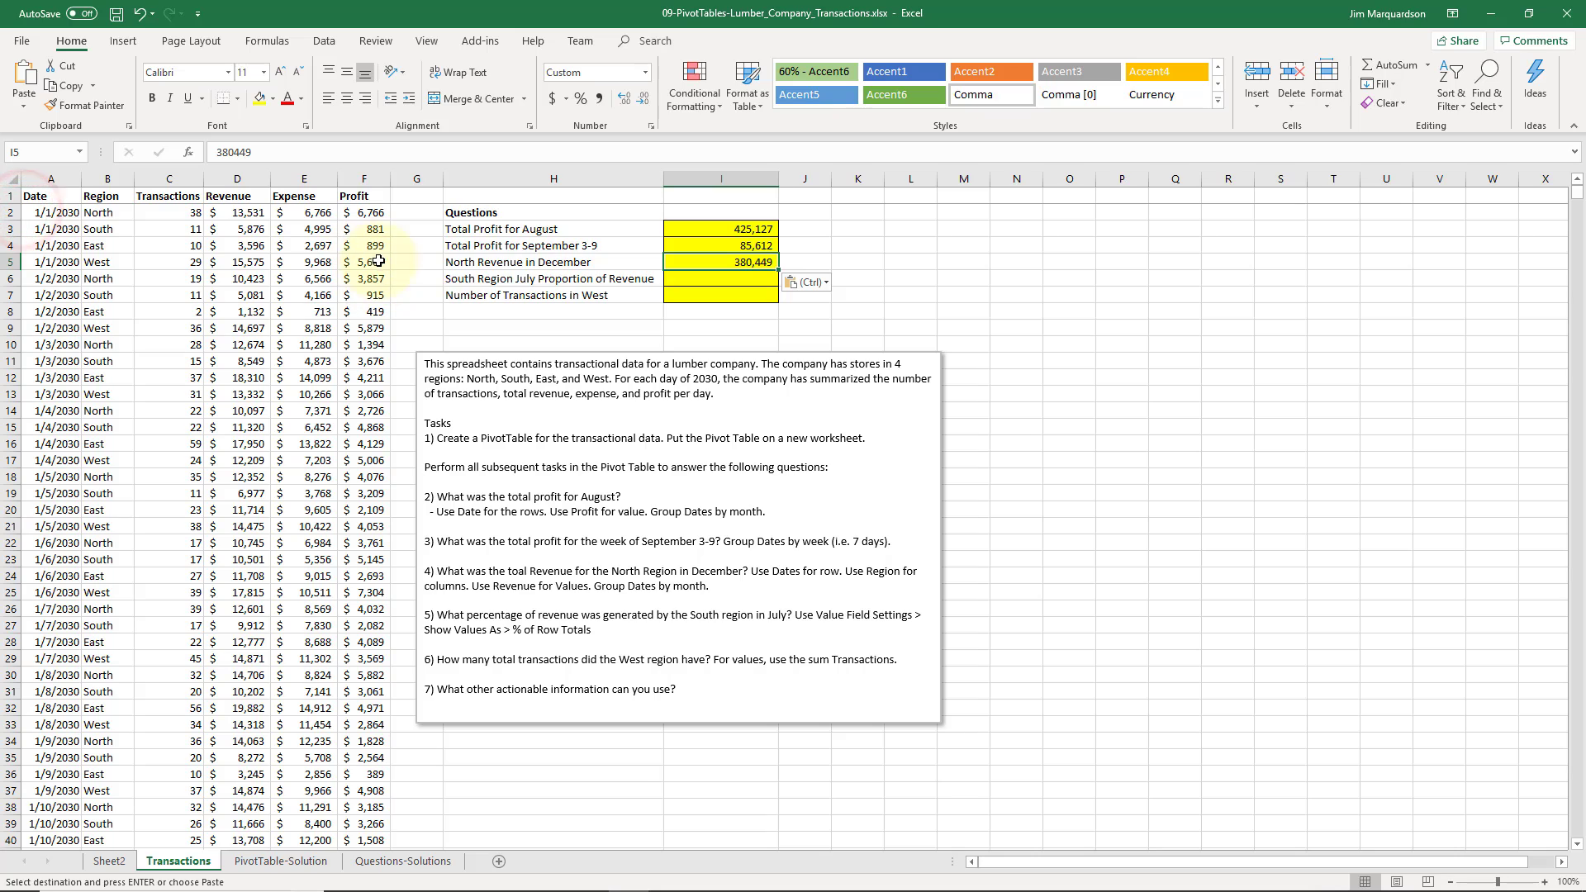
Check the South Region July Proportion of Revenue question, and examine the July South revenue and July grand total in the PivotTable on Sheet2
left_click(520, 286)
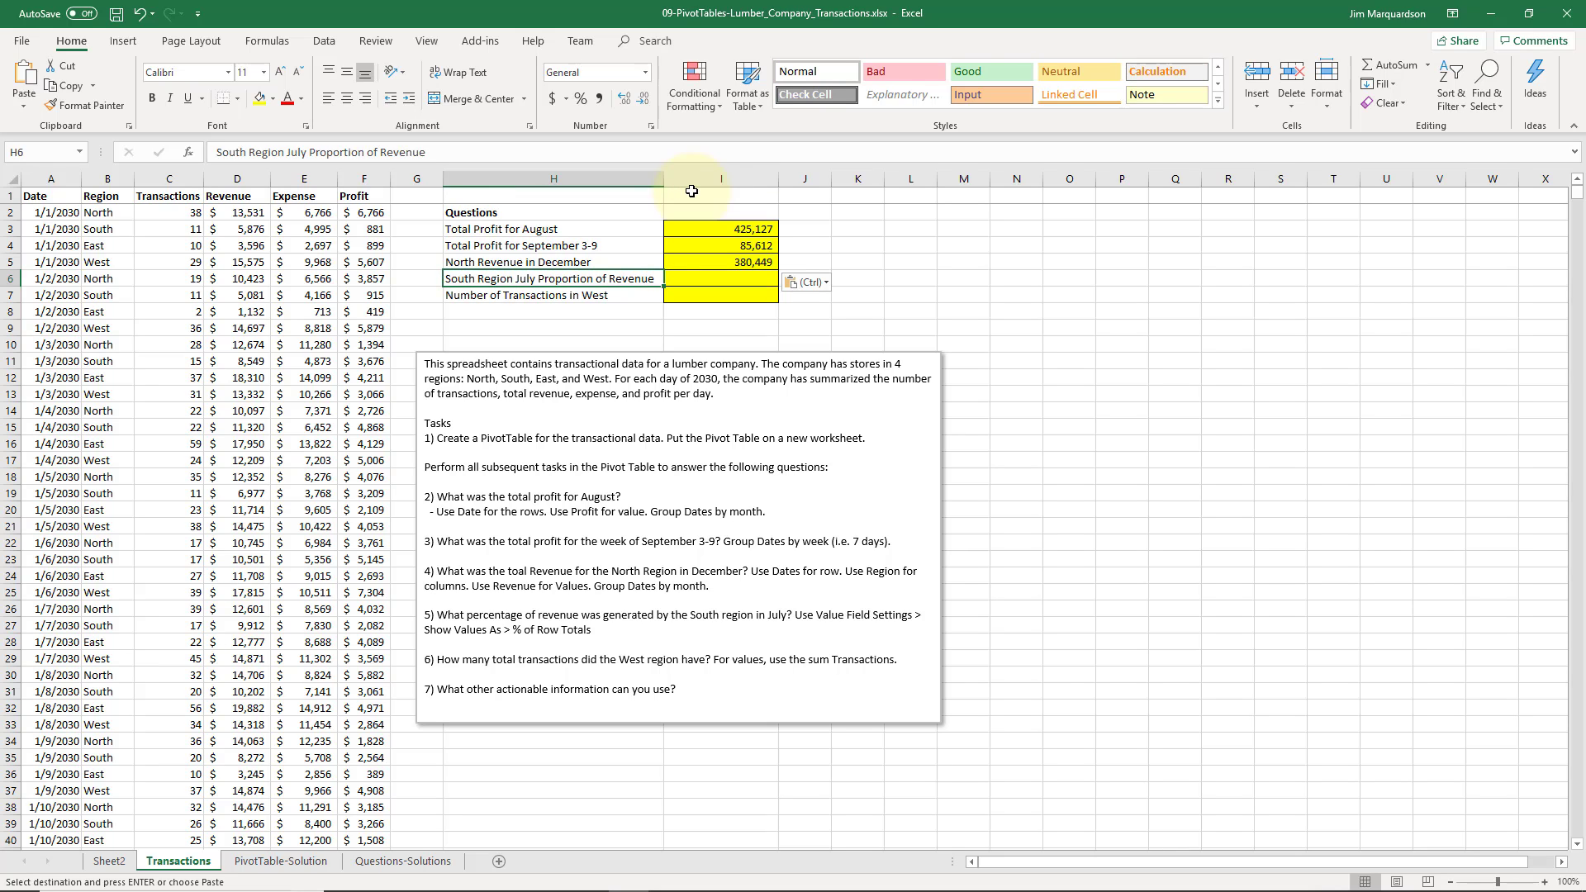
left_click(118, 865)
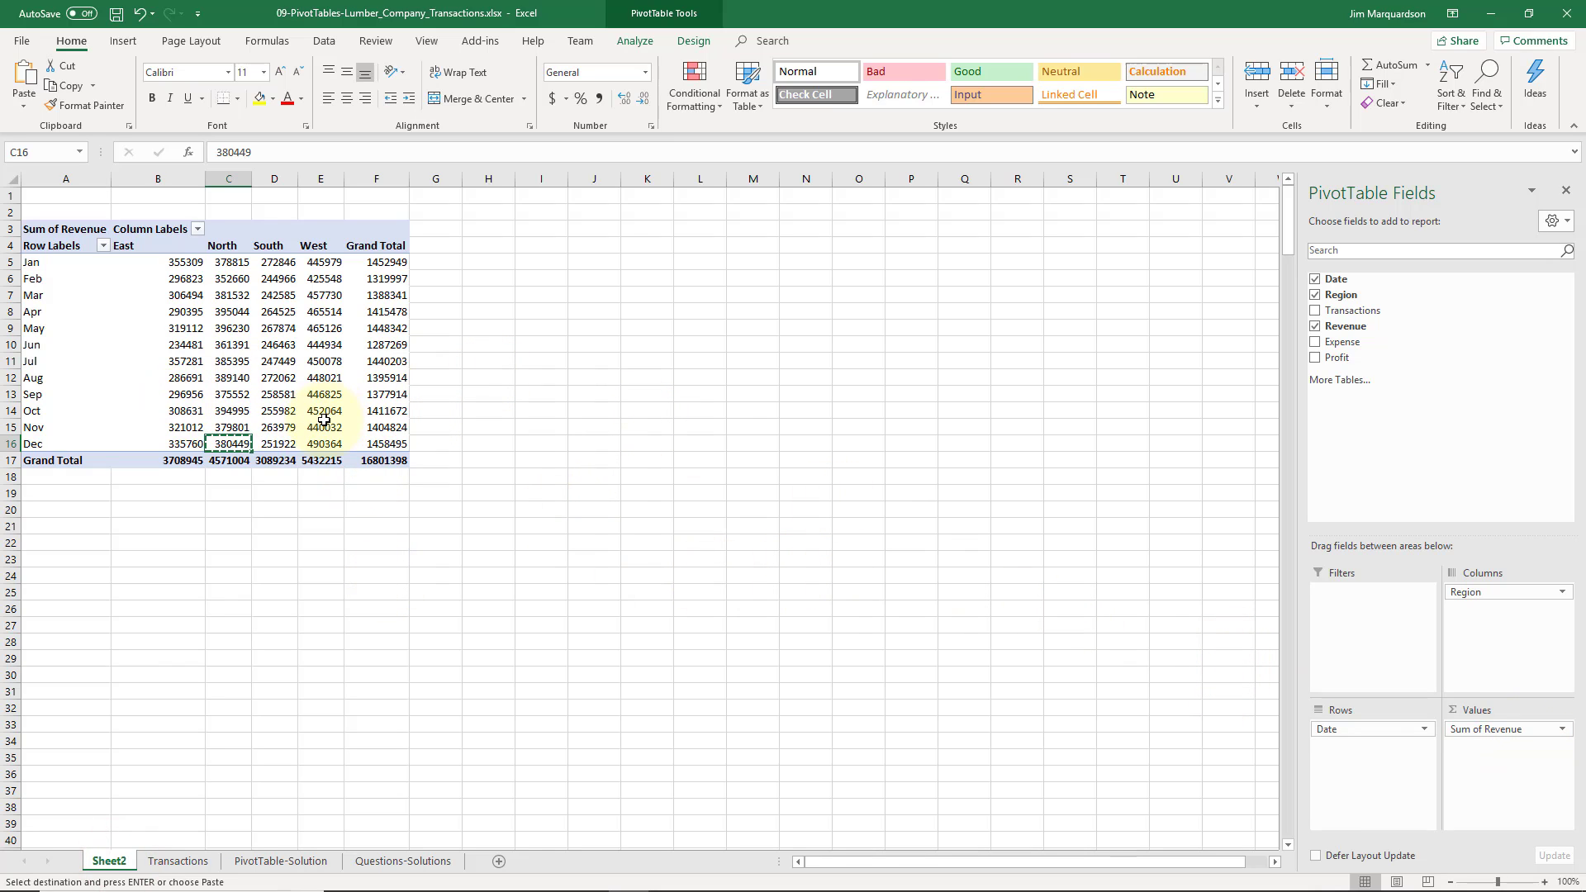
left_click(172, 364)
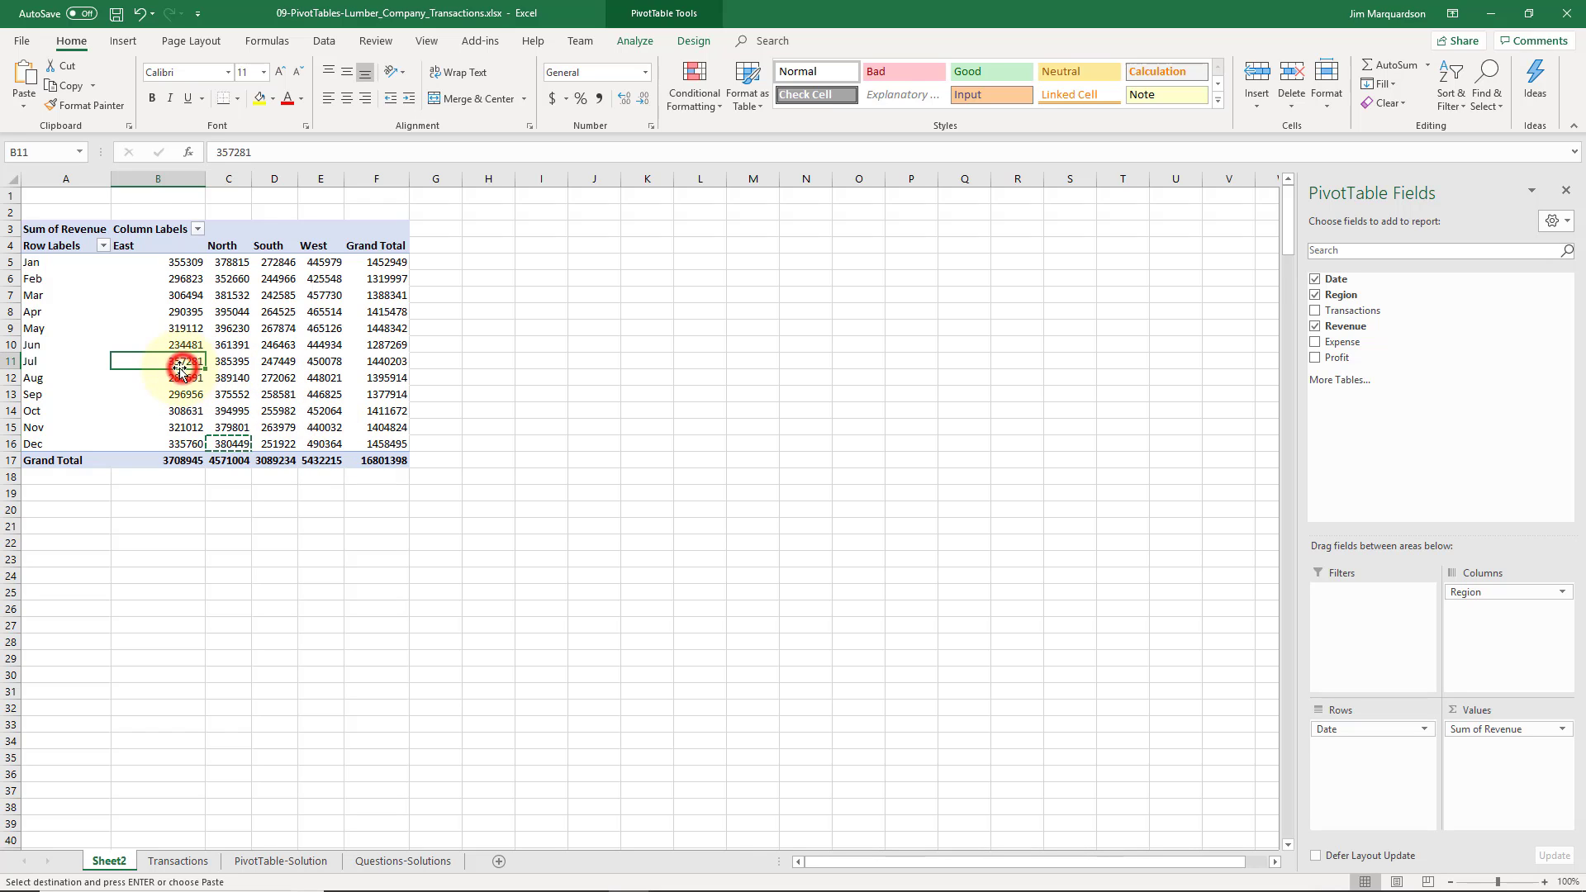
key("Right")
key("Right")
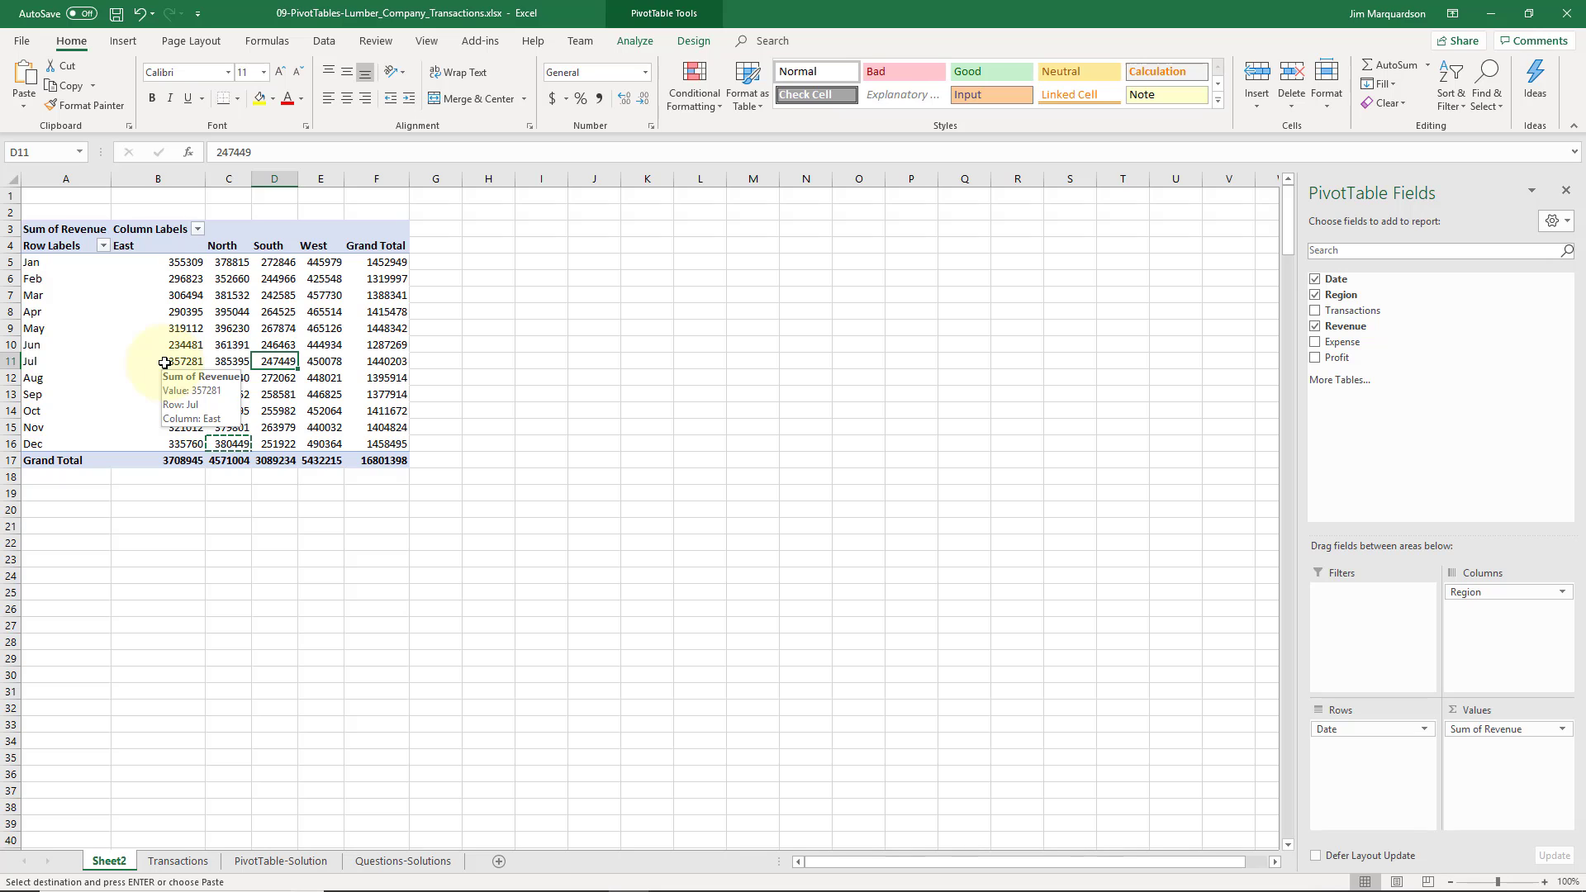
key("Left")
key("Right")
key("Left")
key("Right")
key("Right")
key("Right")
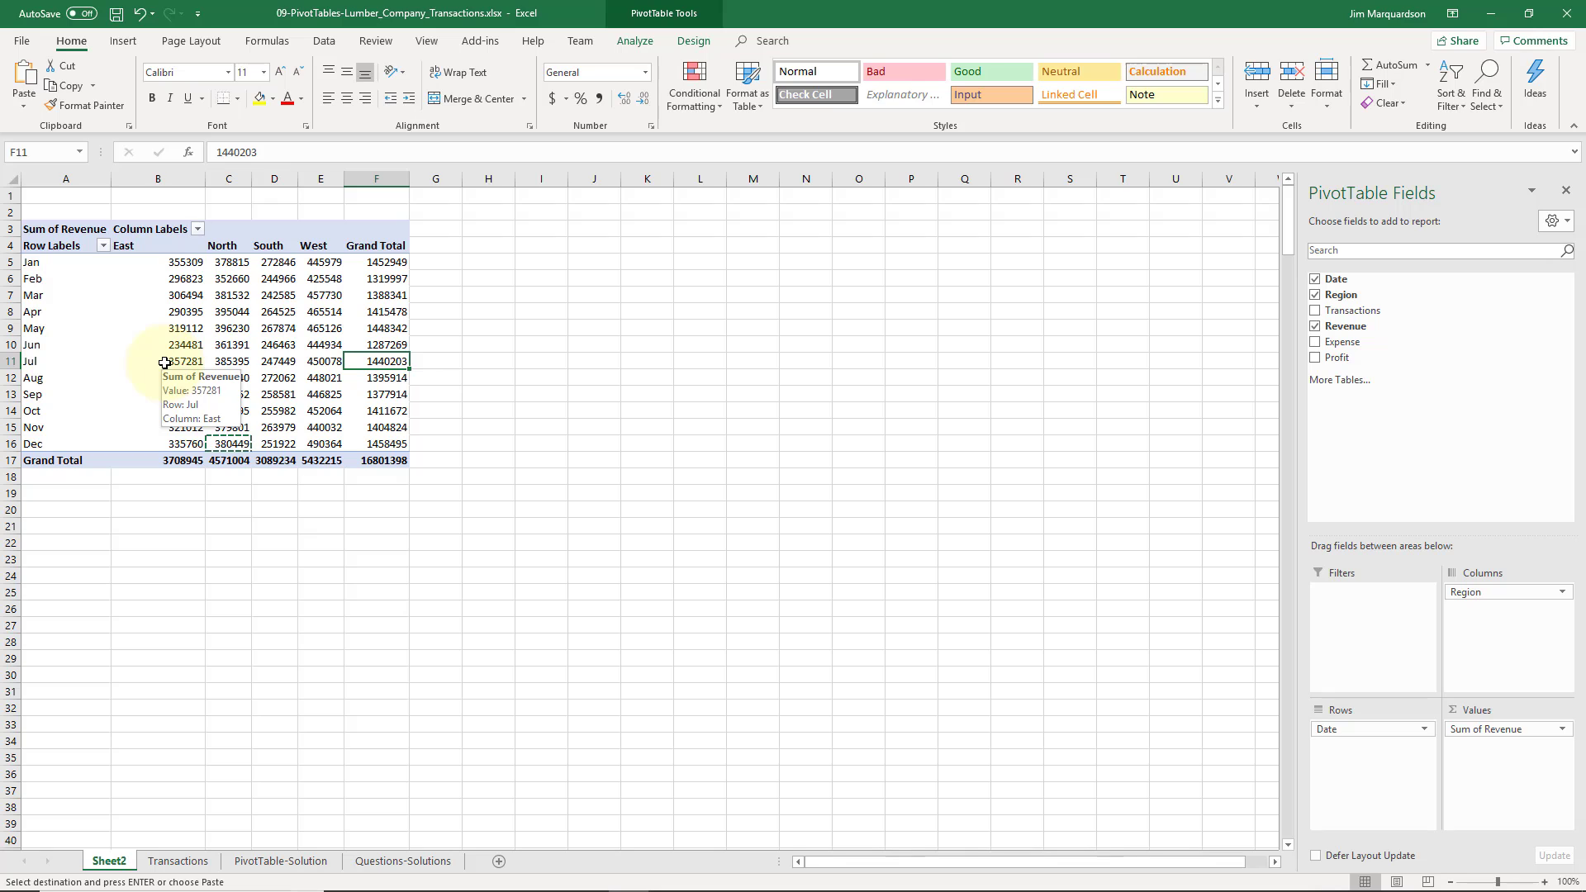
Calculate South's share of July revenue beside the PivotTable by entering =247449/1440203 in cell H11
key("Right")
key("Right")
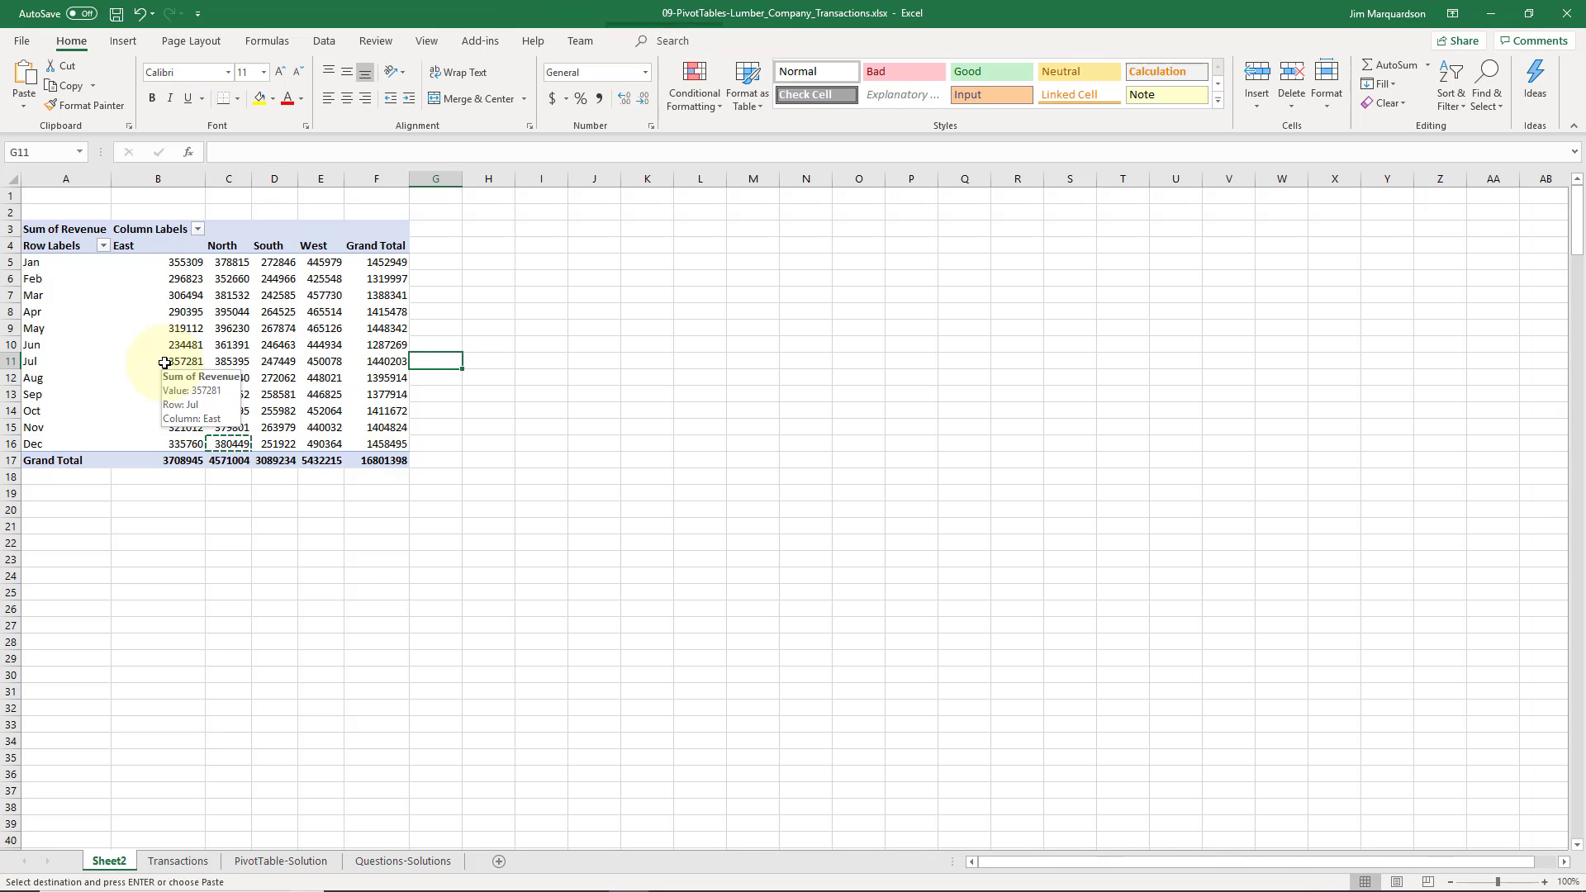
type("=247449/1")
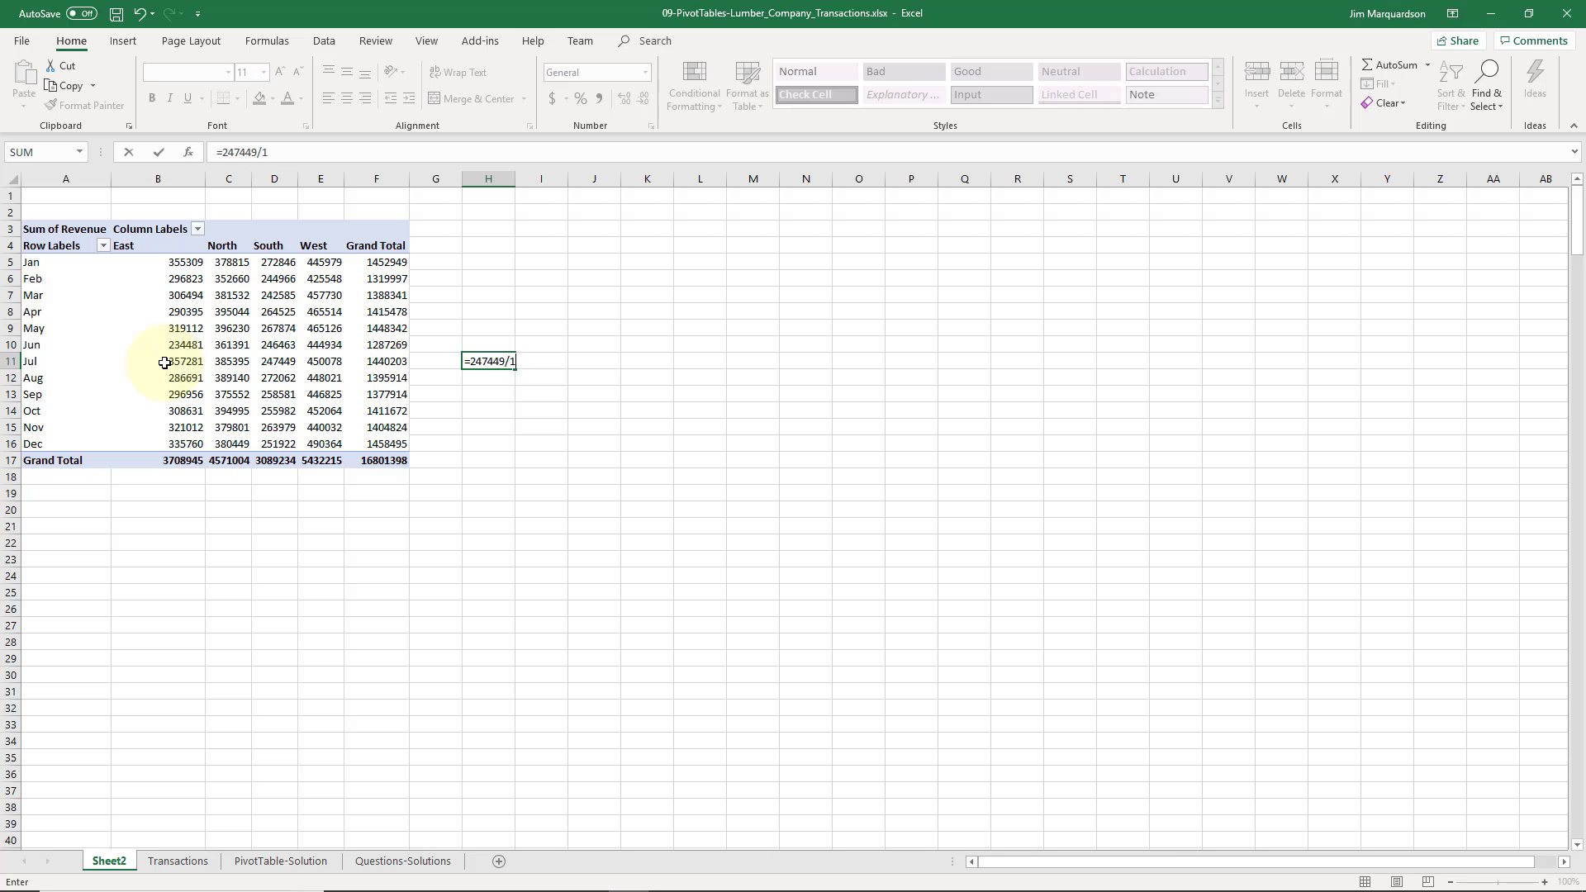
type("440203")
key("ctrl+Return")
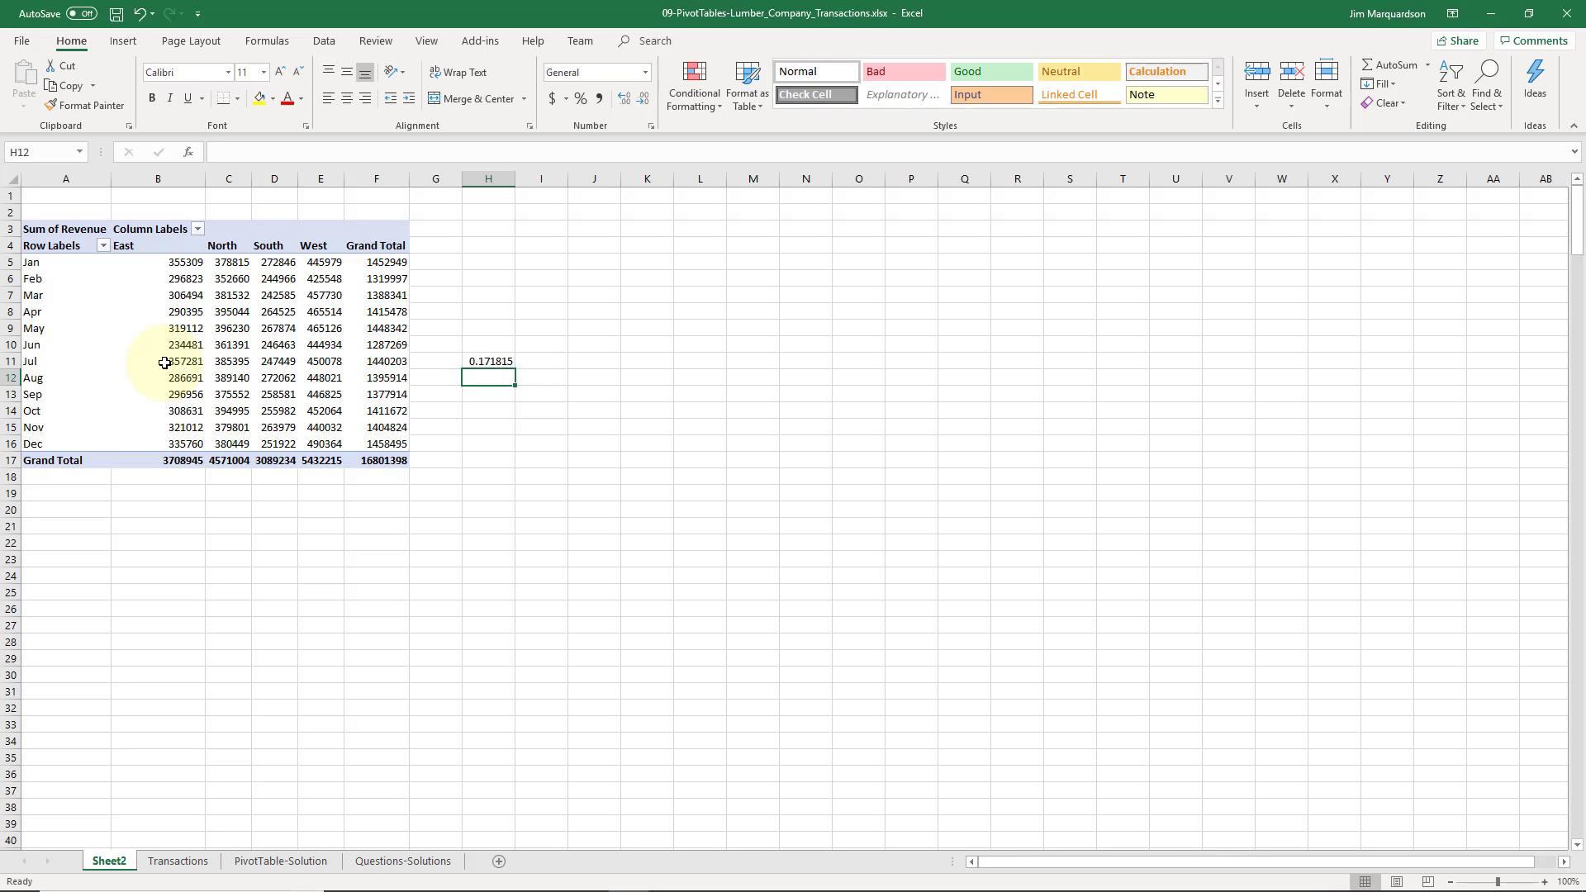
left_click(325, 154)
double_click(248, 153)
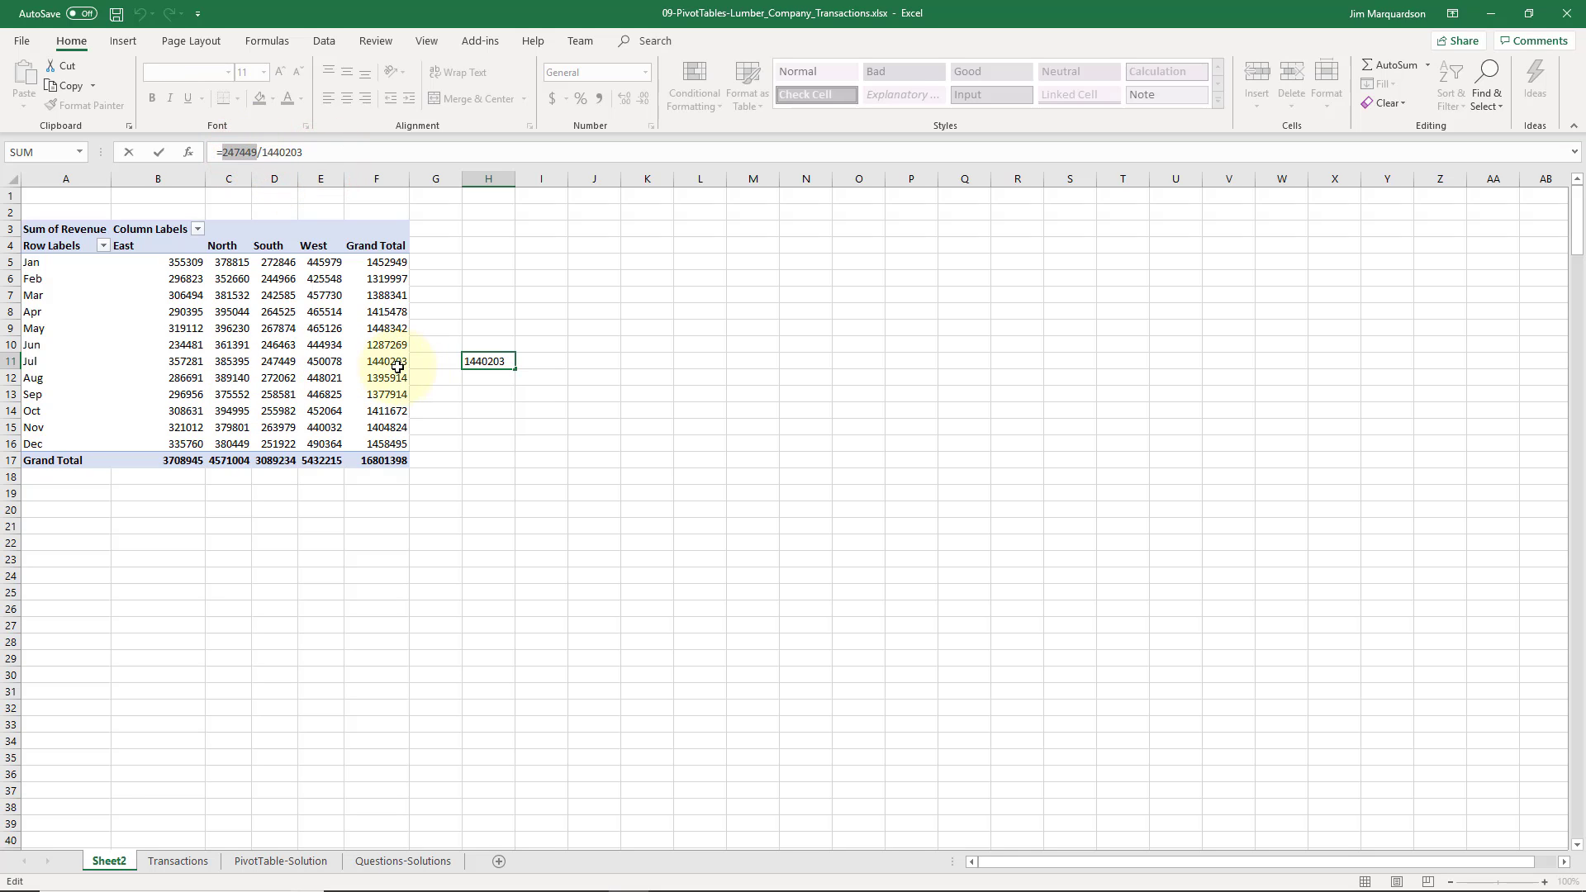
left_click(550, 387)
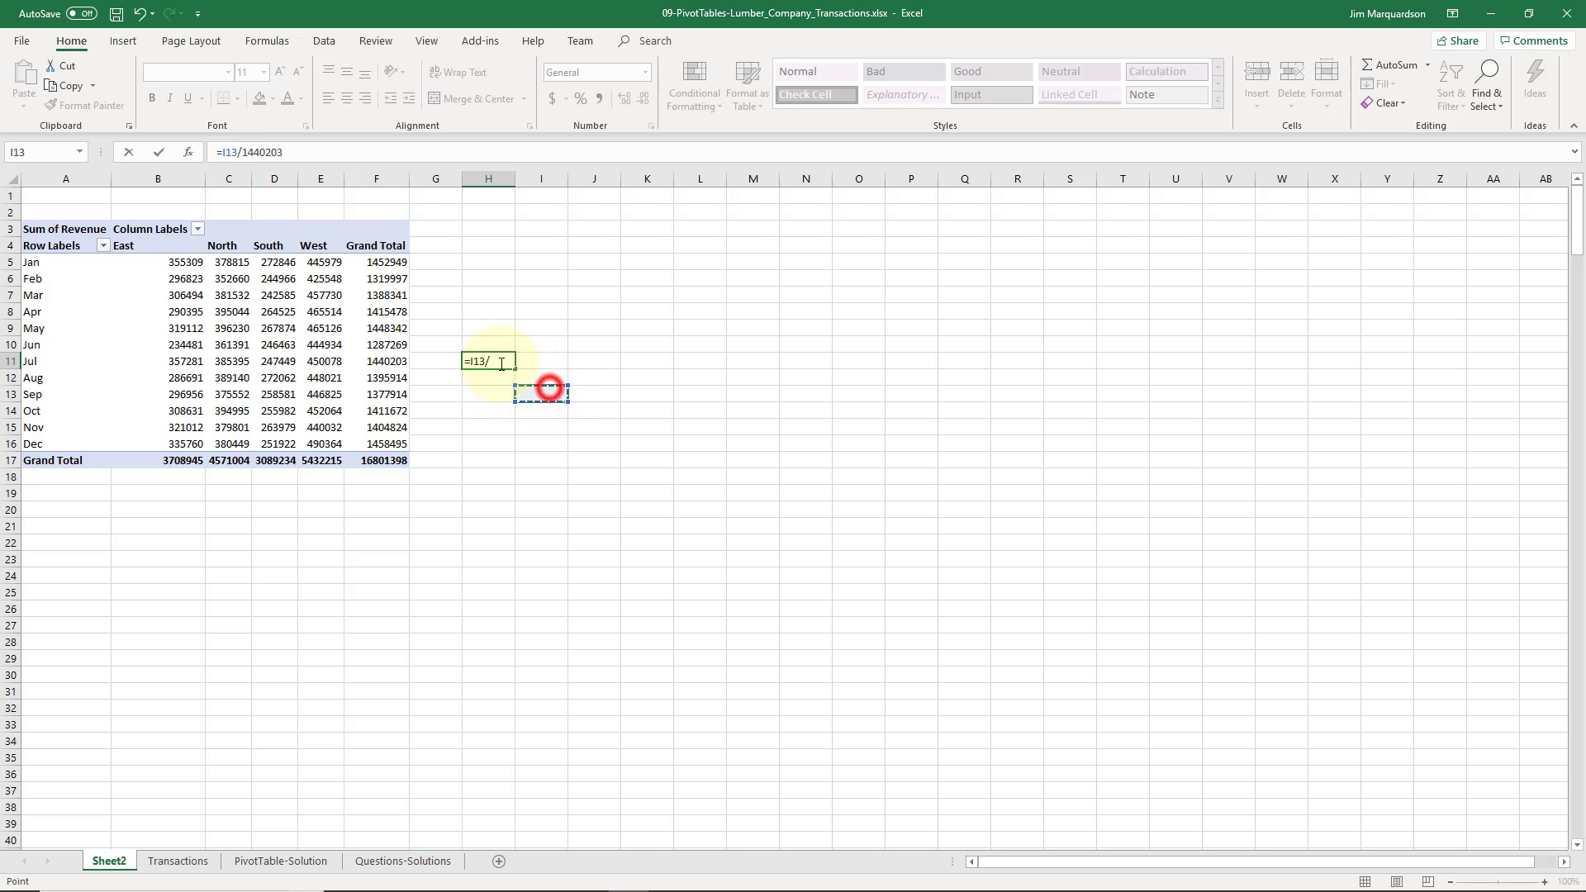
key("Escape")
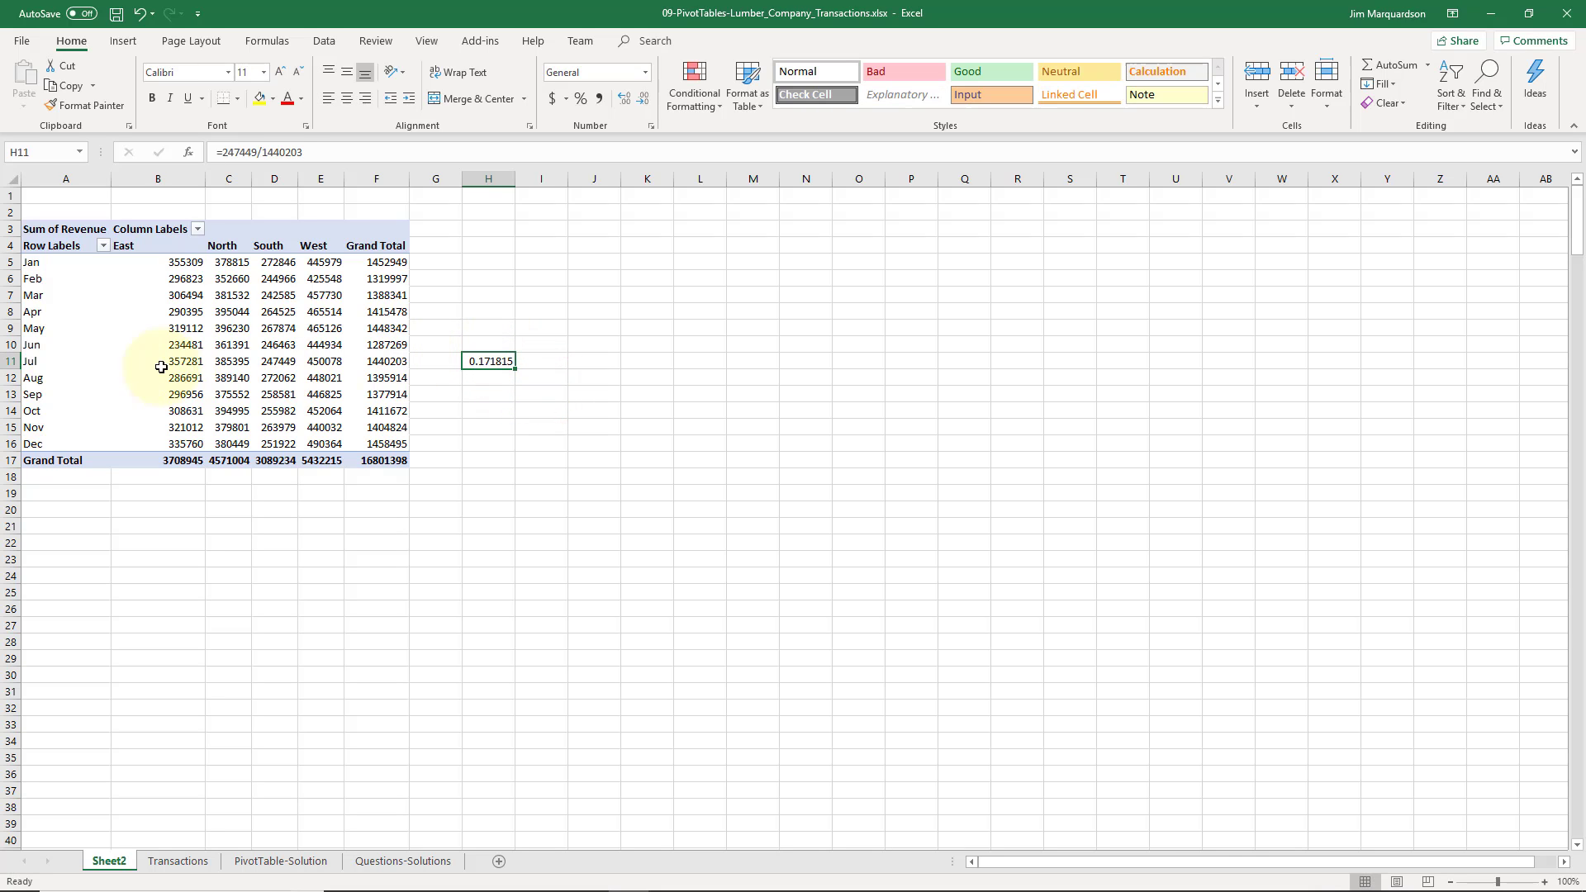
Change the value field settings of Sum of Revenue to show values as % of Row Total
left_click(126, 361)
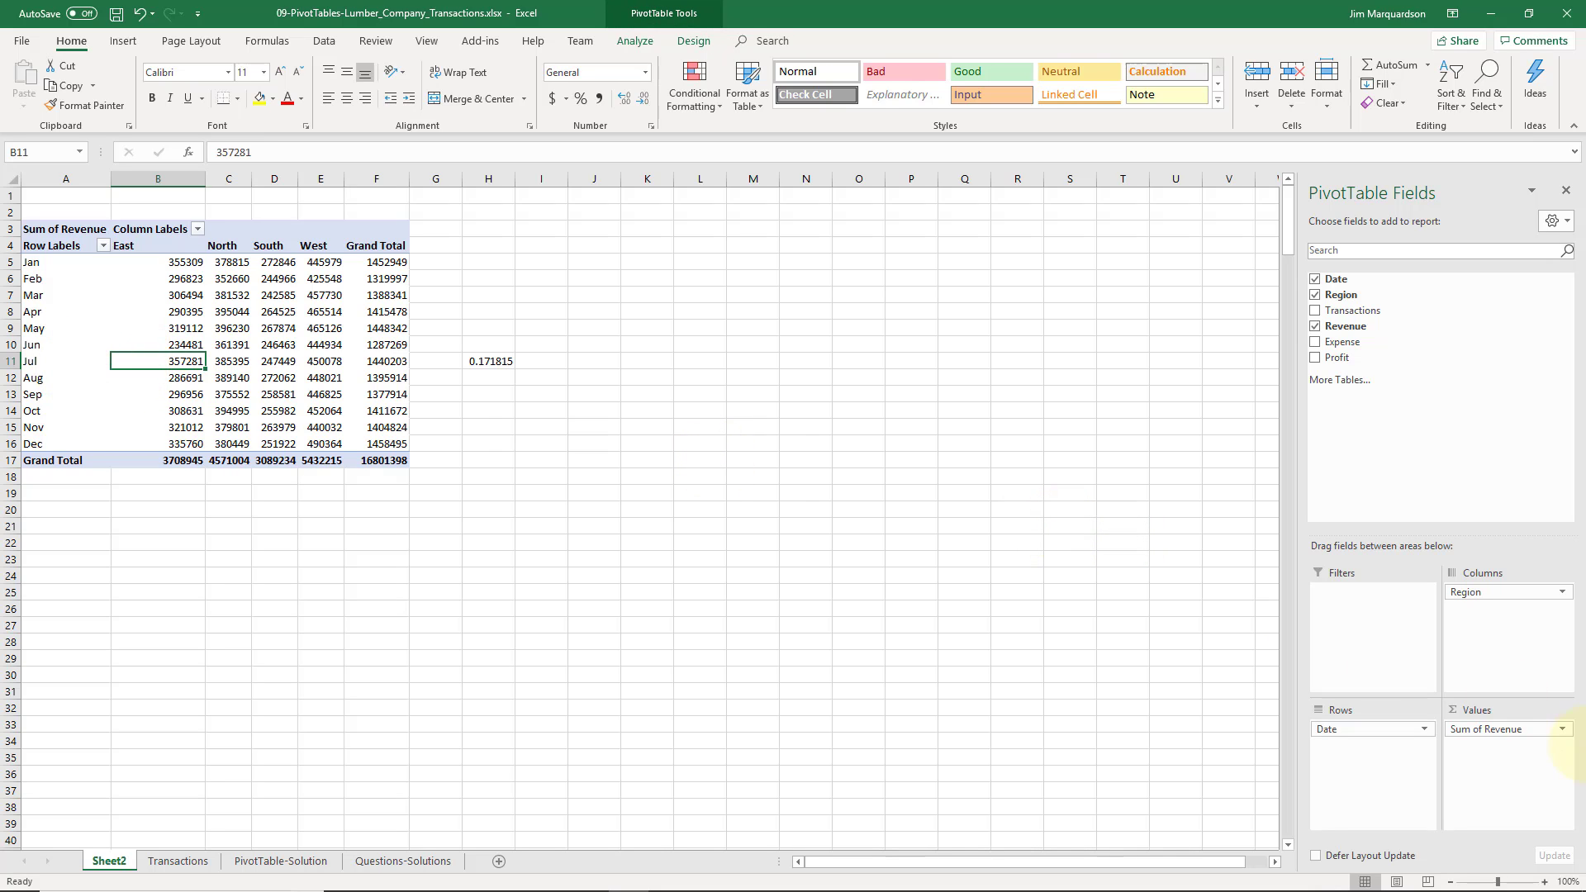
left_click(1541, 732)
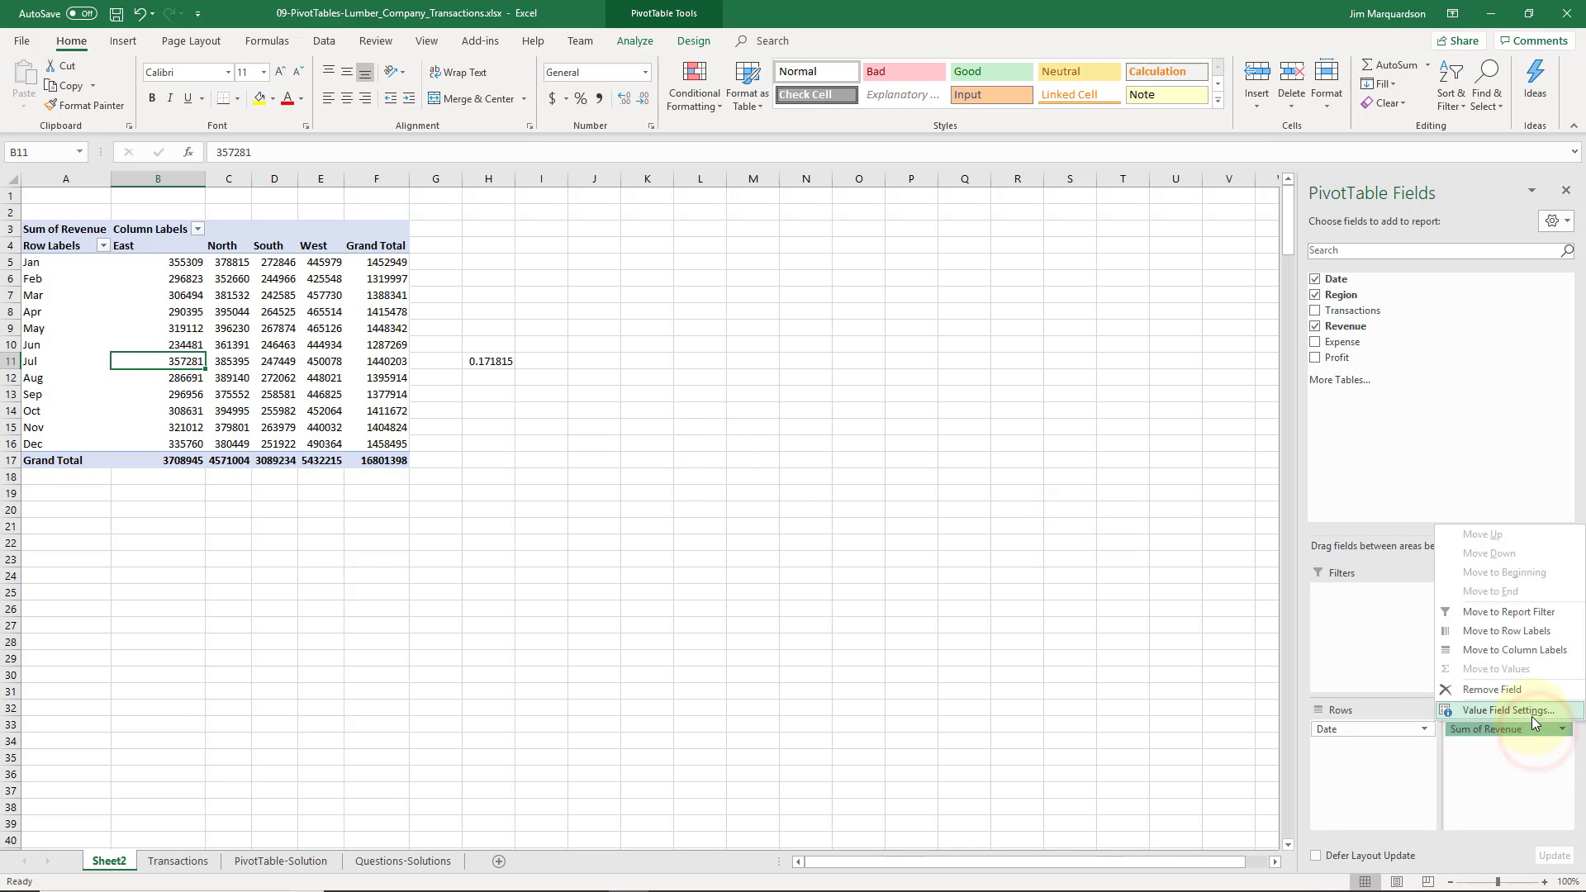
left_click(1505, 710)
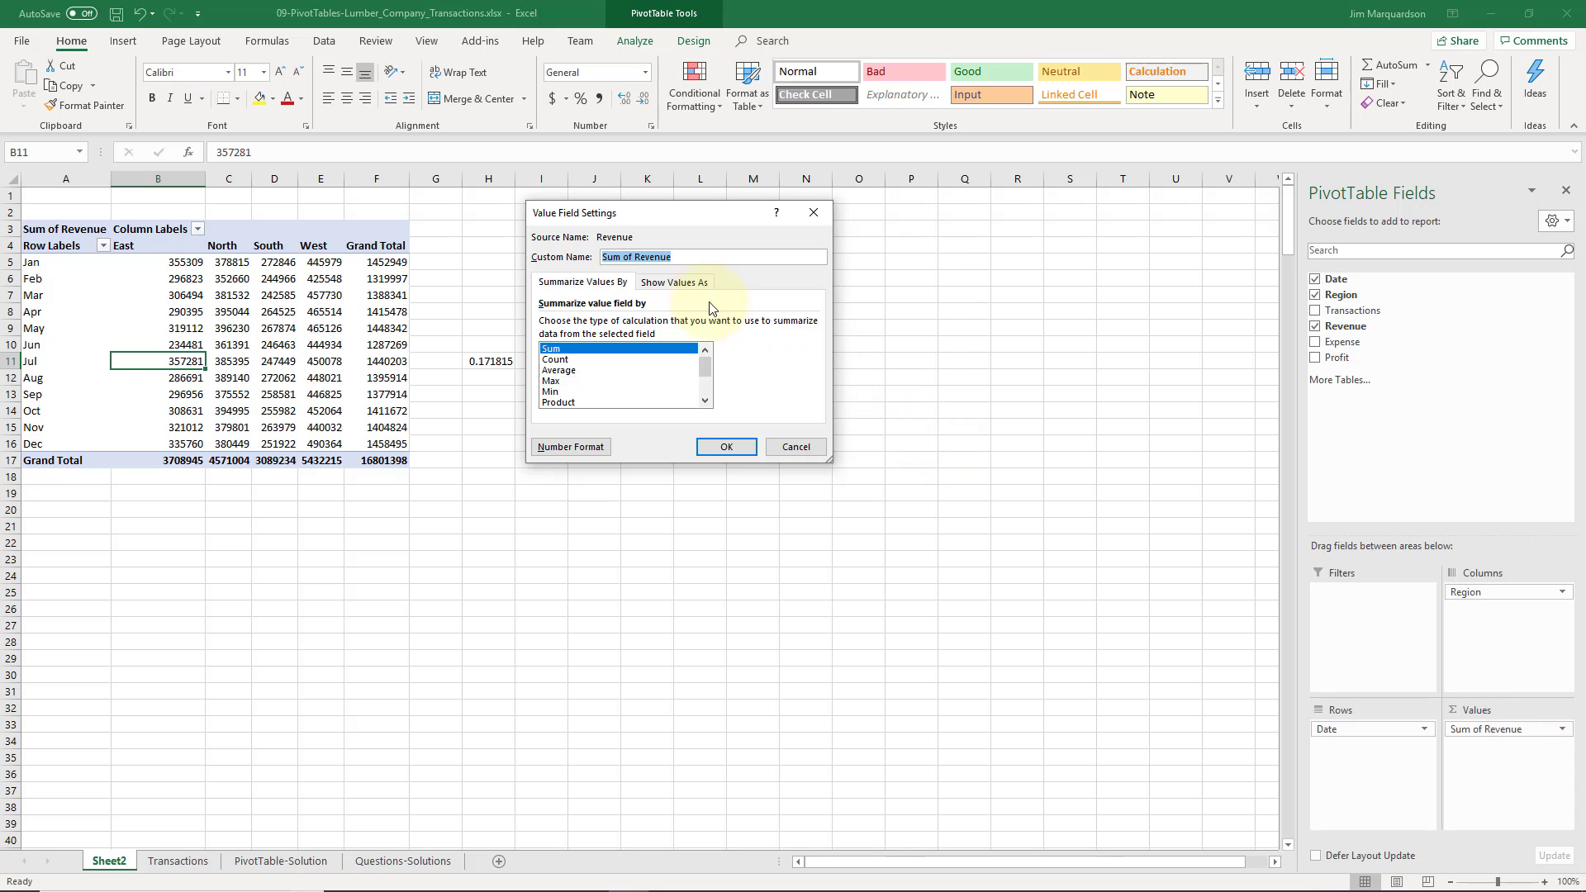
left_click(689, 283)
left_click(692, 324)
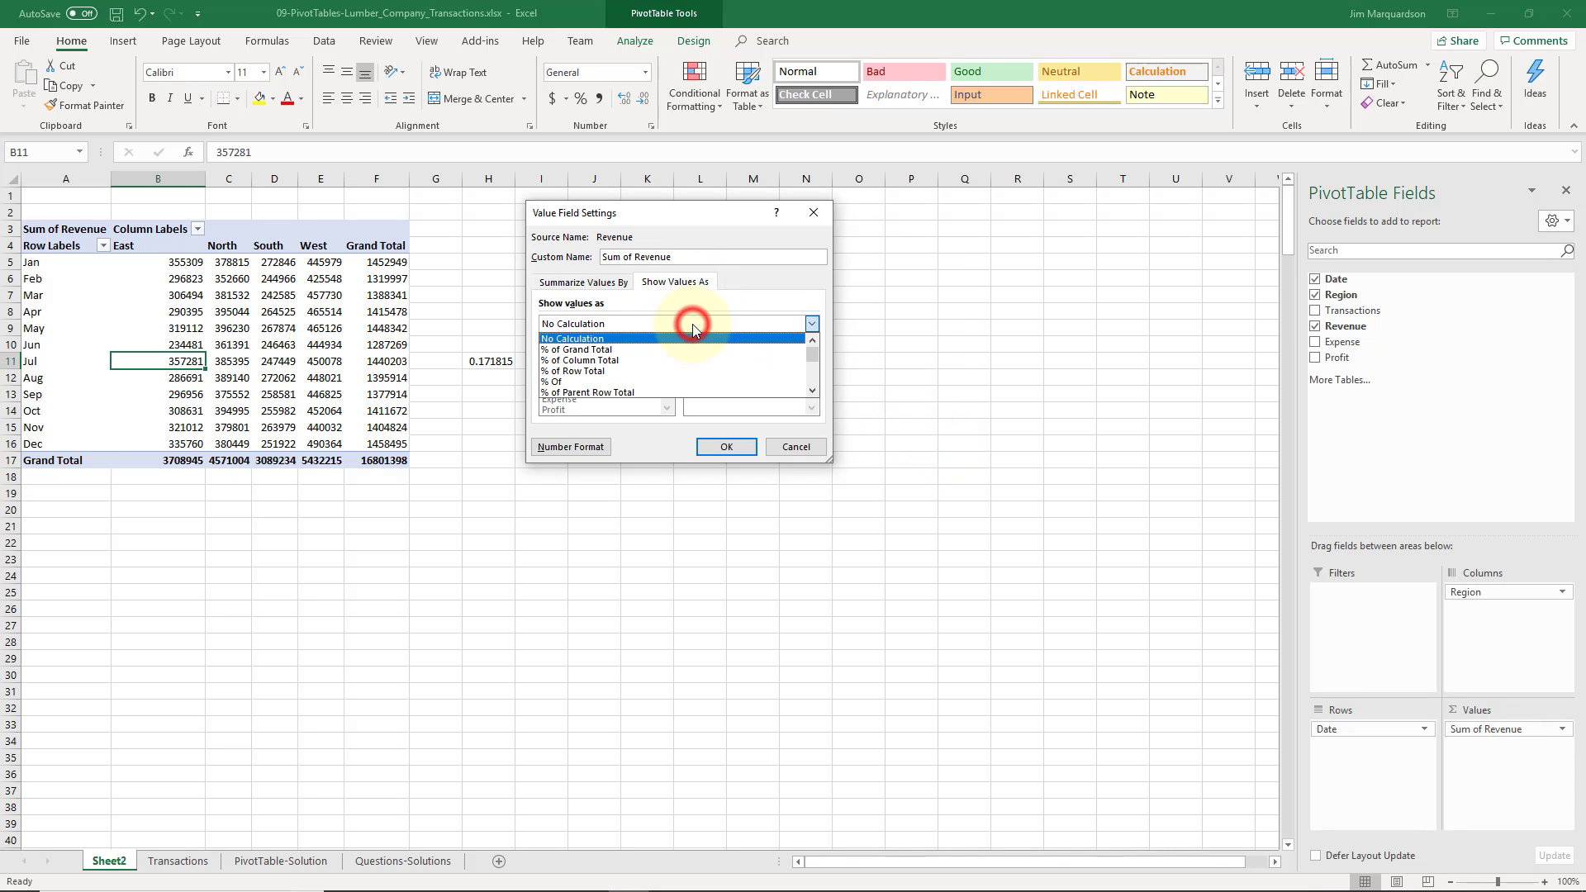
left_click(639, 372)
left_click(719, 447)
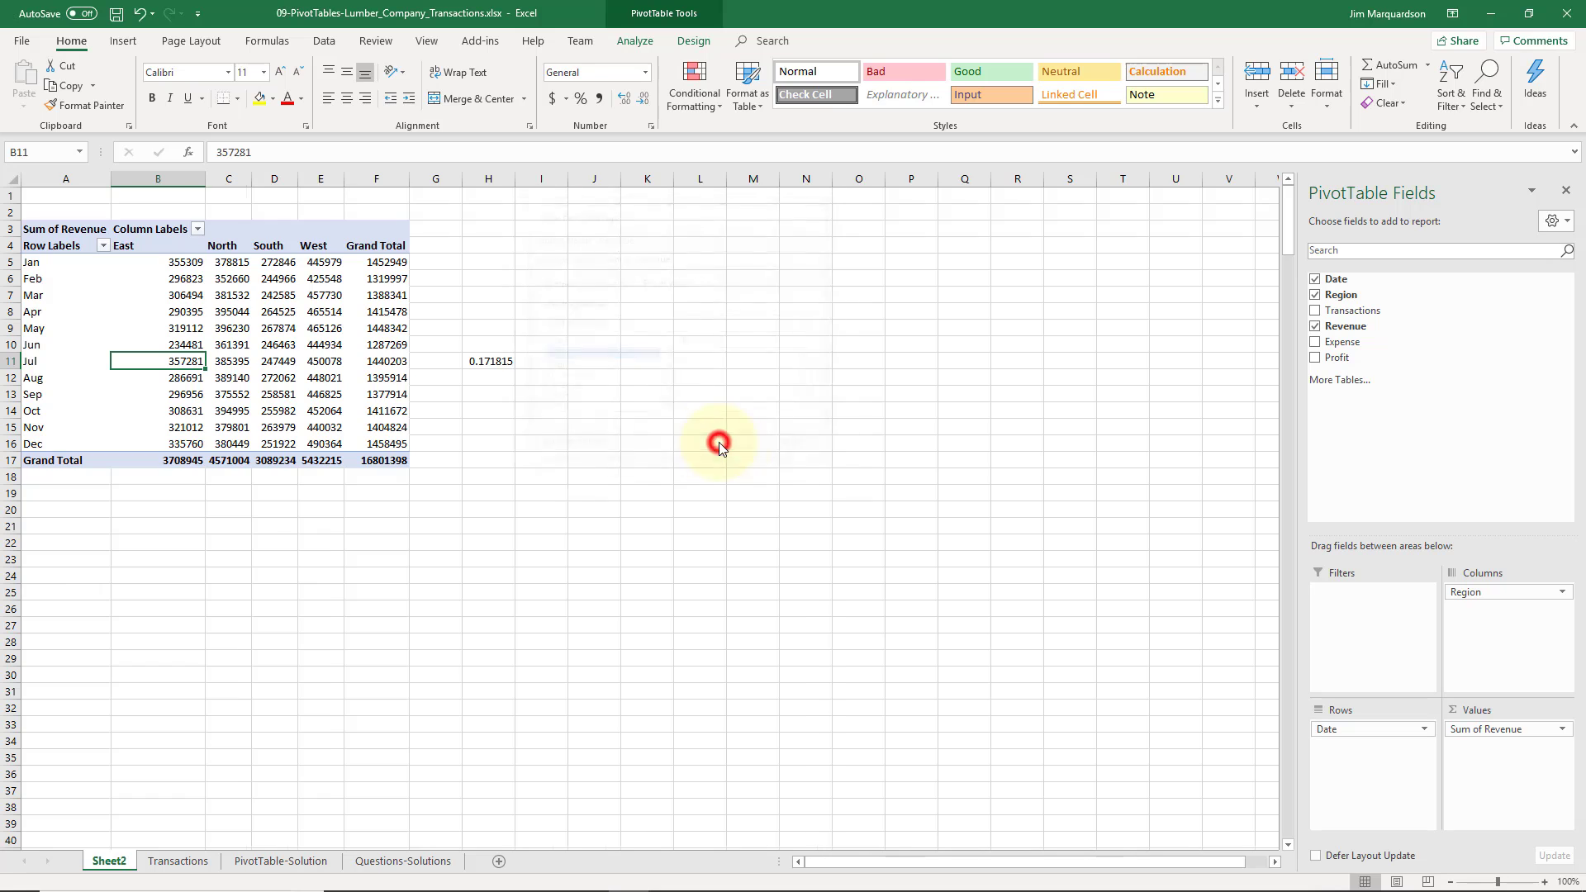
Copy the South region's July percentage from the PivotTable into cell I6 of the Transactions sheet, pasting values only
left_click(266, 363)
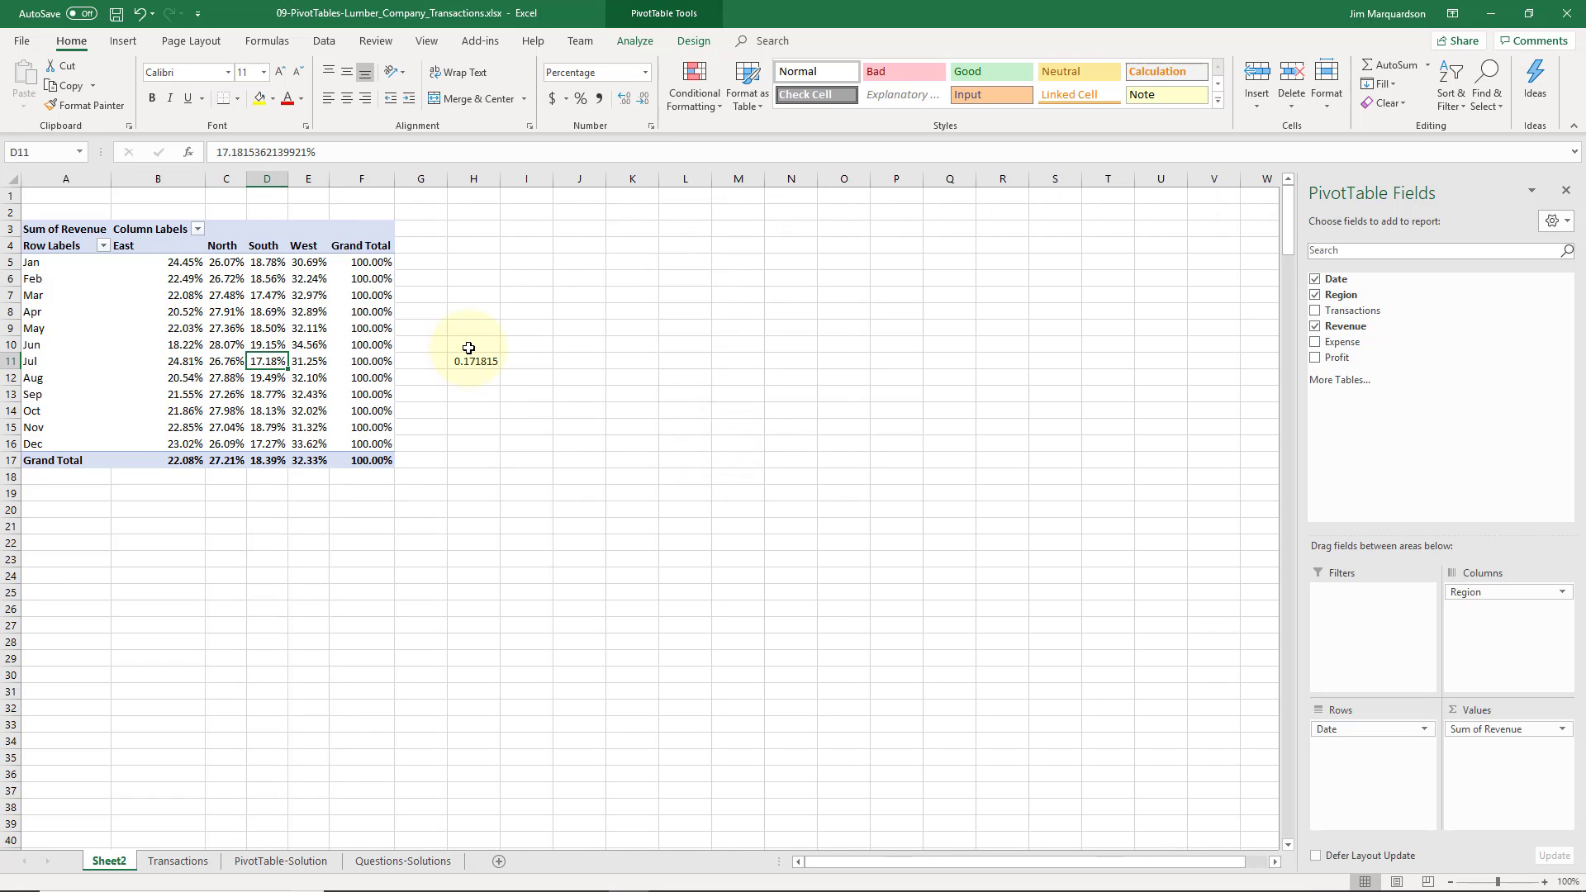
key("ctrl+c")
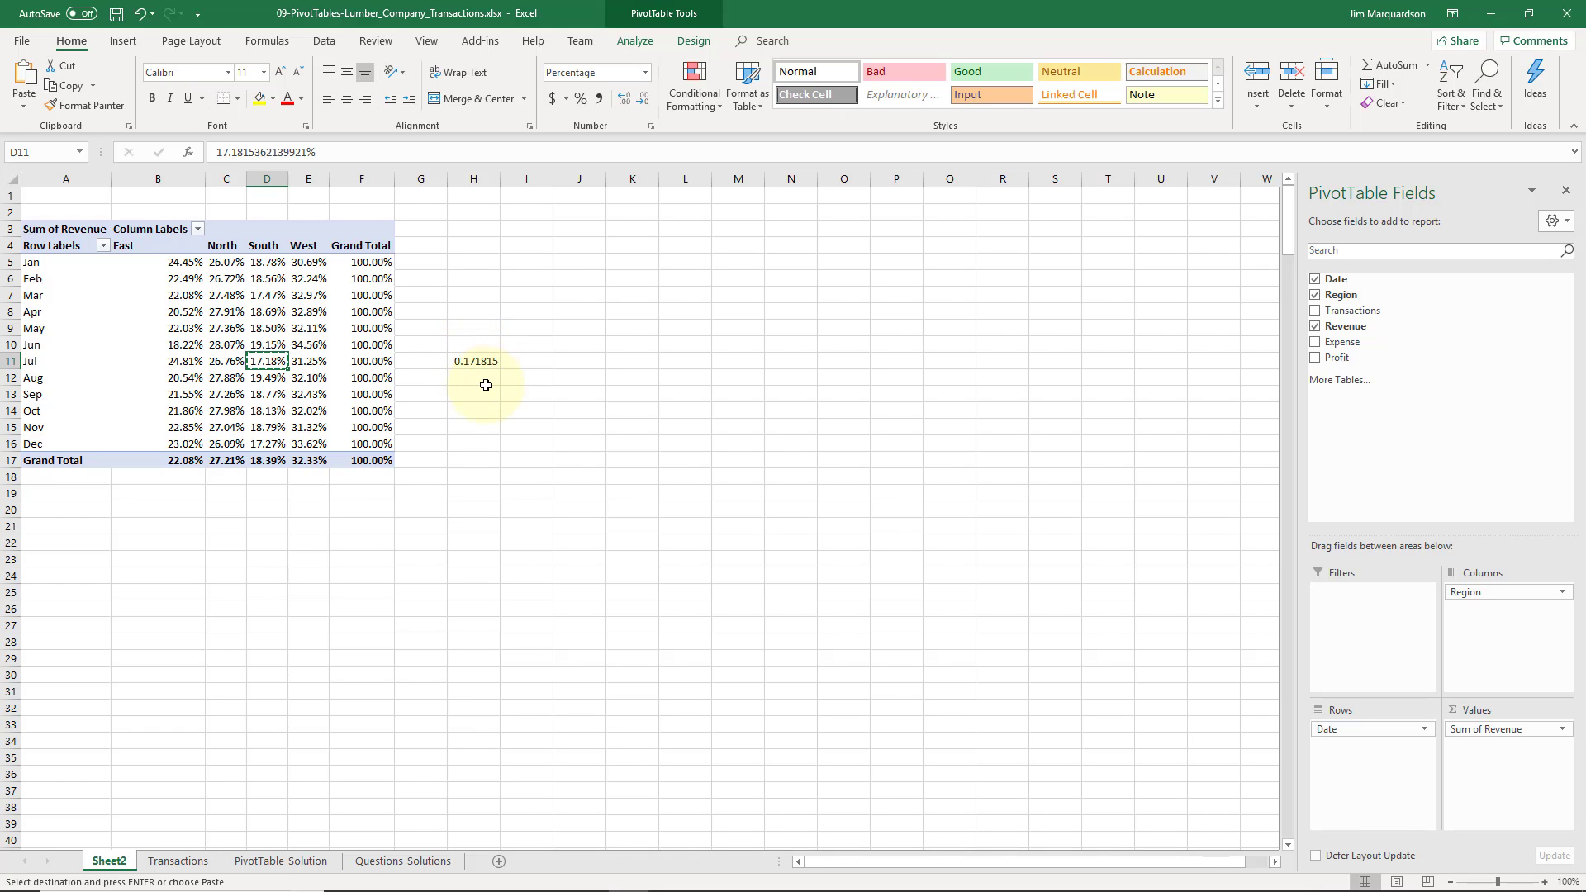
left_click(163, 865)
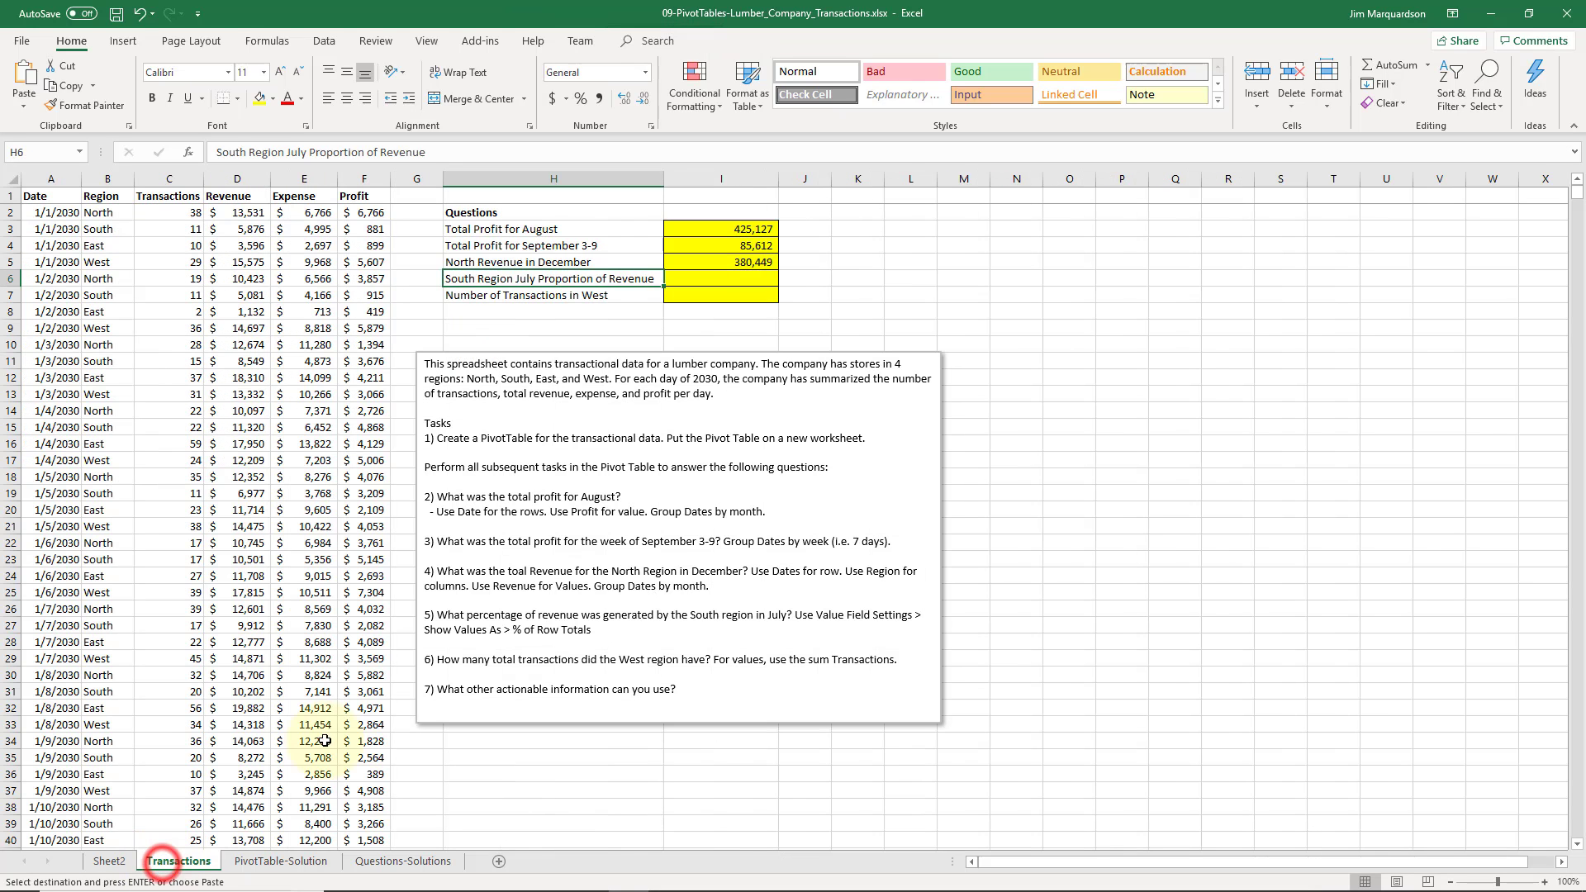
left_click(701, 280)
left_click(23, 106)
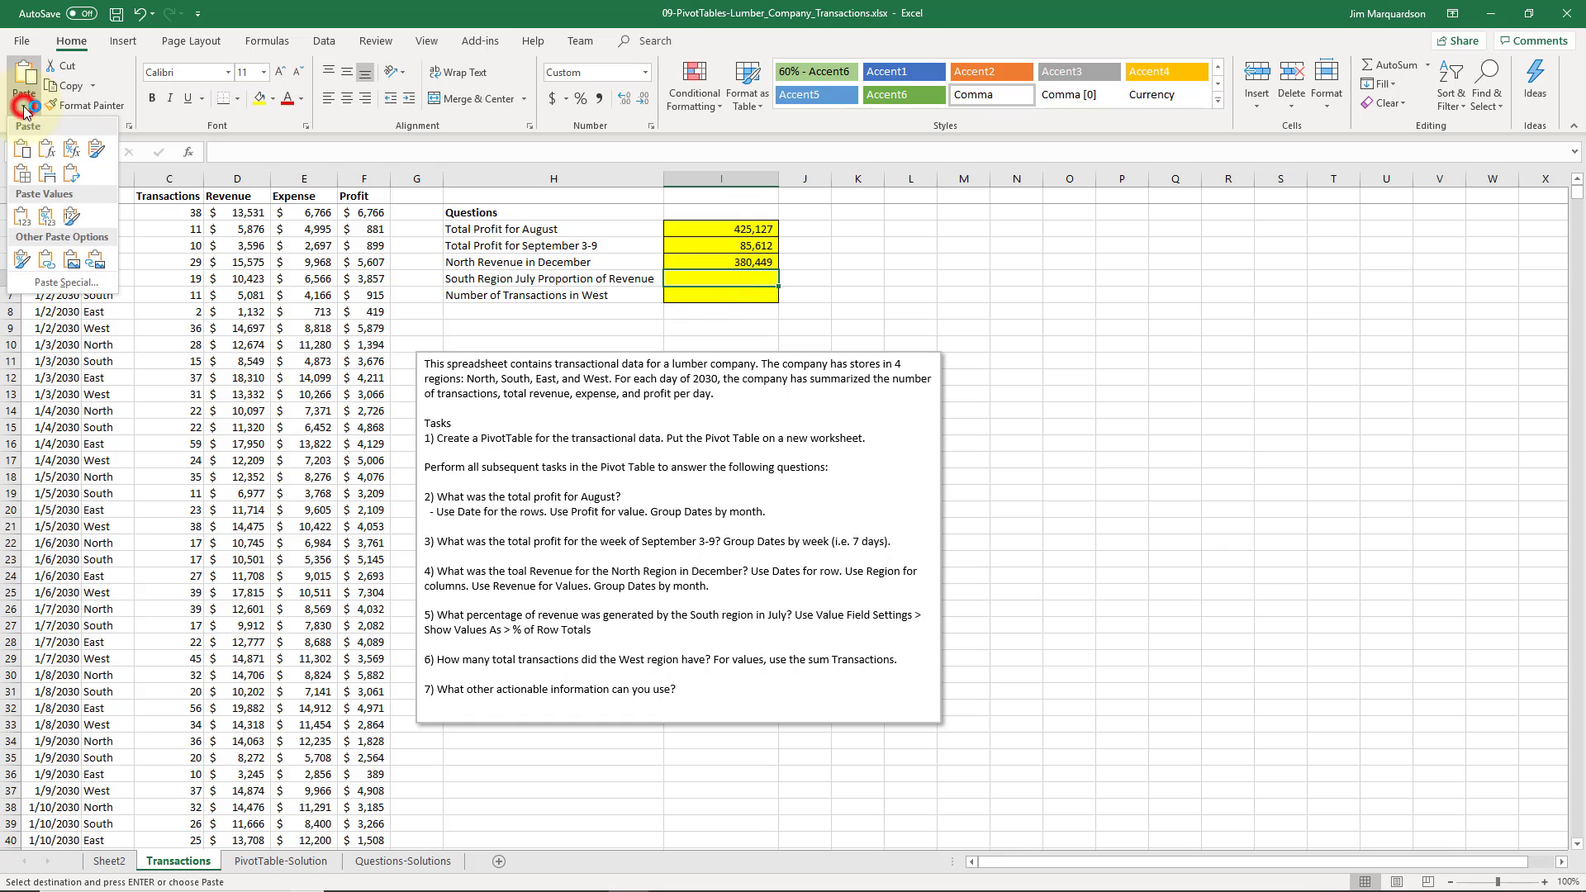
left_click(23, 218)
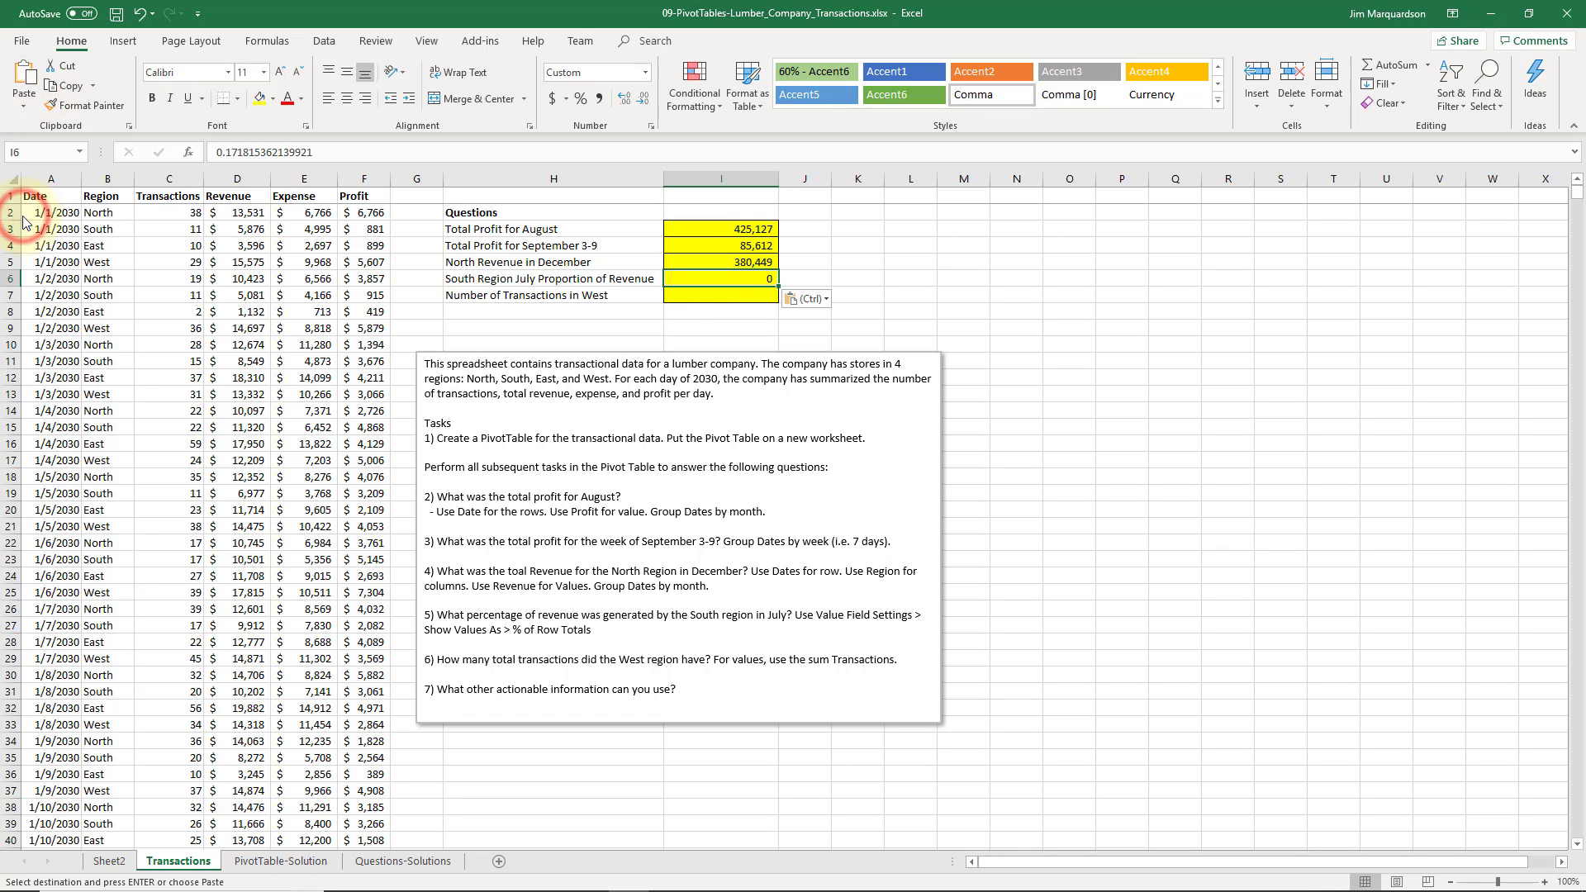
Format the South Region July Proportion of Revenue answer as a percentage with two decimal places
left_click(581, 99)
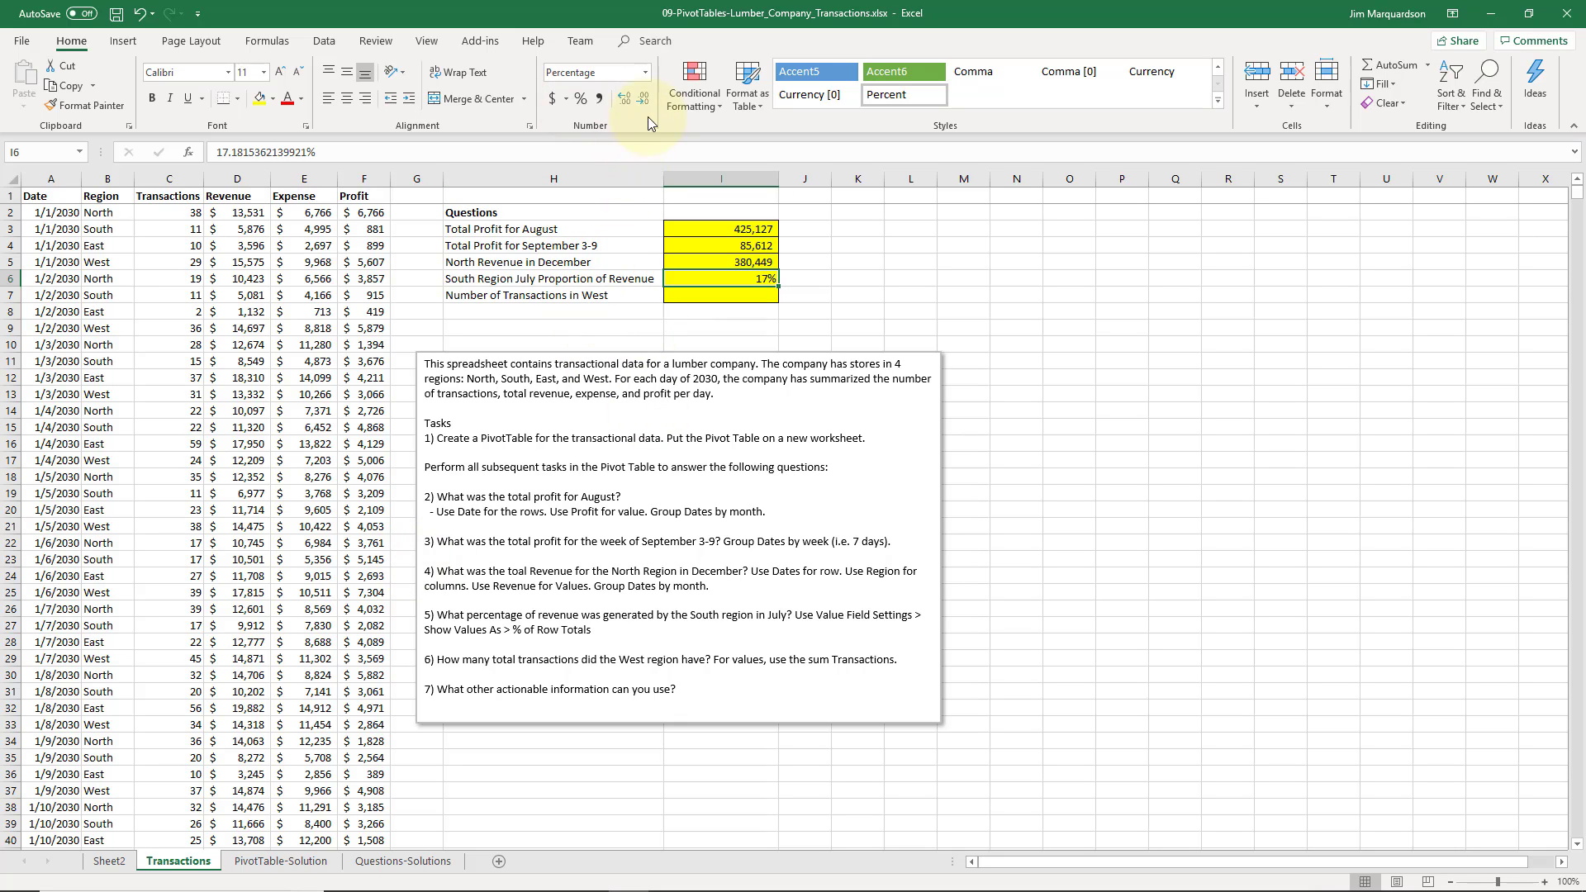
left_click(624, 100)
left_click(622, 101)
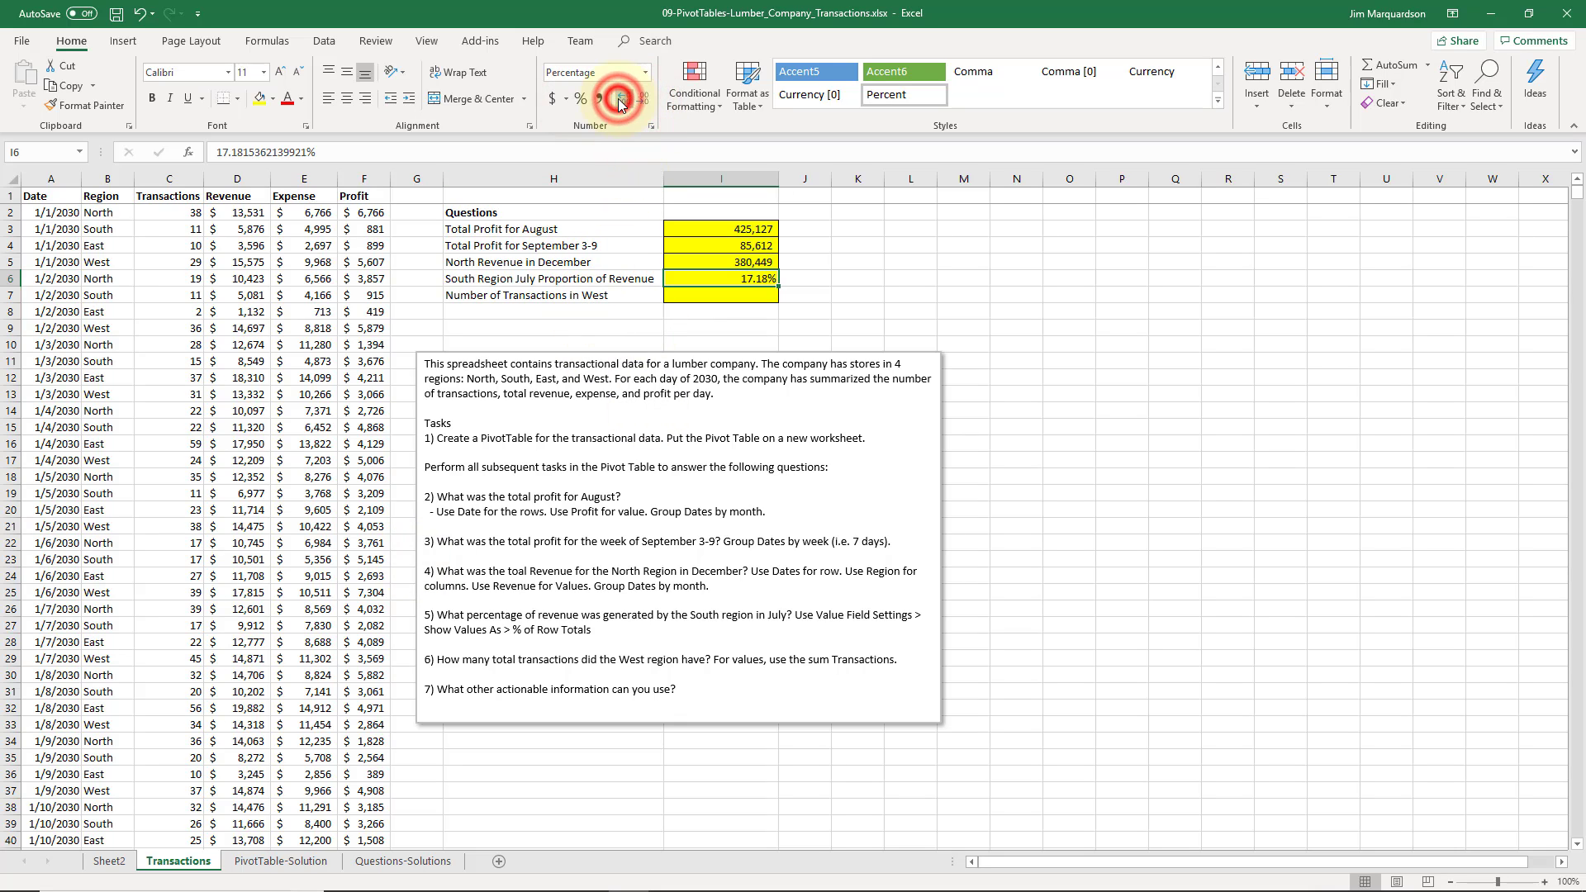
Review the Number of Transactions in West question and the daily counts in the Transactions column
left_click(708, 295)
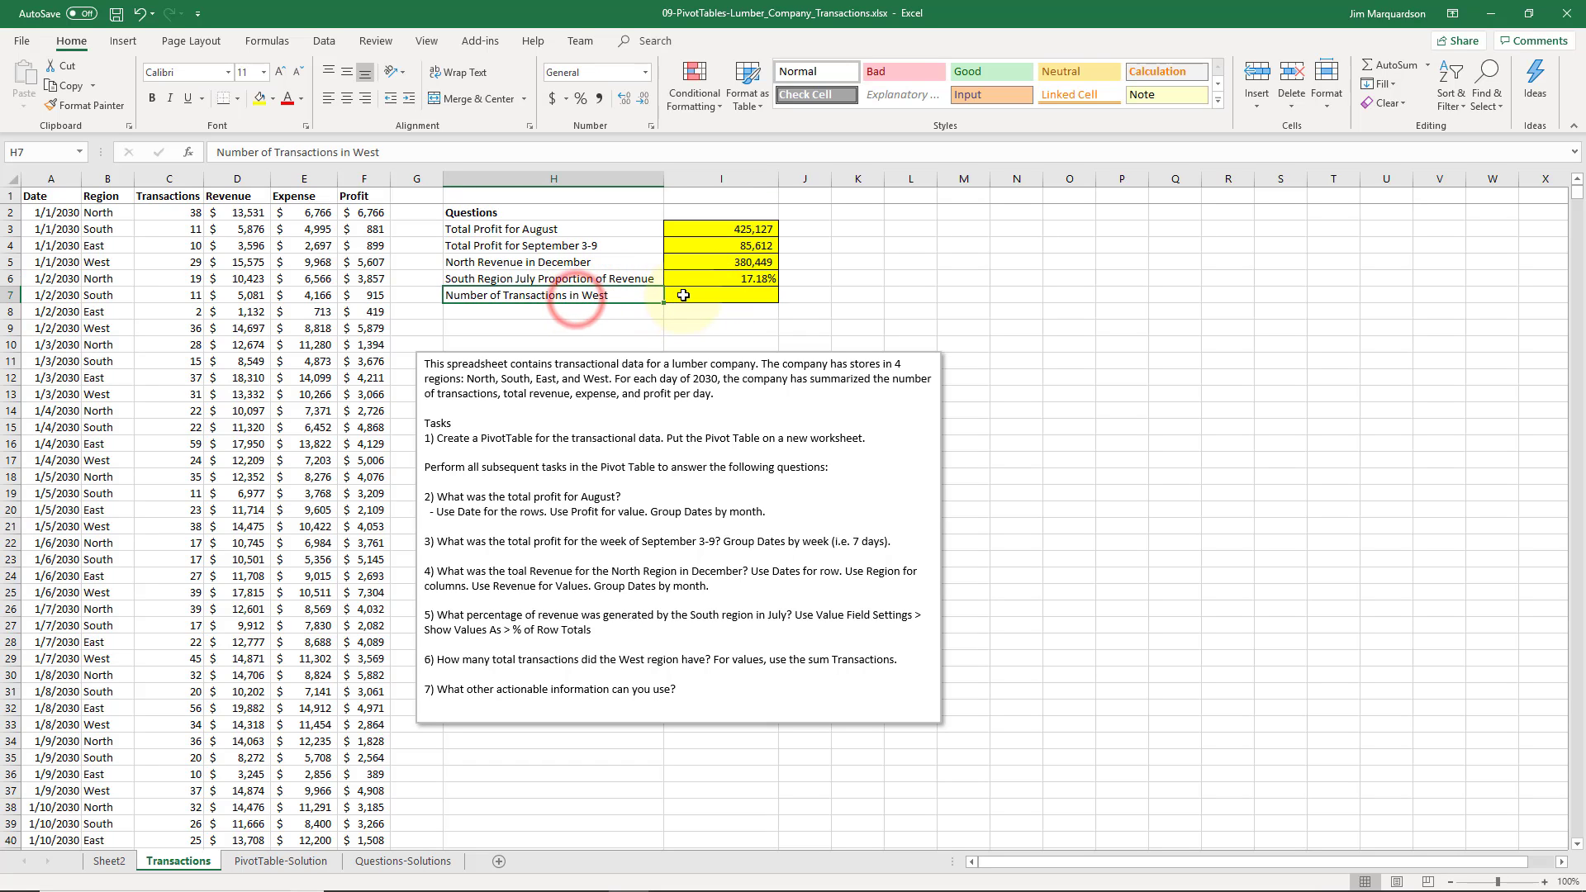
left_click(684, 295)
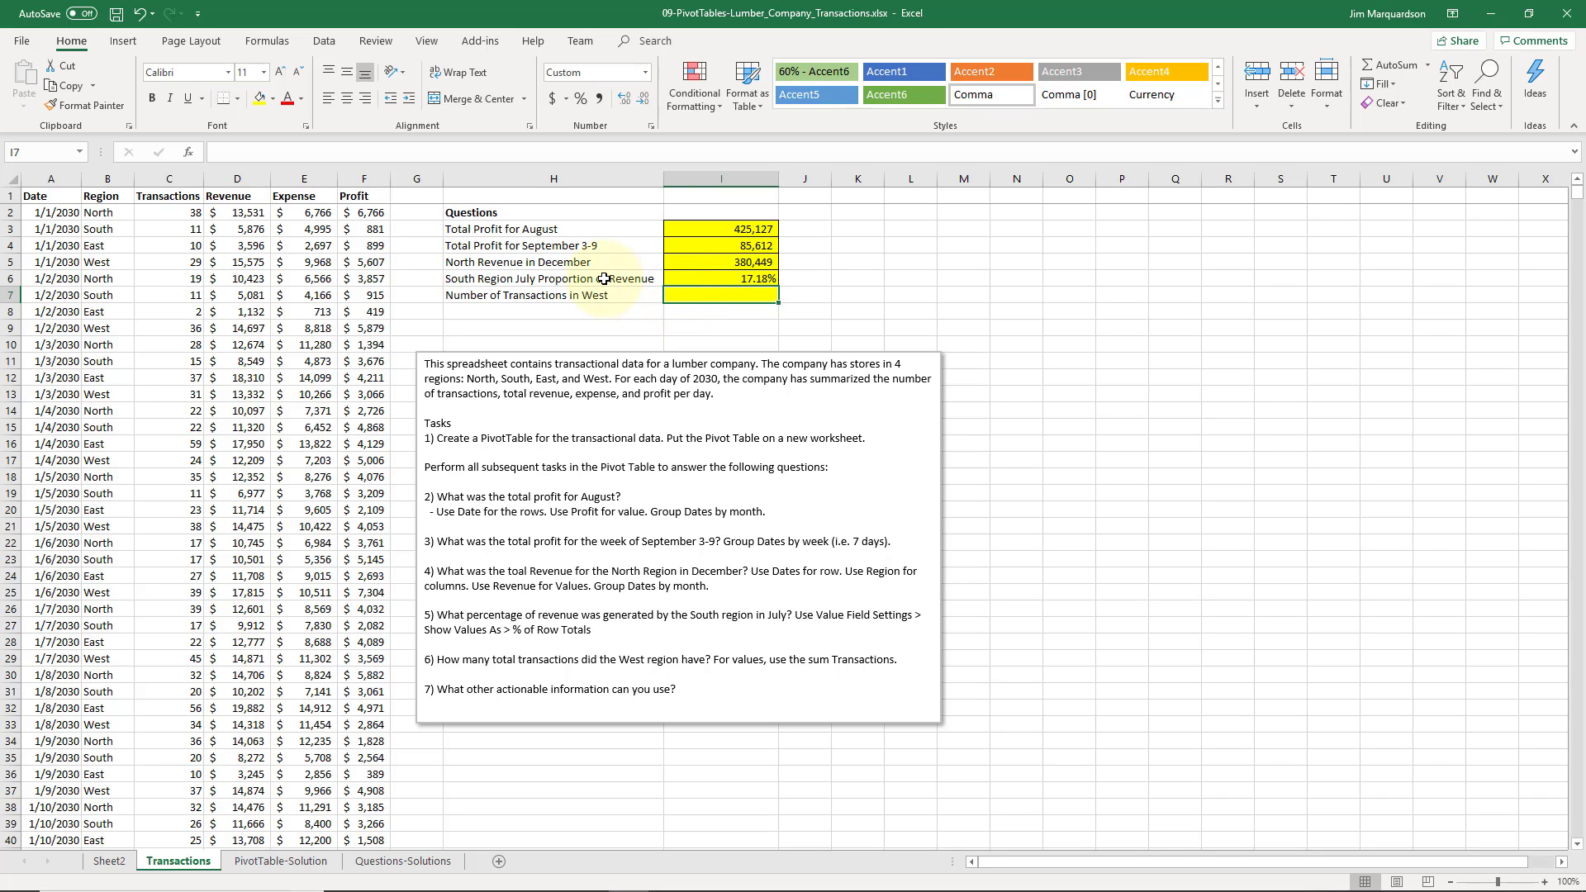
left_click(174, 223)
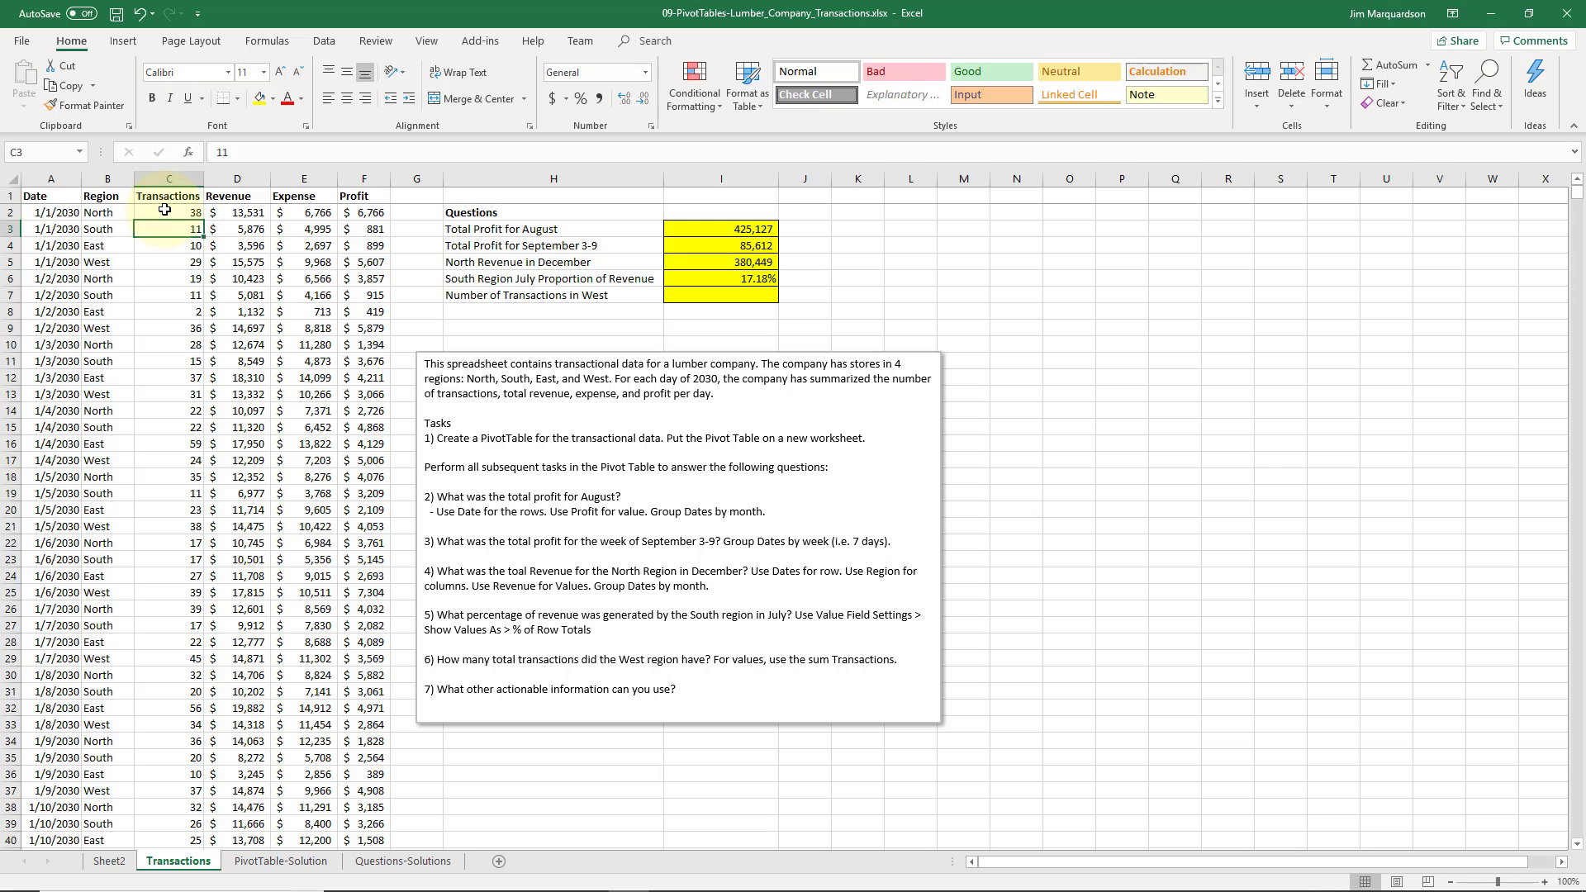
key("Down")
key("Down")
key("Down")
key("Down")
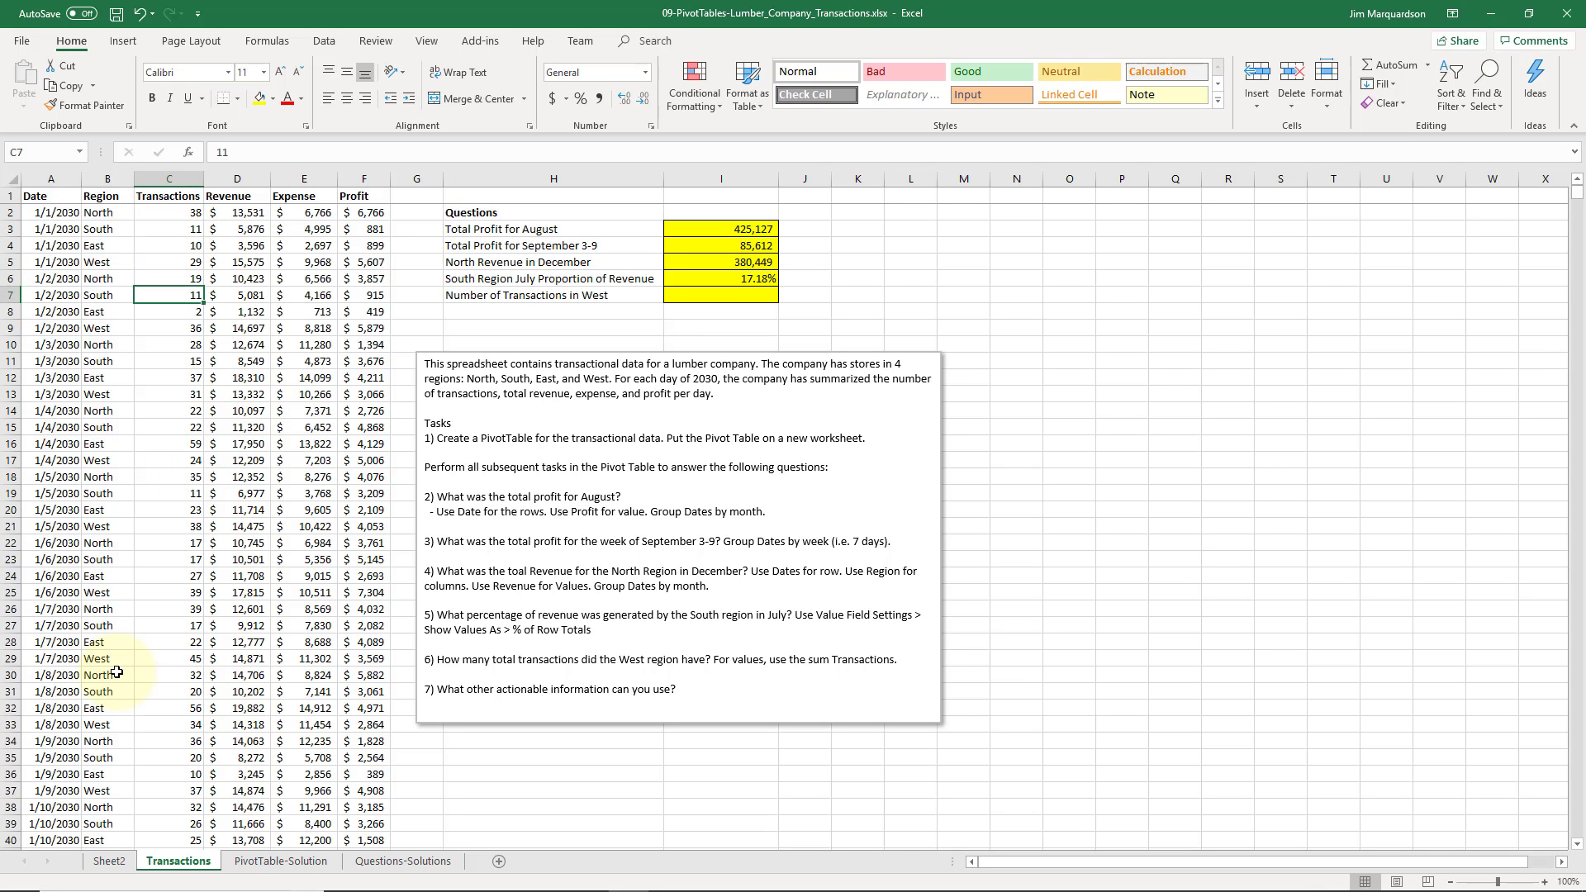
Remove Date from the rows and Sum of Revenue from the values of the PivotTable on Sheet2, keeping Region as columns
left_click(110, 861)
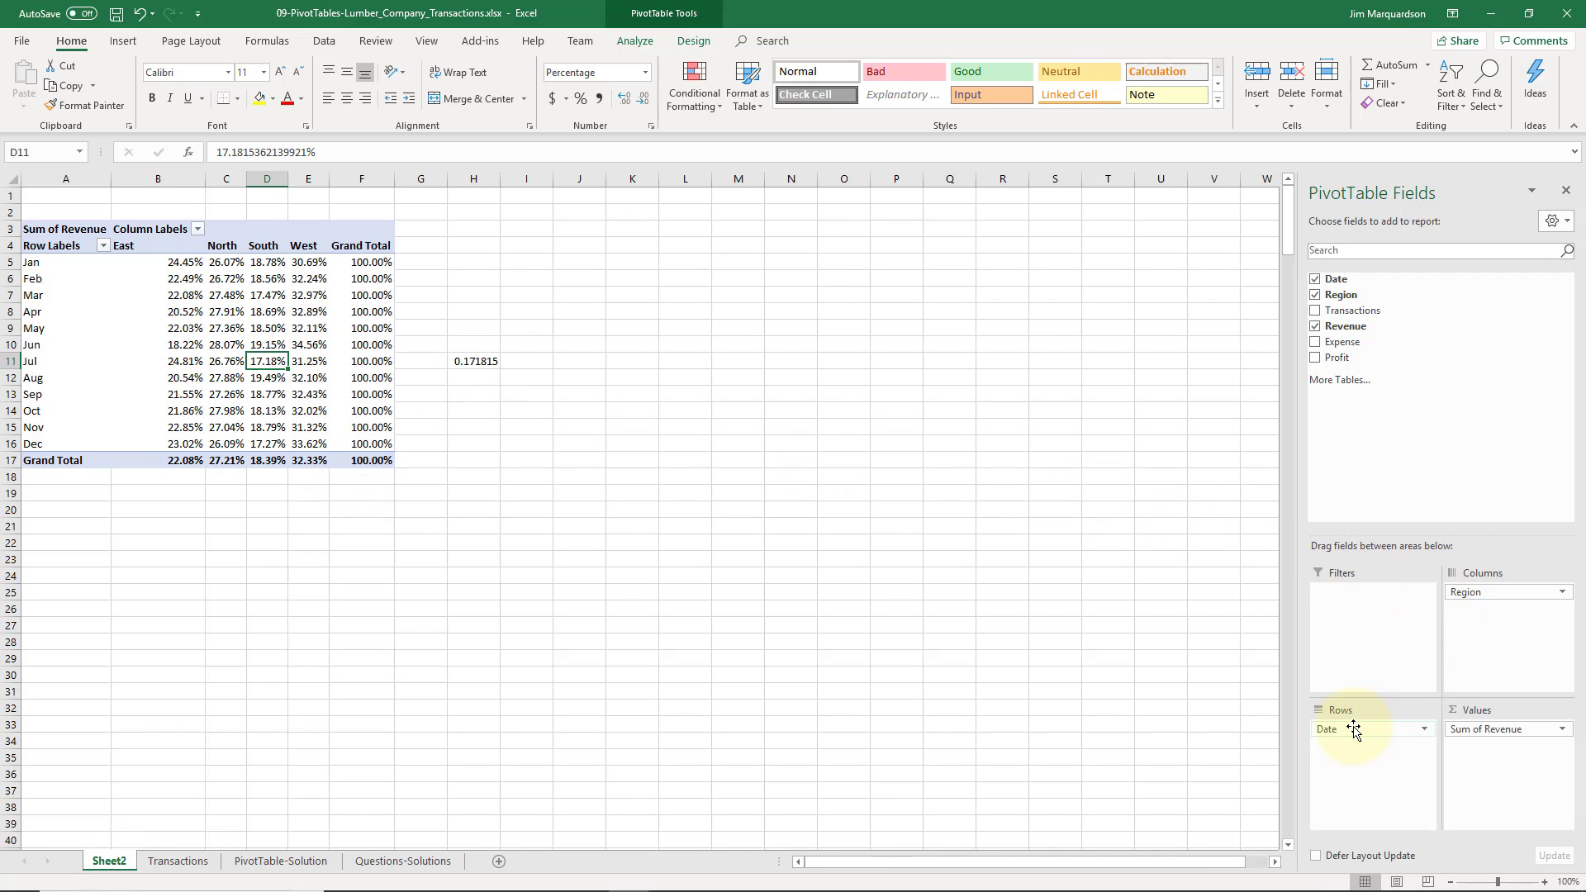
left_click_drag(1353, 730, 1392, 453)
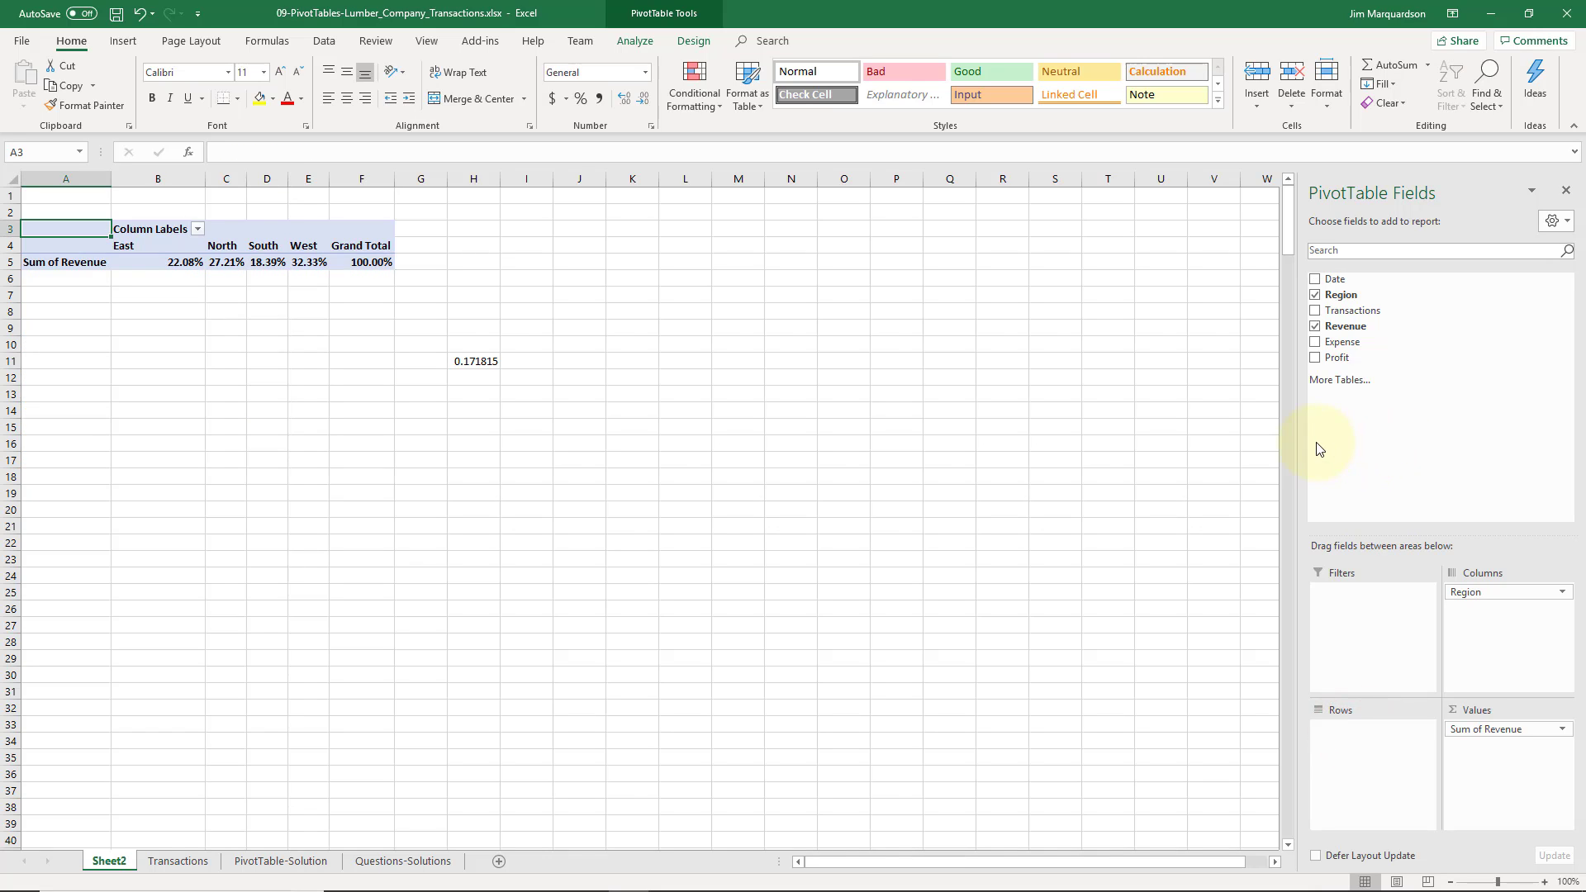
left_click(1557, 728)
left_click(1494, 781)
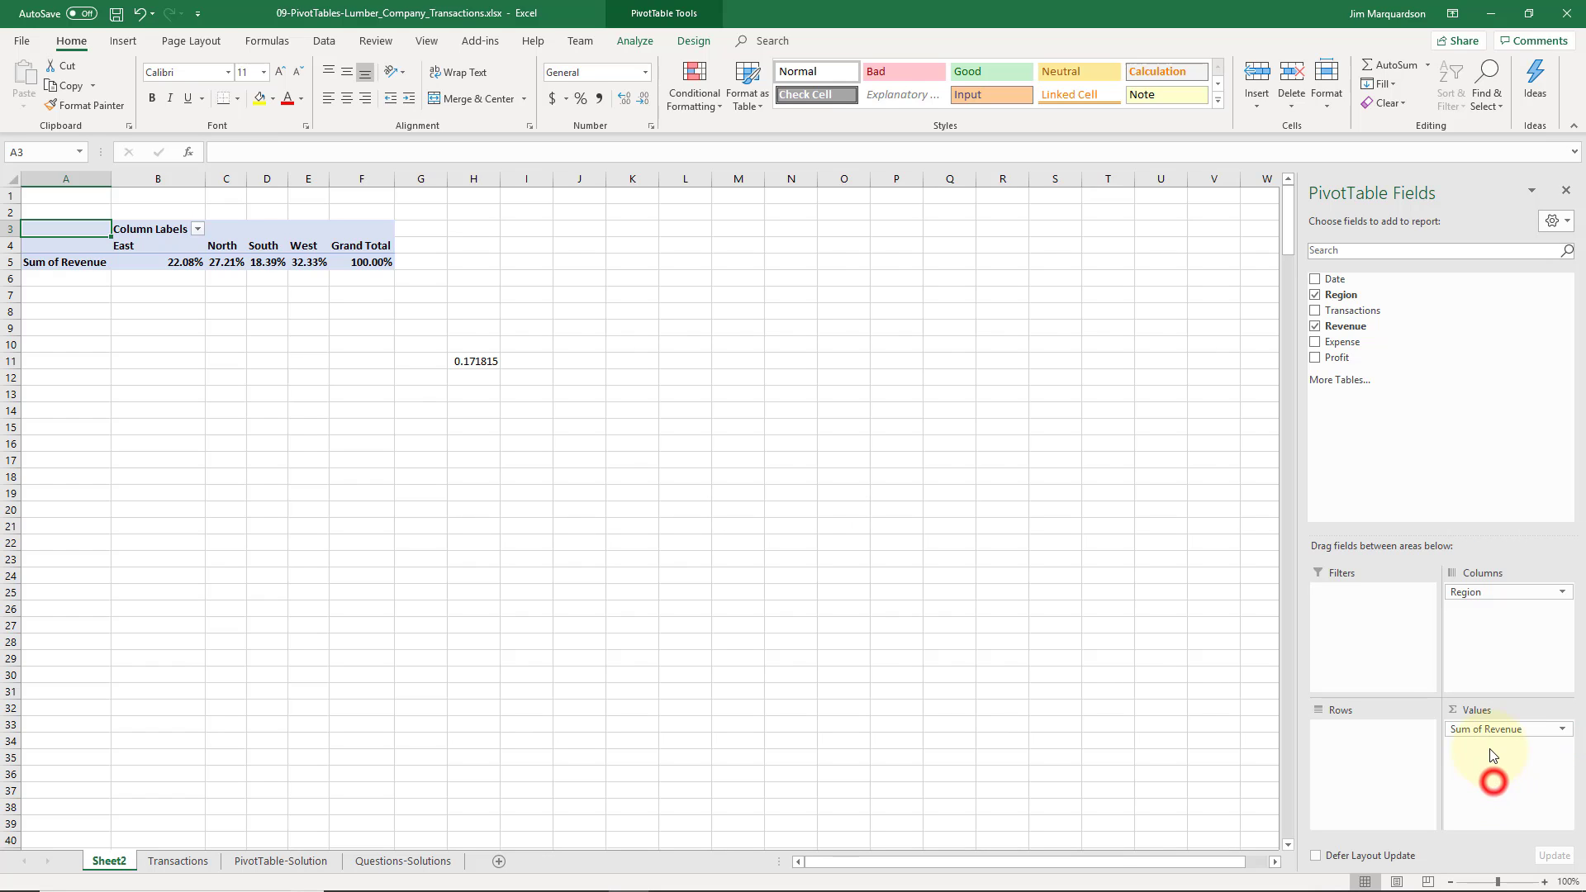
left_click_drag(1487, 730, 1372, 455)
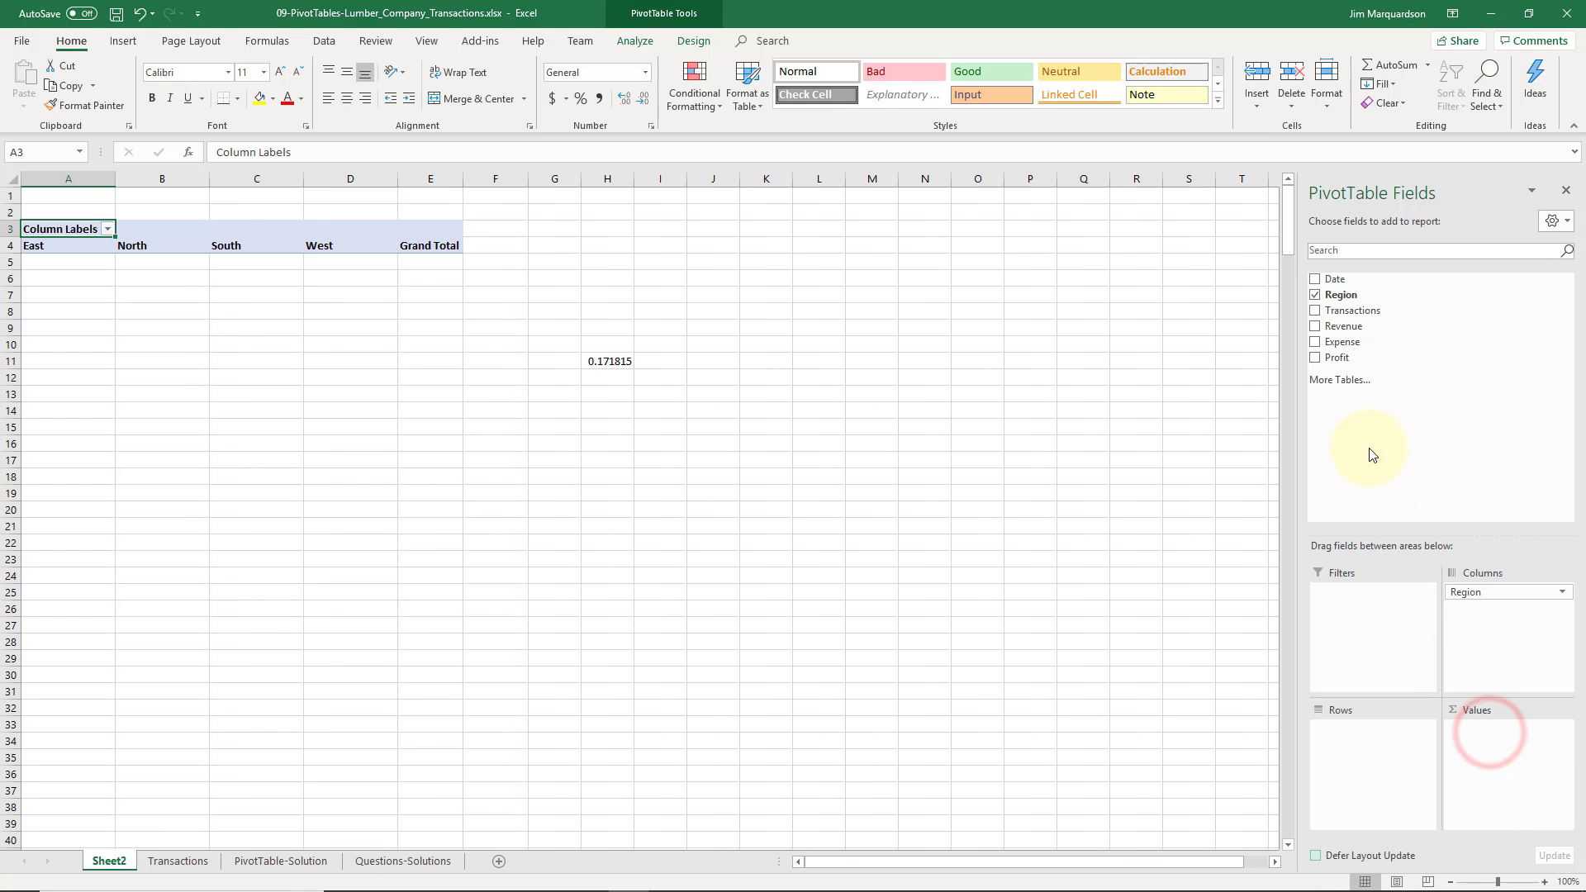
Add Transactions to the PivotTable's values as a sum and clear the stray number in cell H11 of Sheet2
left_click_drag(1364, 311, 1521, 738)
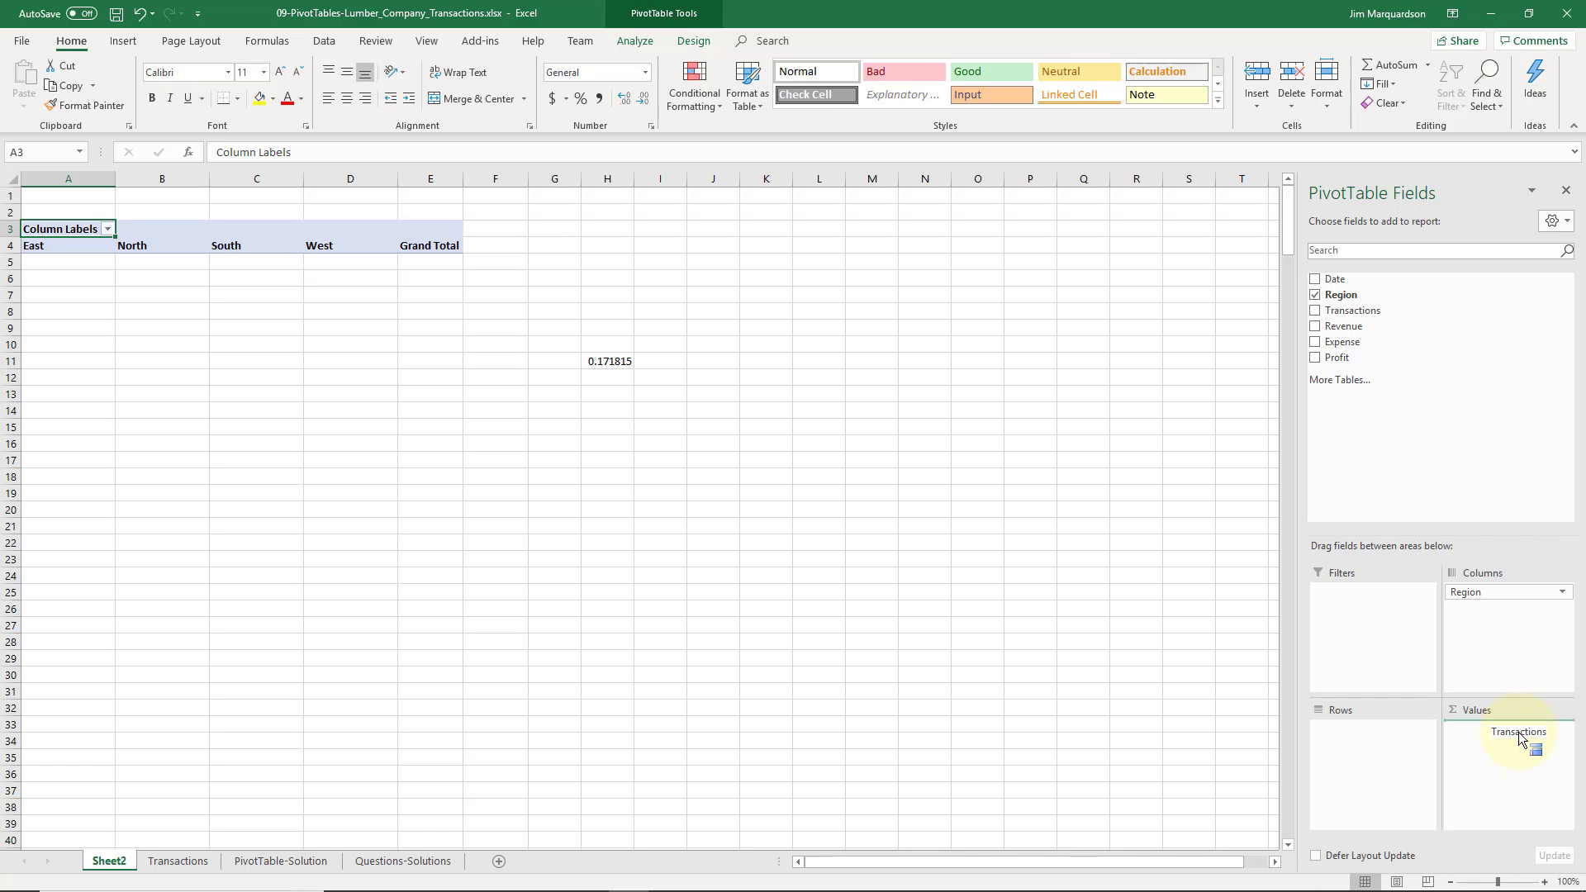
left_click_drag(1519, 734, 1514, 742)
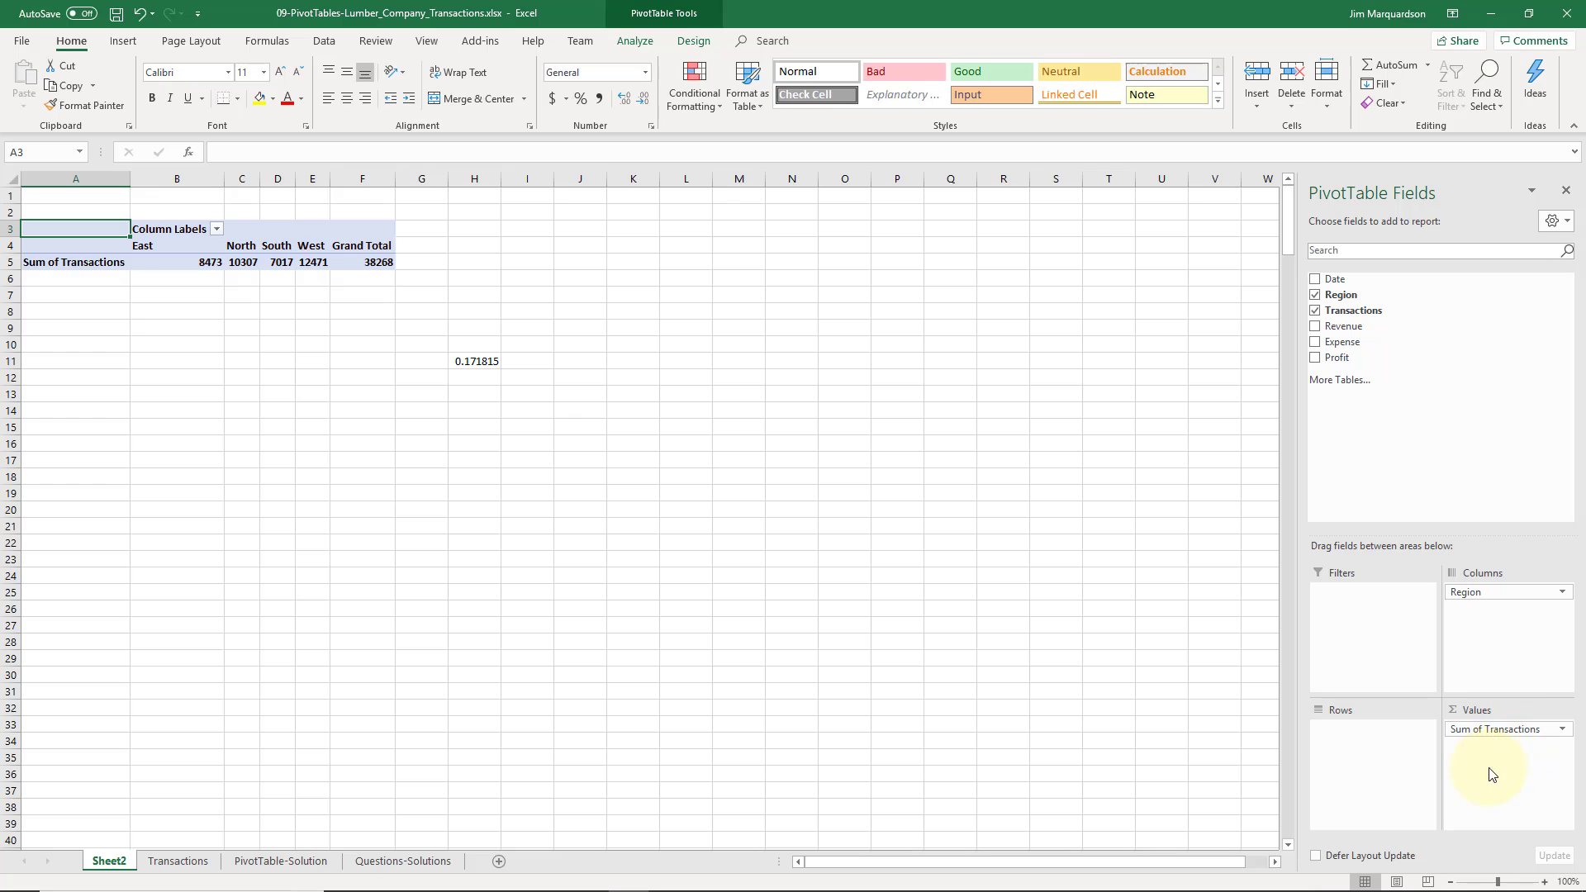
left_click_drag(581, 460, 447, 338)
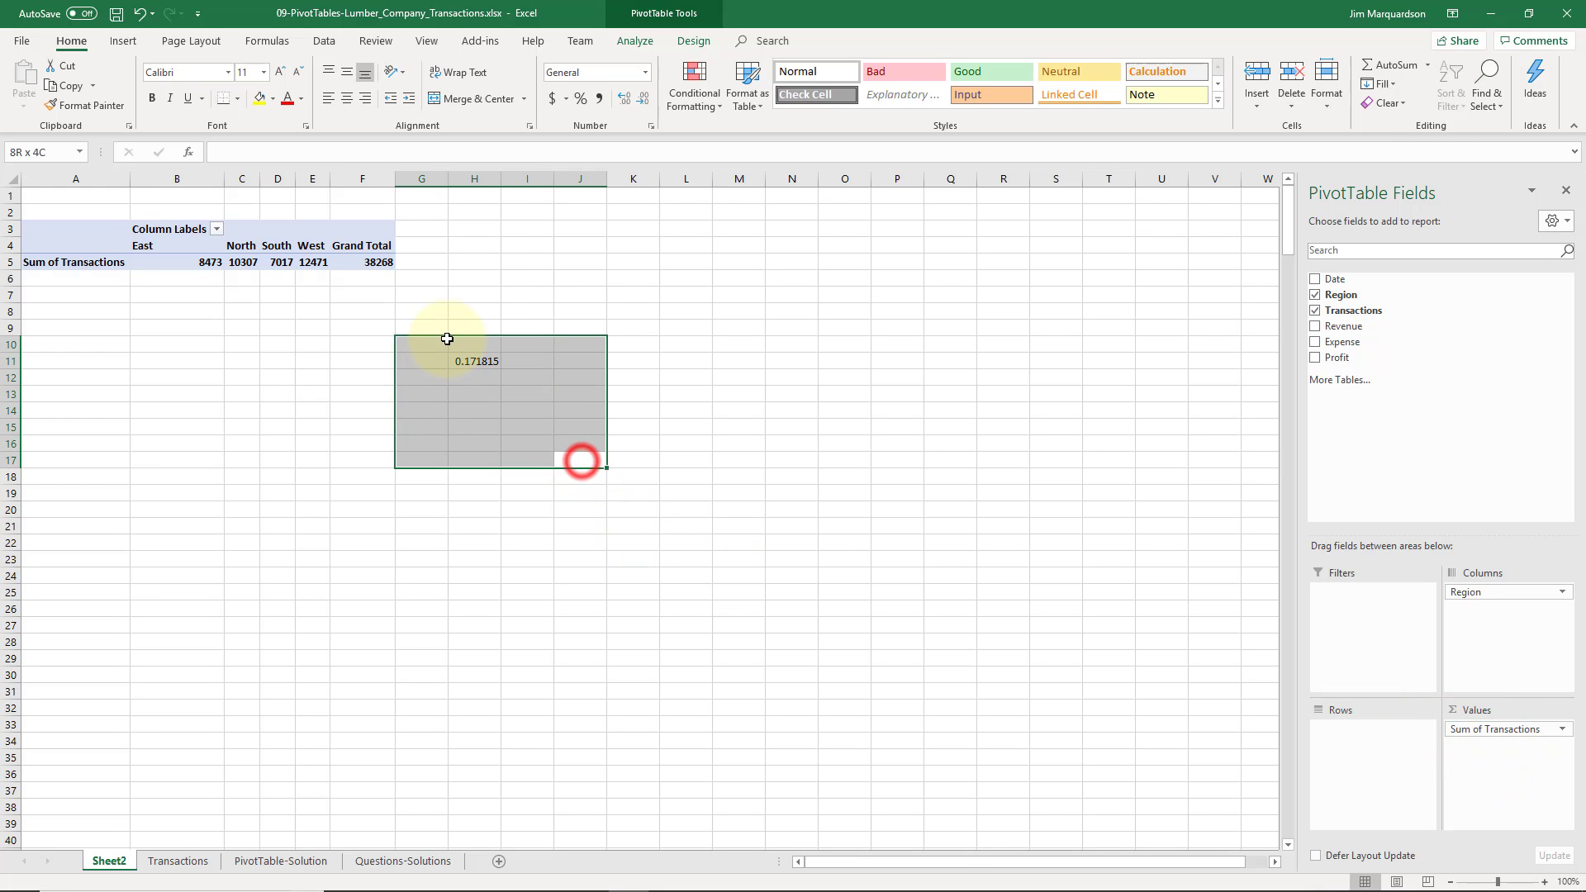
key("Delete")
key("Left")
key("Up")
key("Up")
key("Up")
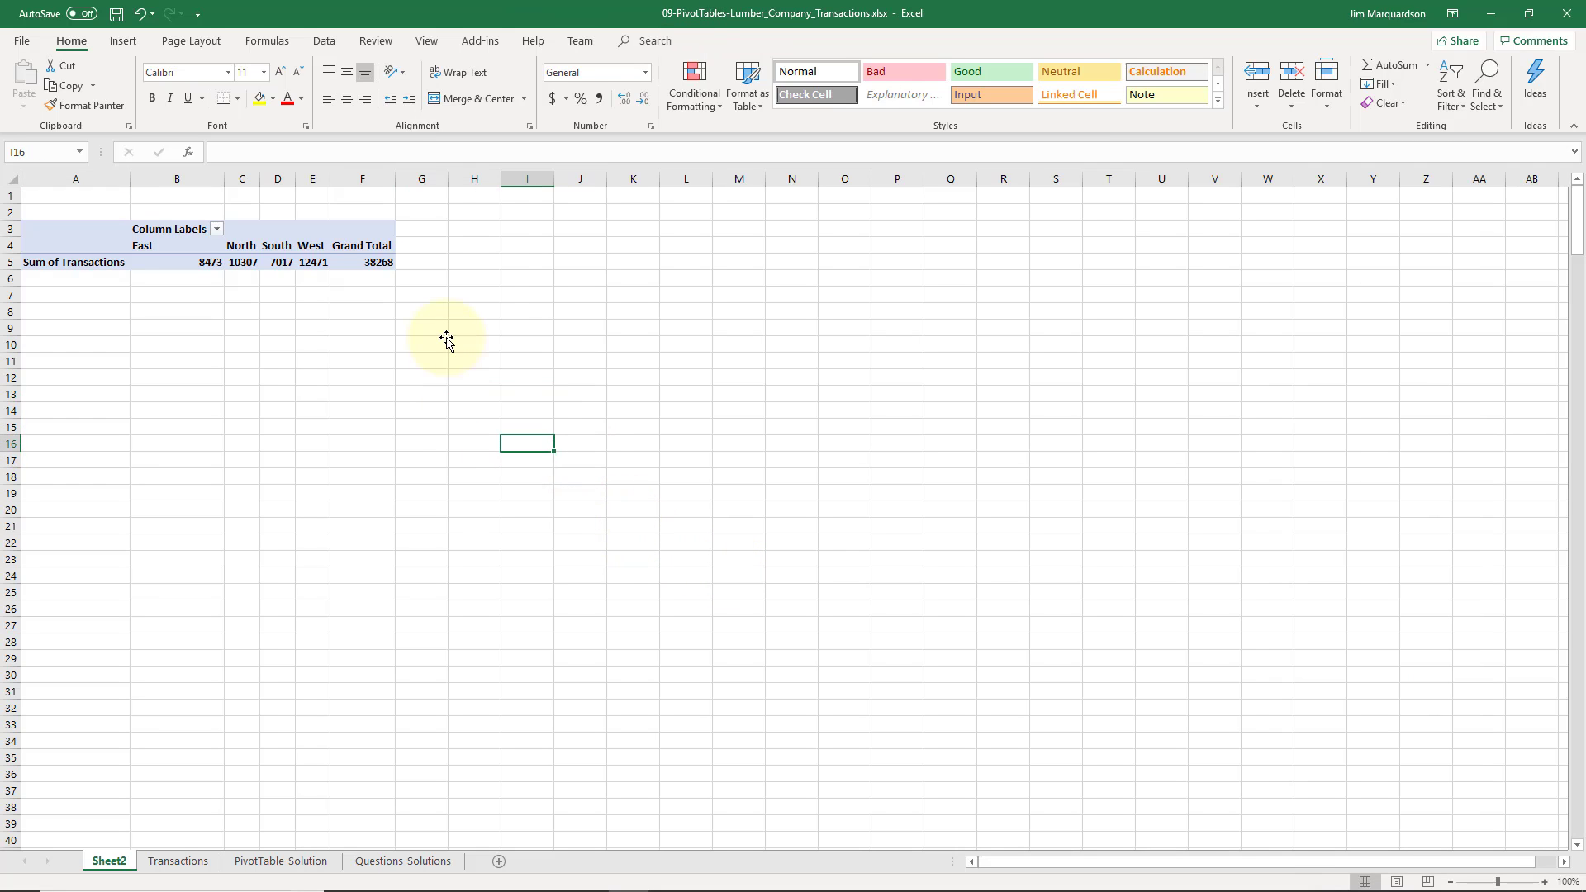
key("Up")
key("Up")
key("Up")
key("Up")
key("Up")
key("Up")
key("Up")
key("Up")
key("Up")
key("Up")
key("Up")
key("Up")
key("Up")
key("Left")
key("Left")
key("Left")
key("Left")
key("Left")
key("Left")
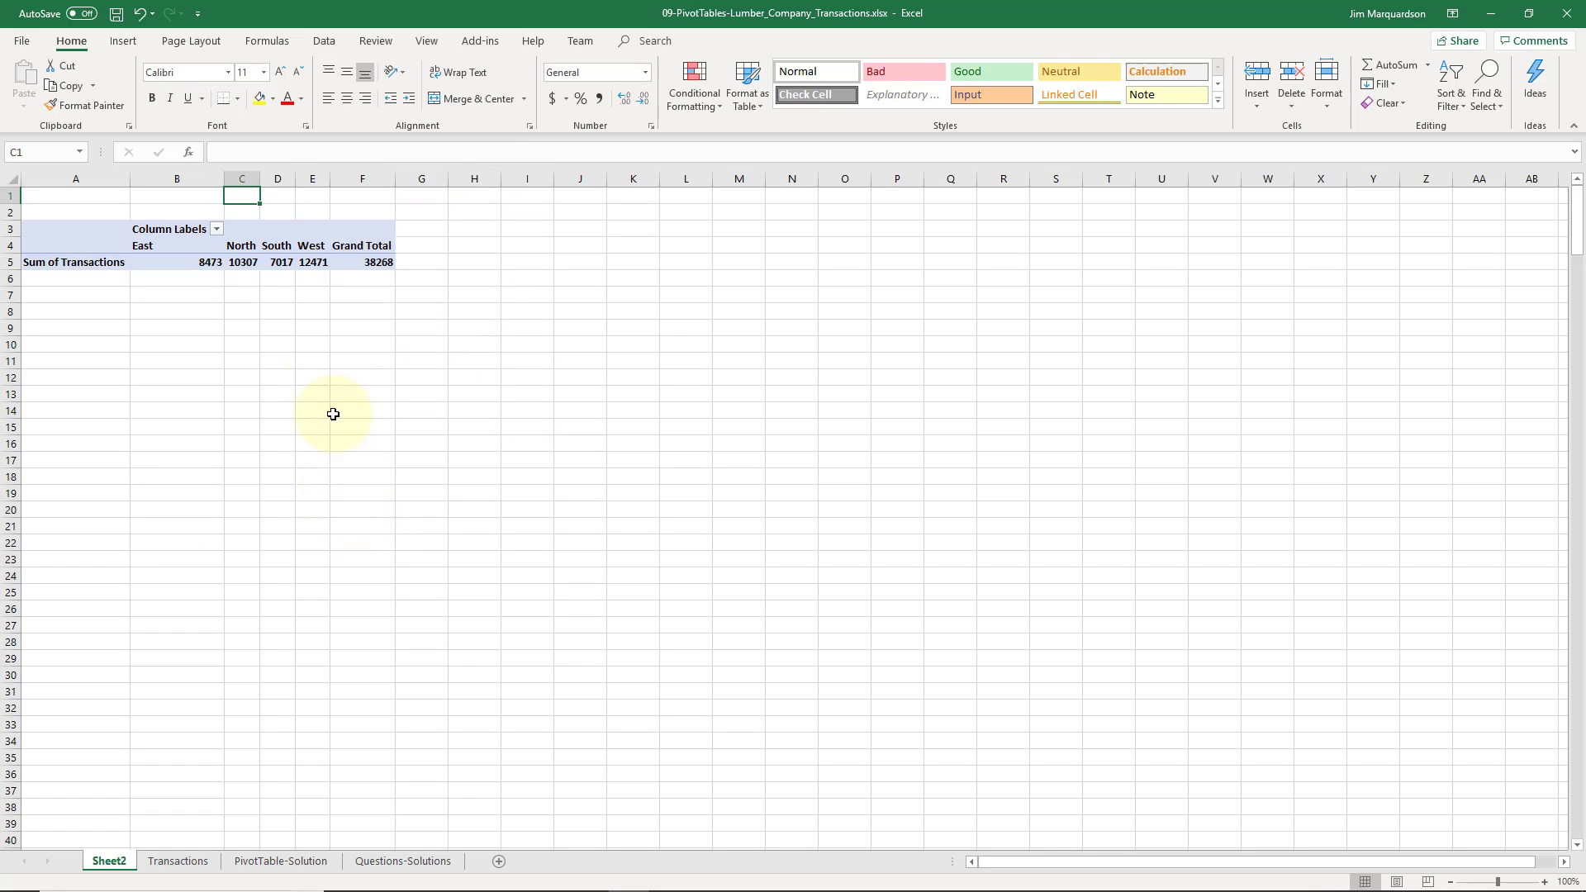
Copy the West region's Sum of Transactions from the PivotTable into cell I7 of the Transactions sheet, pasting values only
left_click_drag(313, 247, 313, 262)
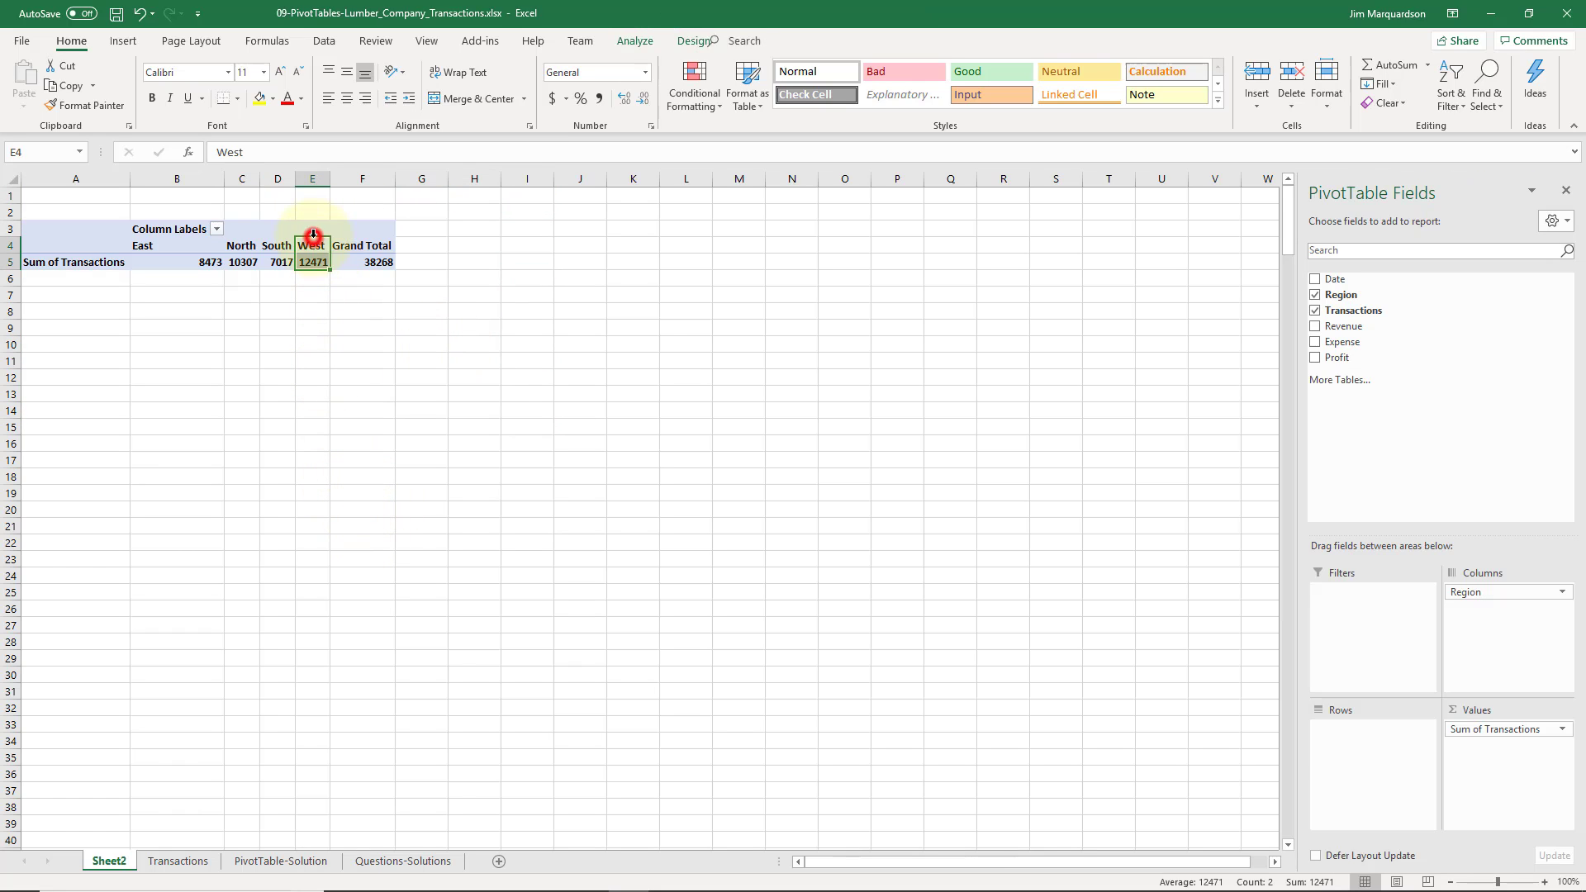
left_click(171, 861)
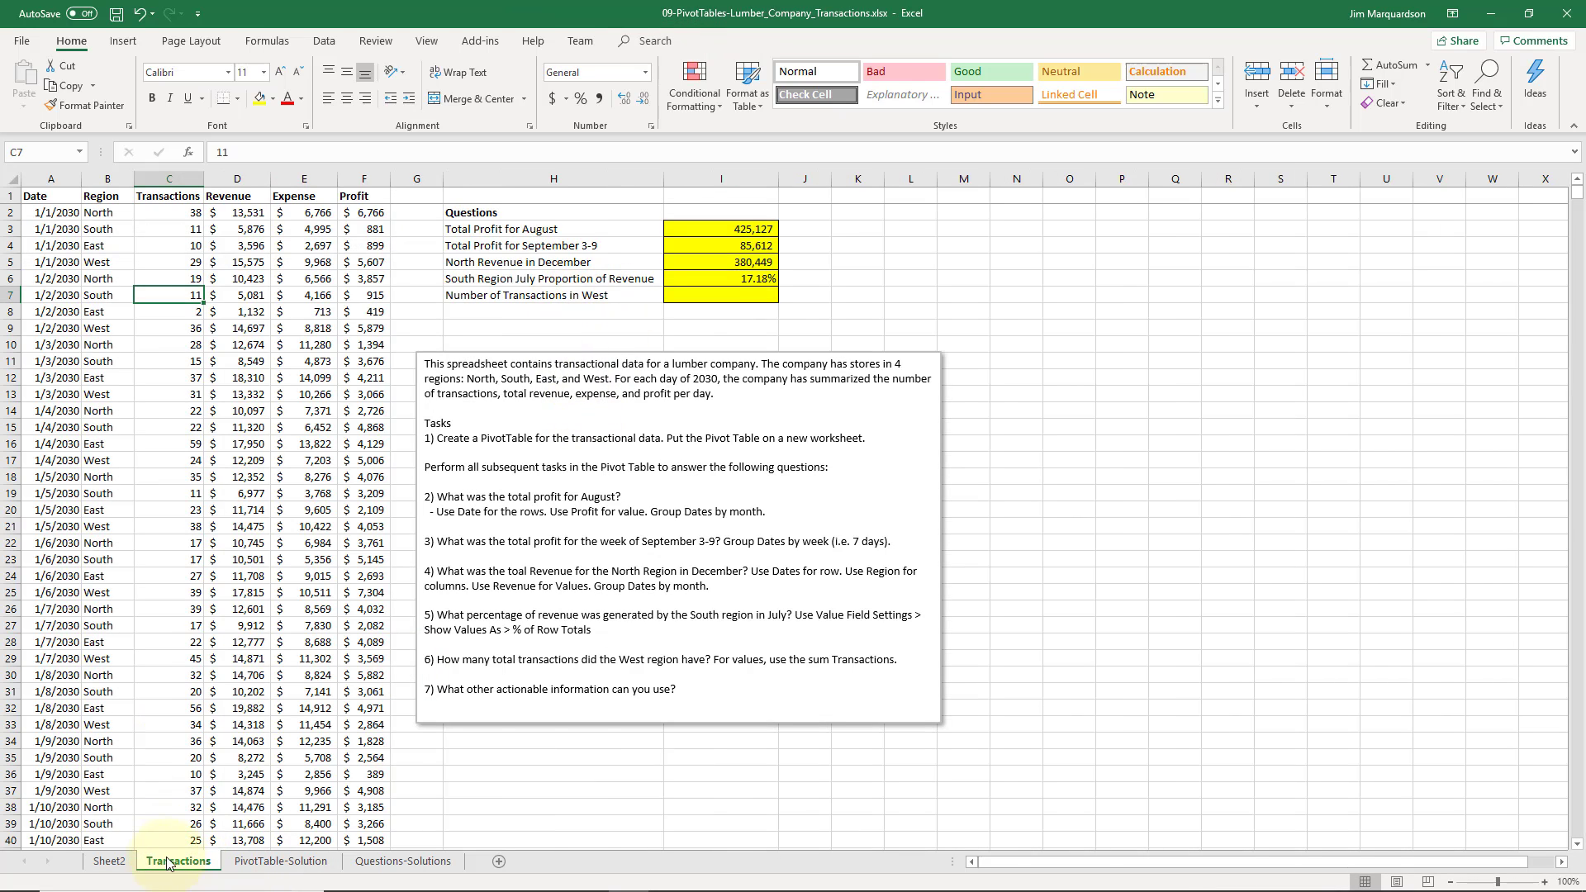
left_click(108, 861)
left_click(324, 262)
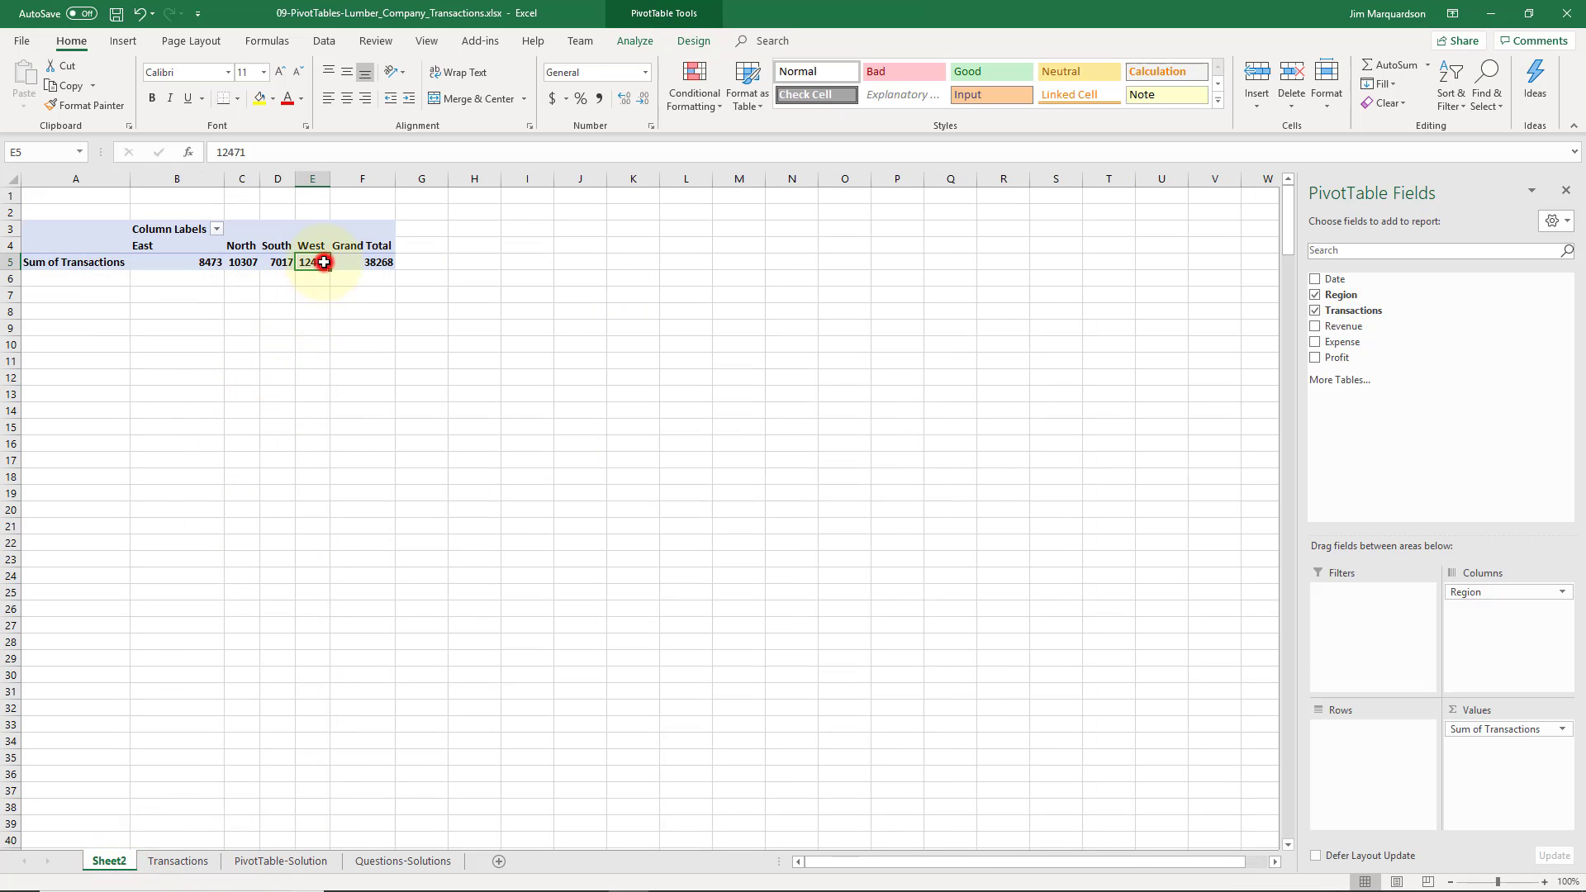
key("ctrl+c")
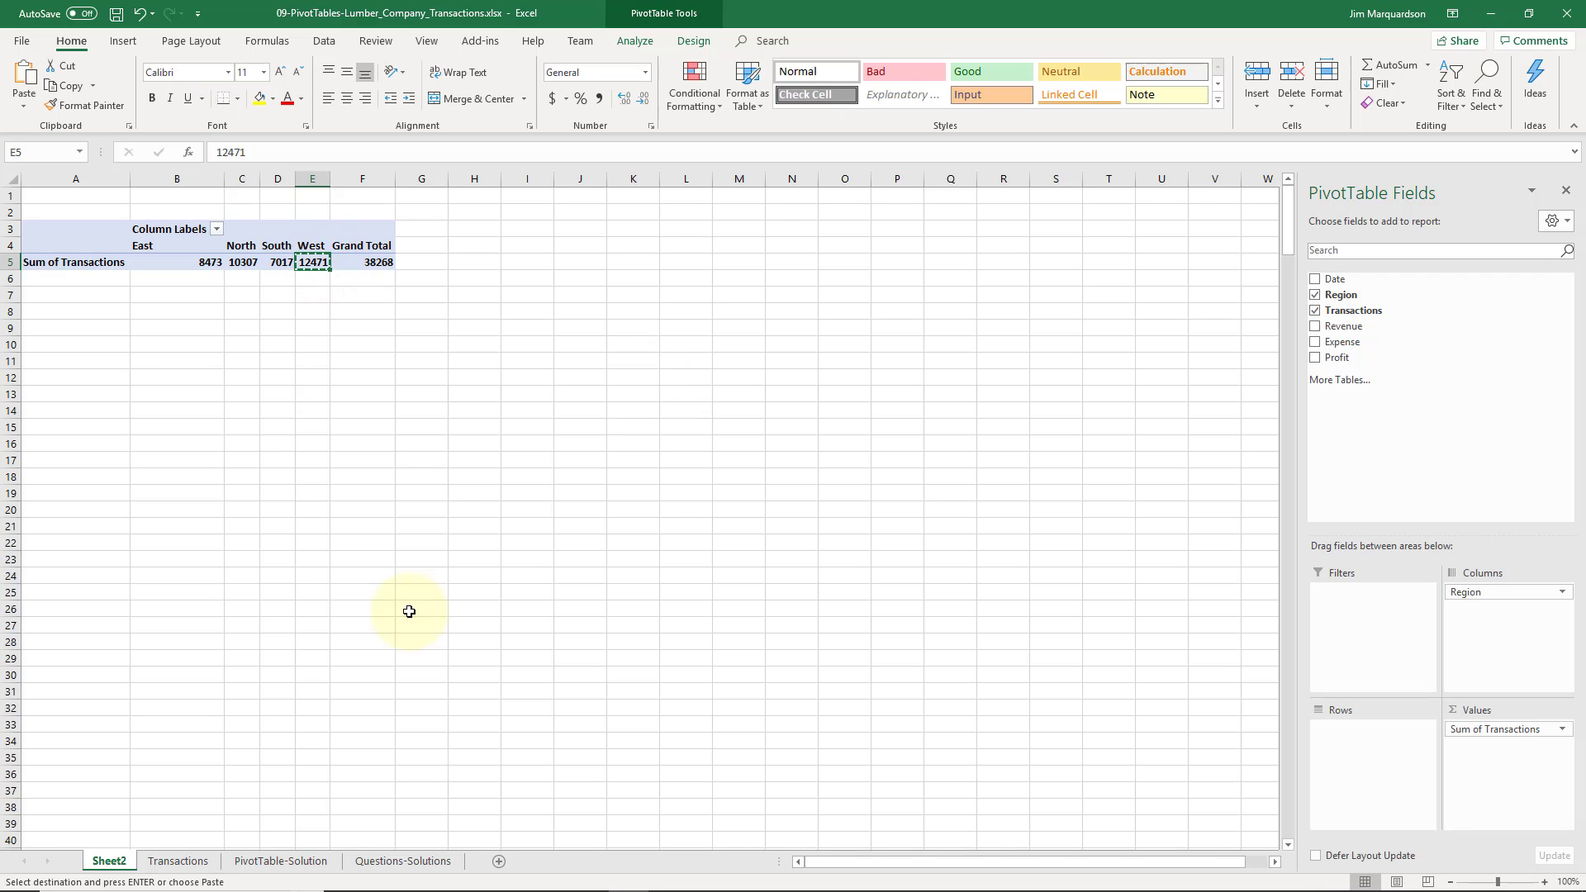
left_click(177, 862)
left_click(683, 300)
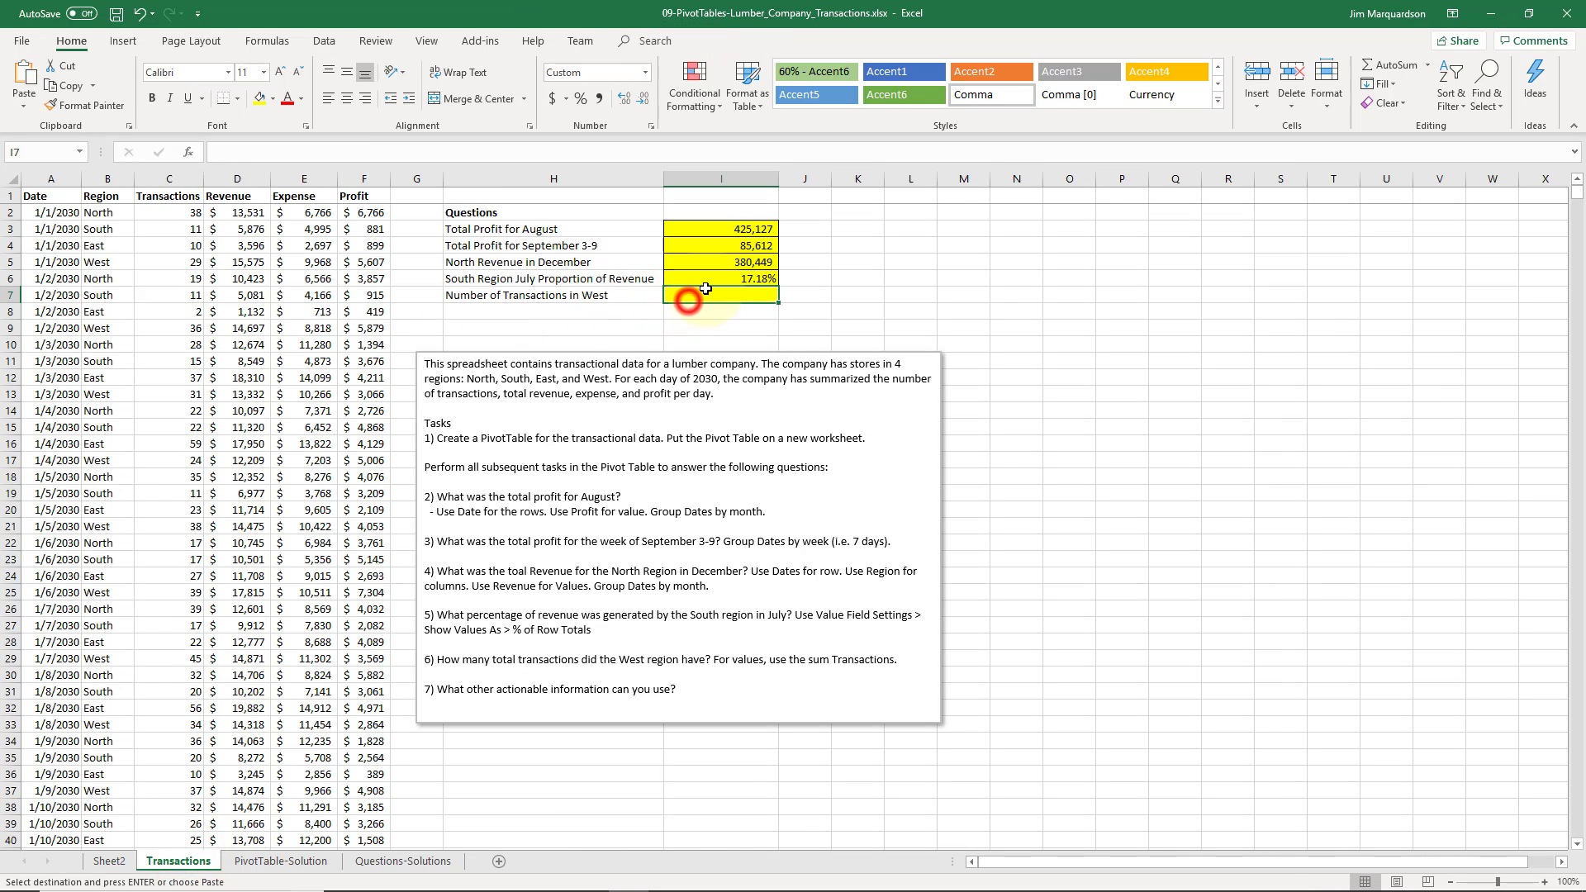
key("ctrl+v")
left_click(806, 318)
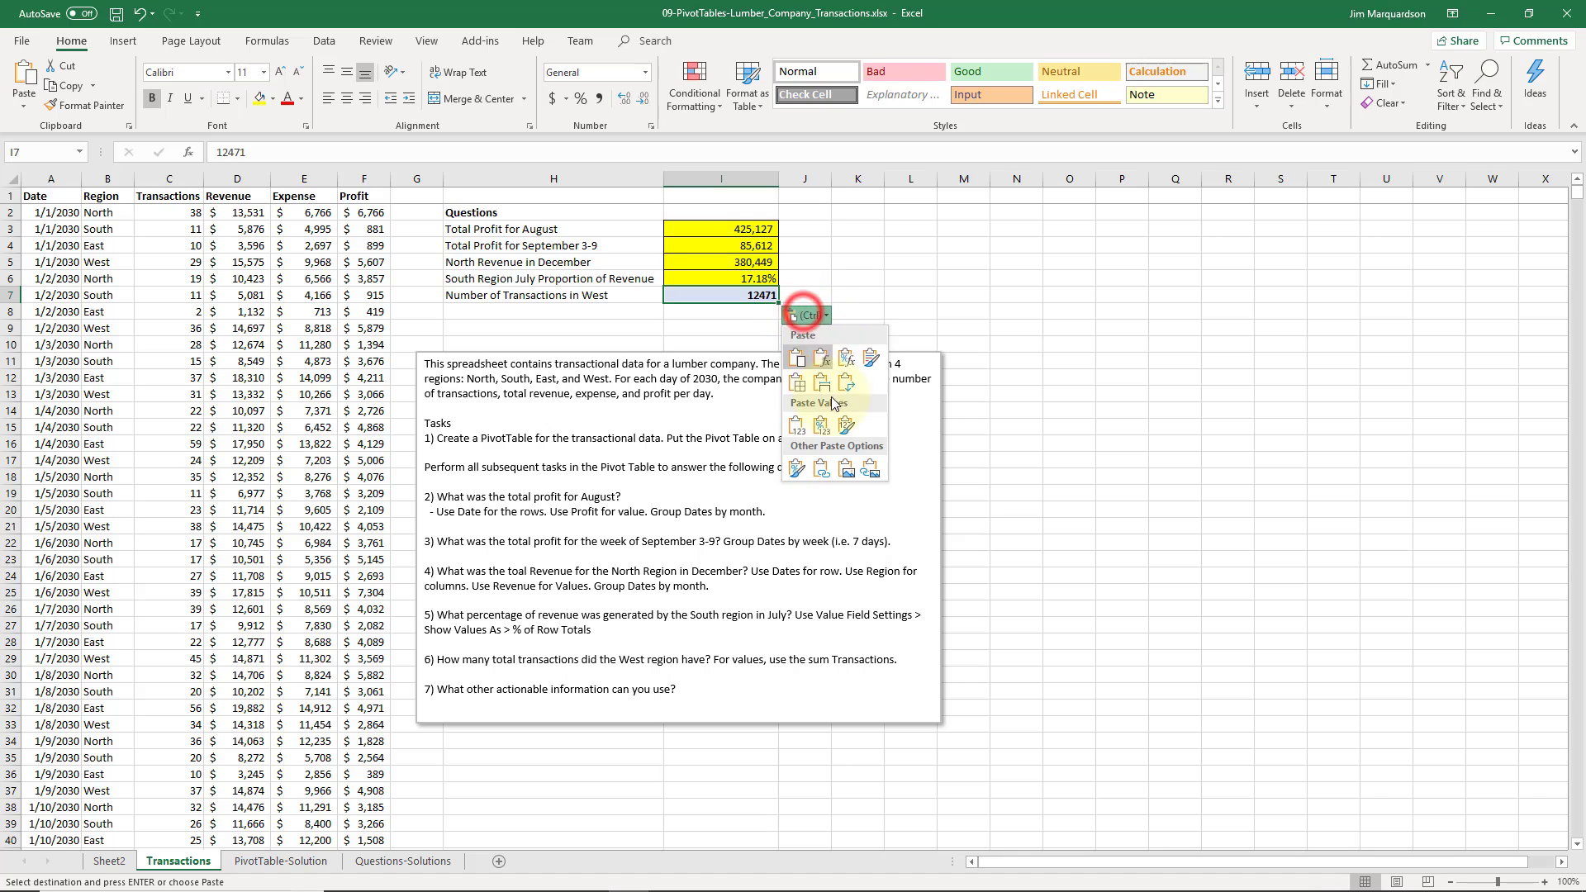
left_click(805, 418)
left_click(843, 326)
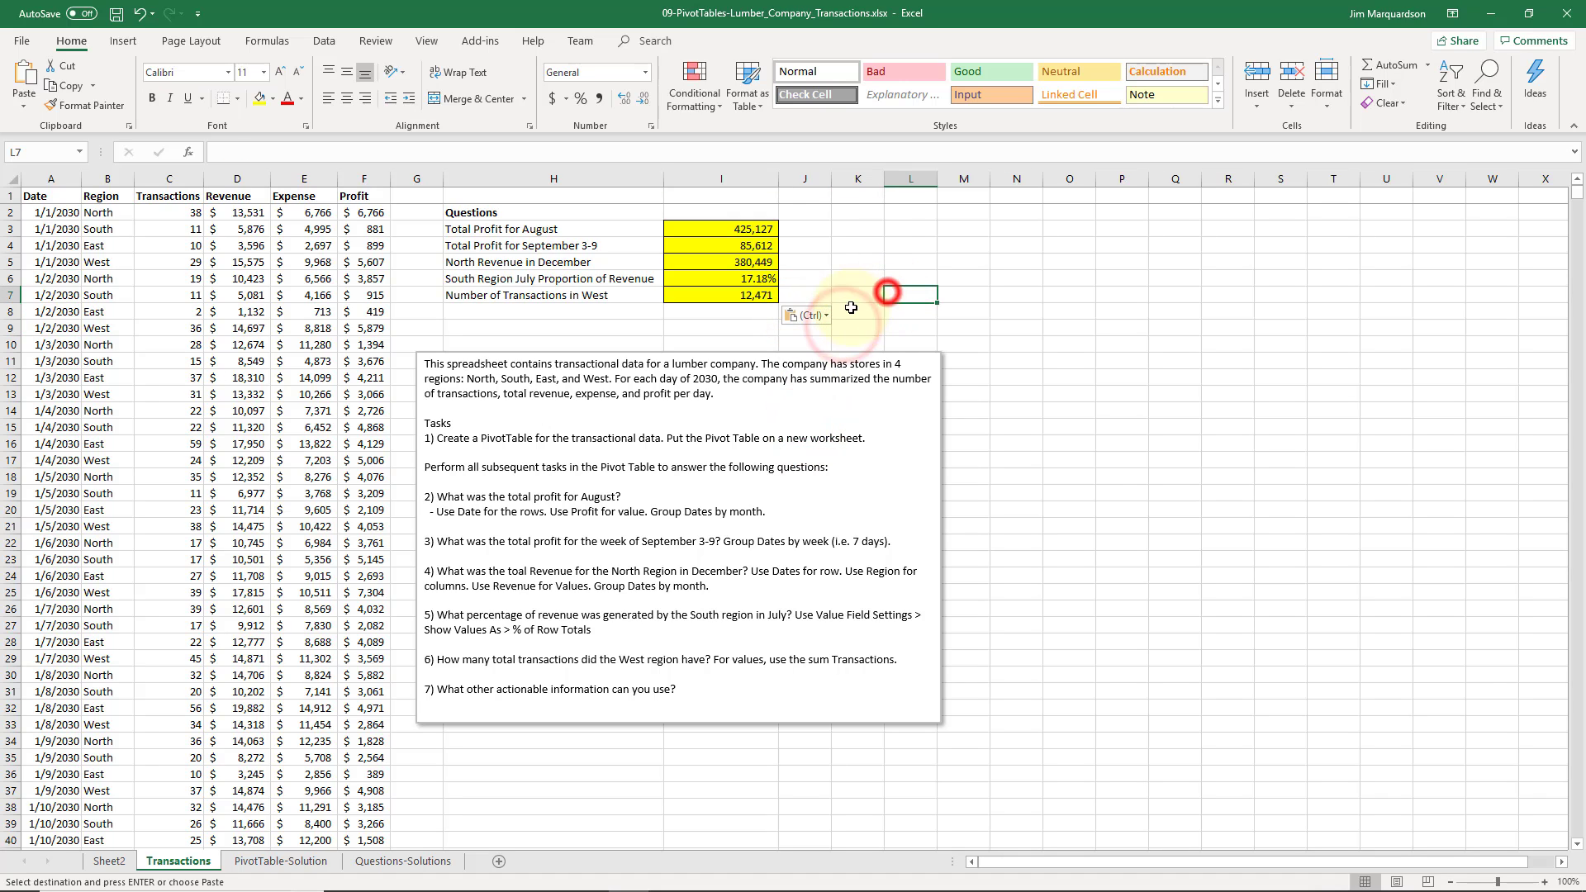
left_click(587, 310)
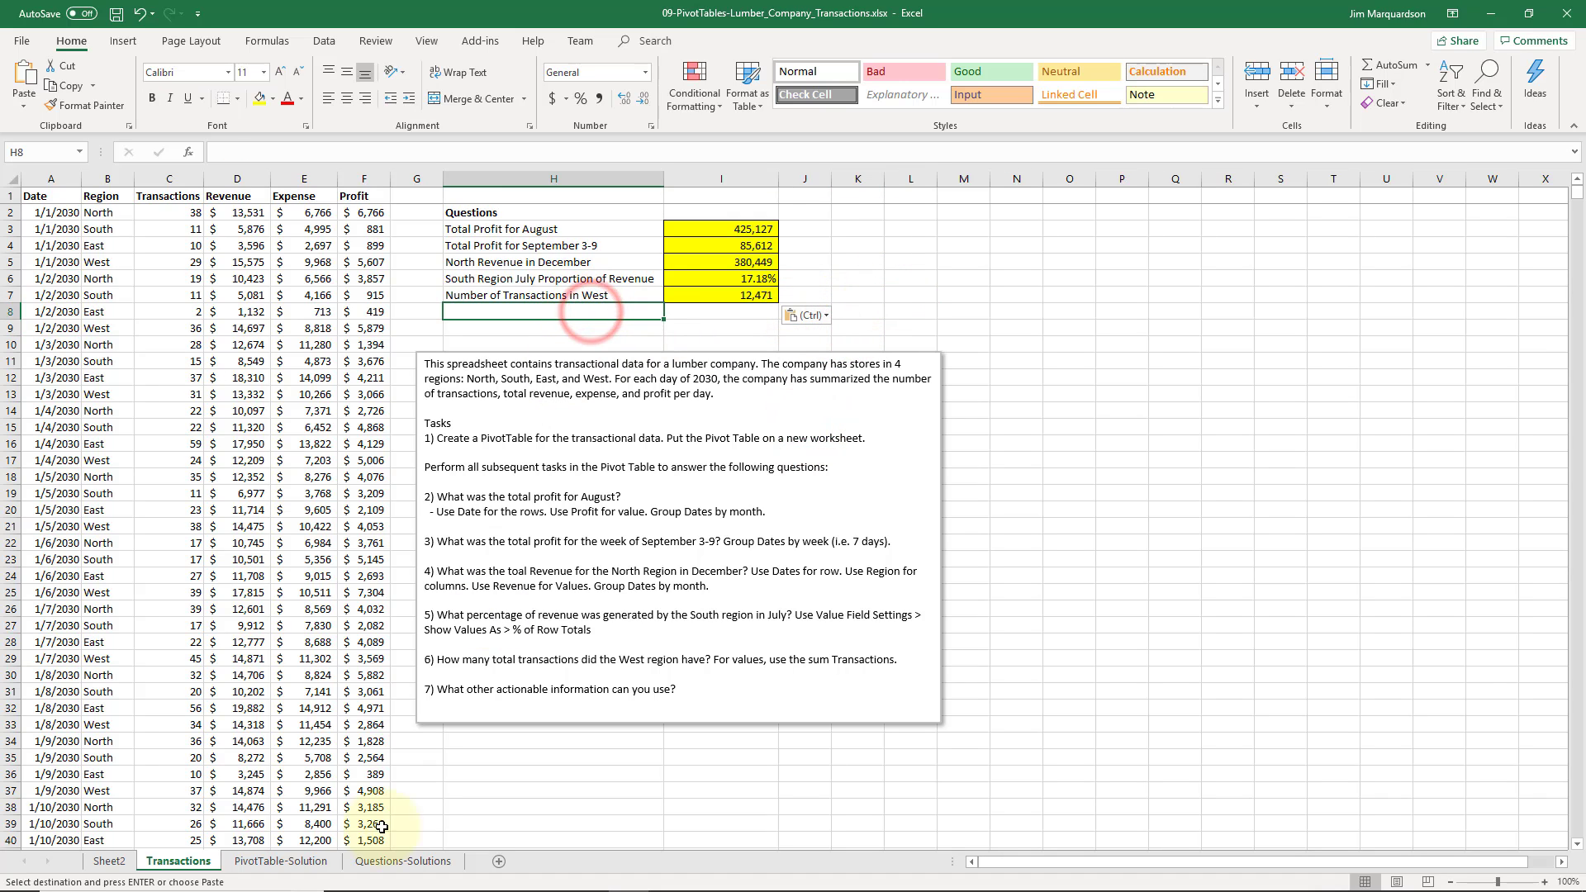
Change the PivotTable's Transactions value field on Sheet2 to summarize by Count
left_click(109, 861)
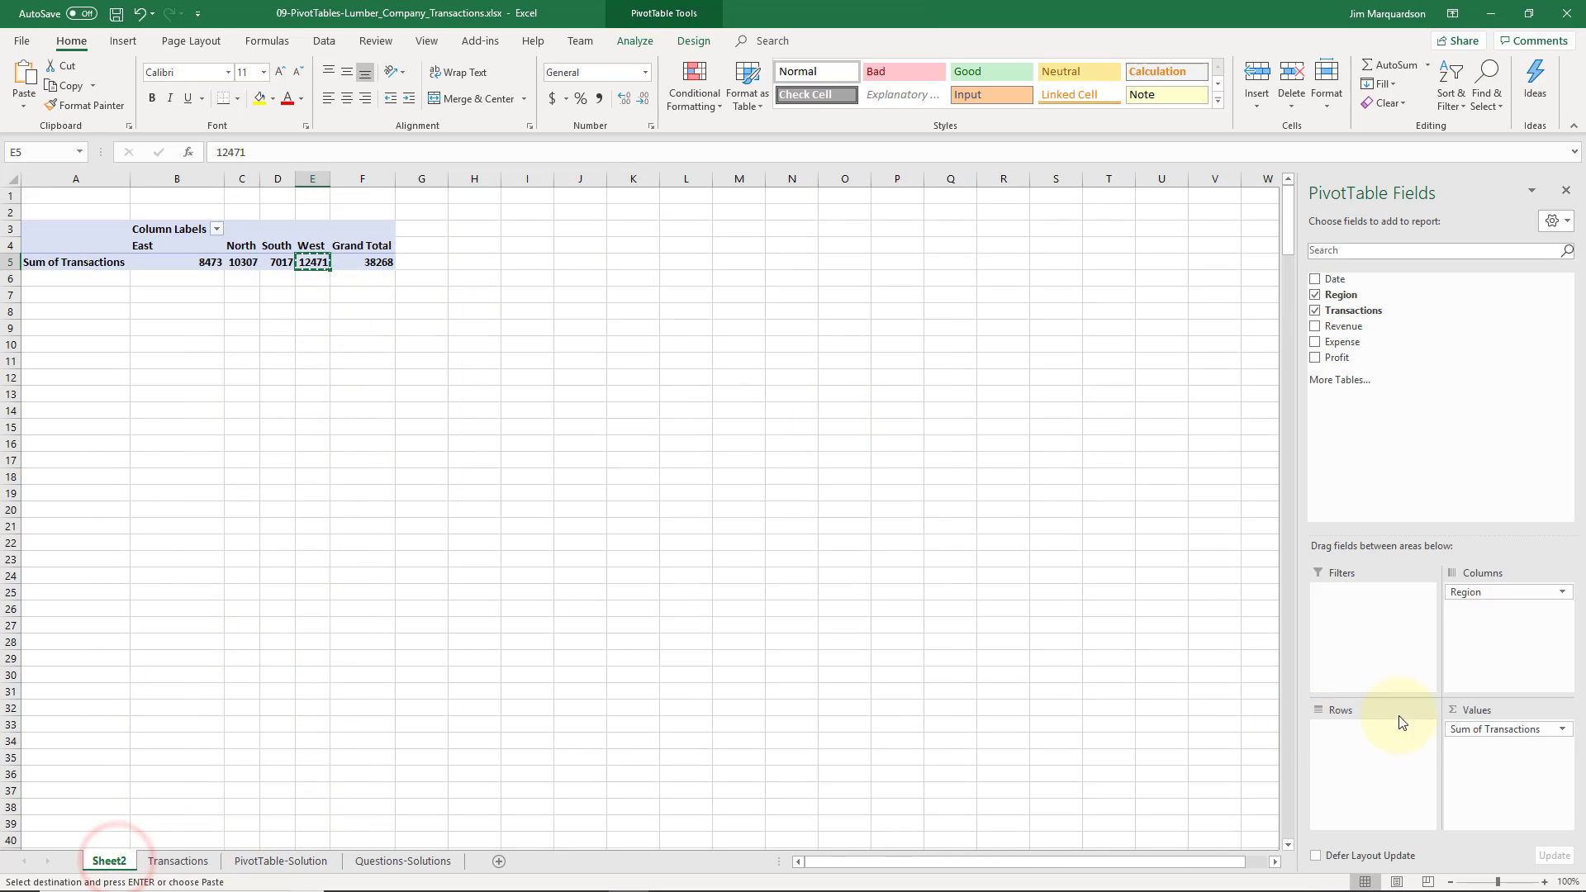
left_click(1495, 731)
left_click(1501, 713)
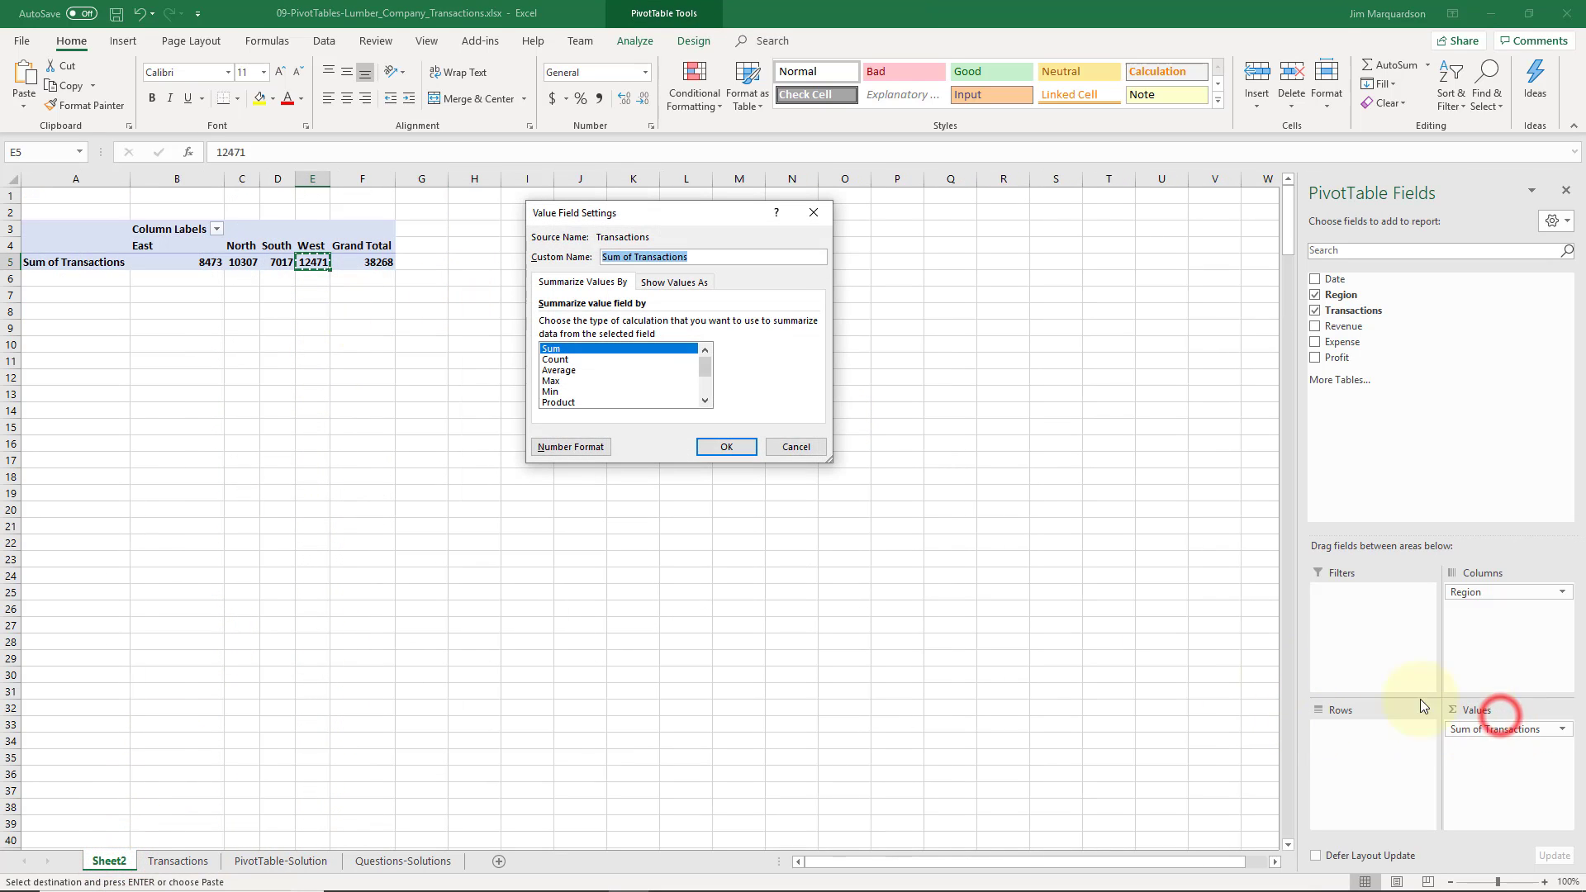
left_click(555, 360)
left_click(723, 447)
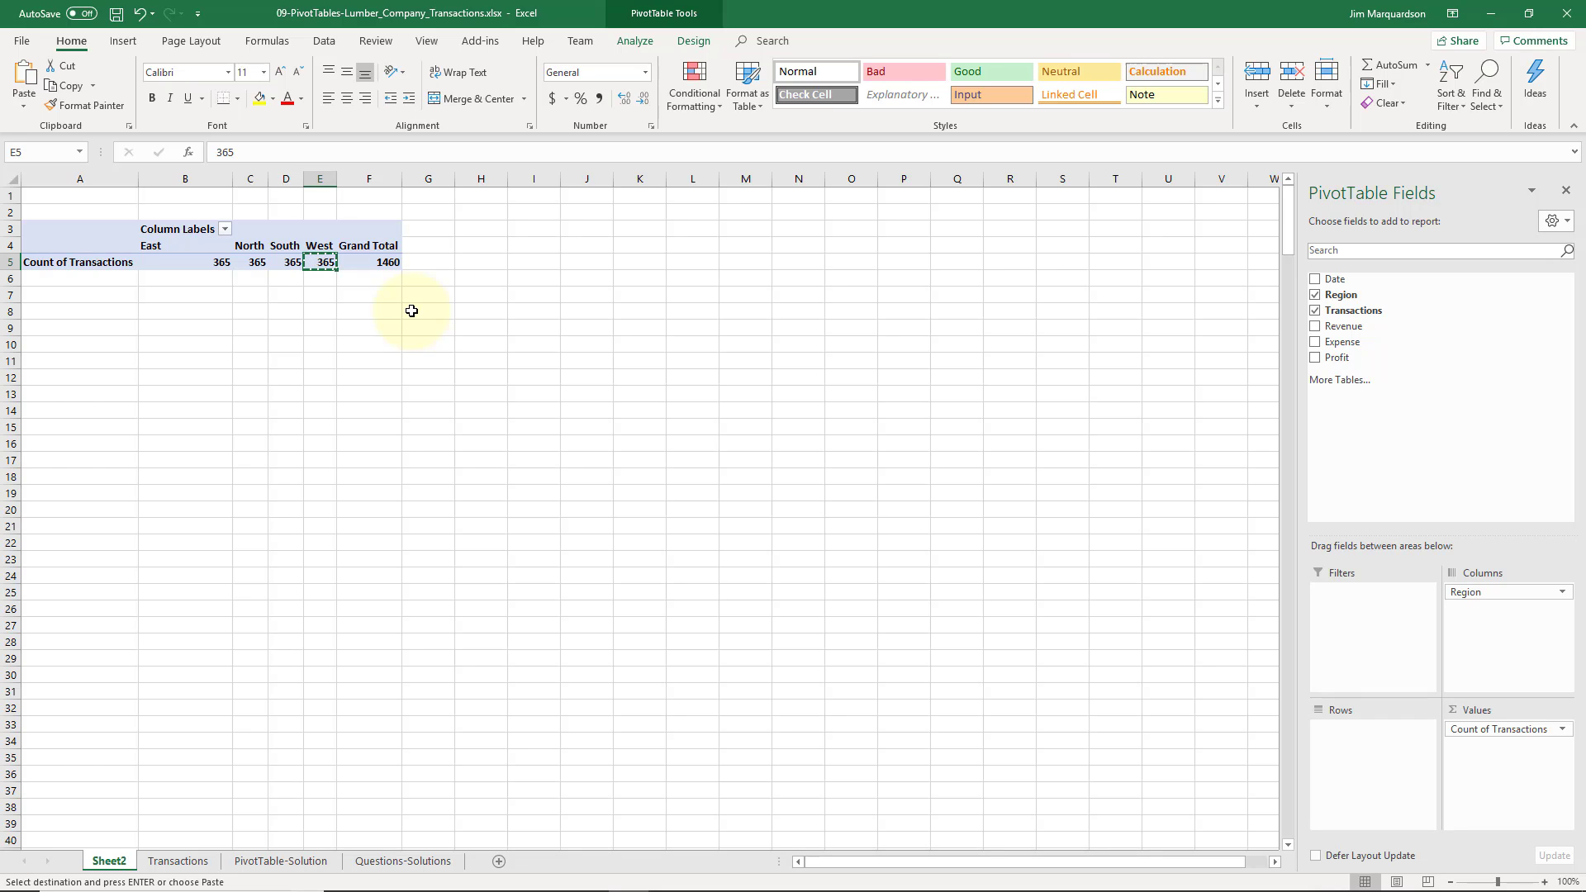
Examine the West region's daily transaction figures for January 1 to 3 on the Transactions sheet
left_click(178, 861)
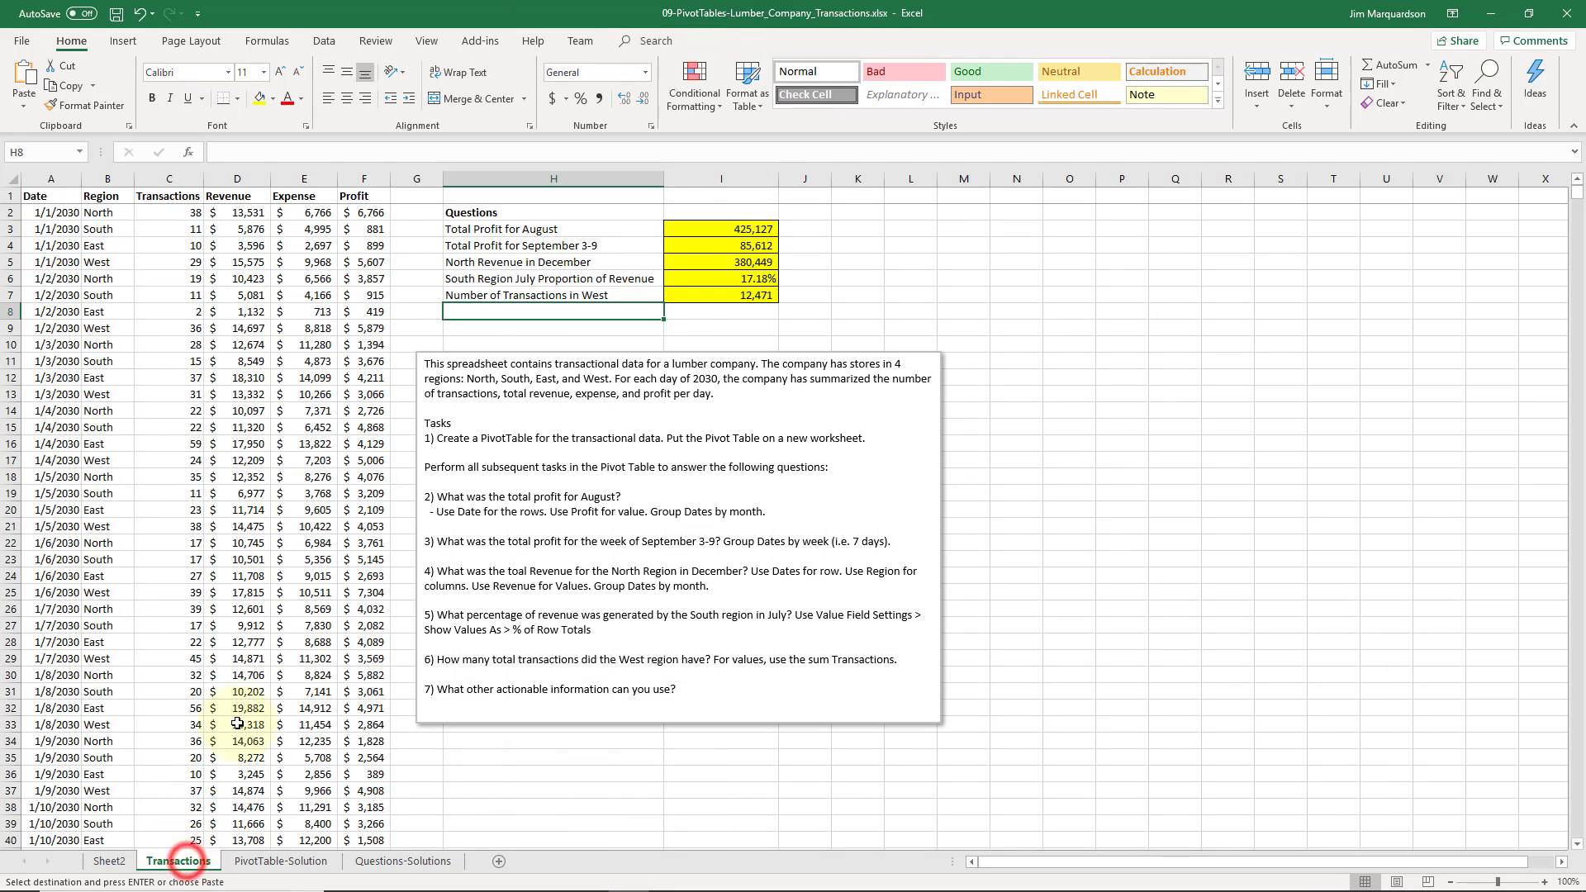
left_click(150, 214)
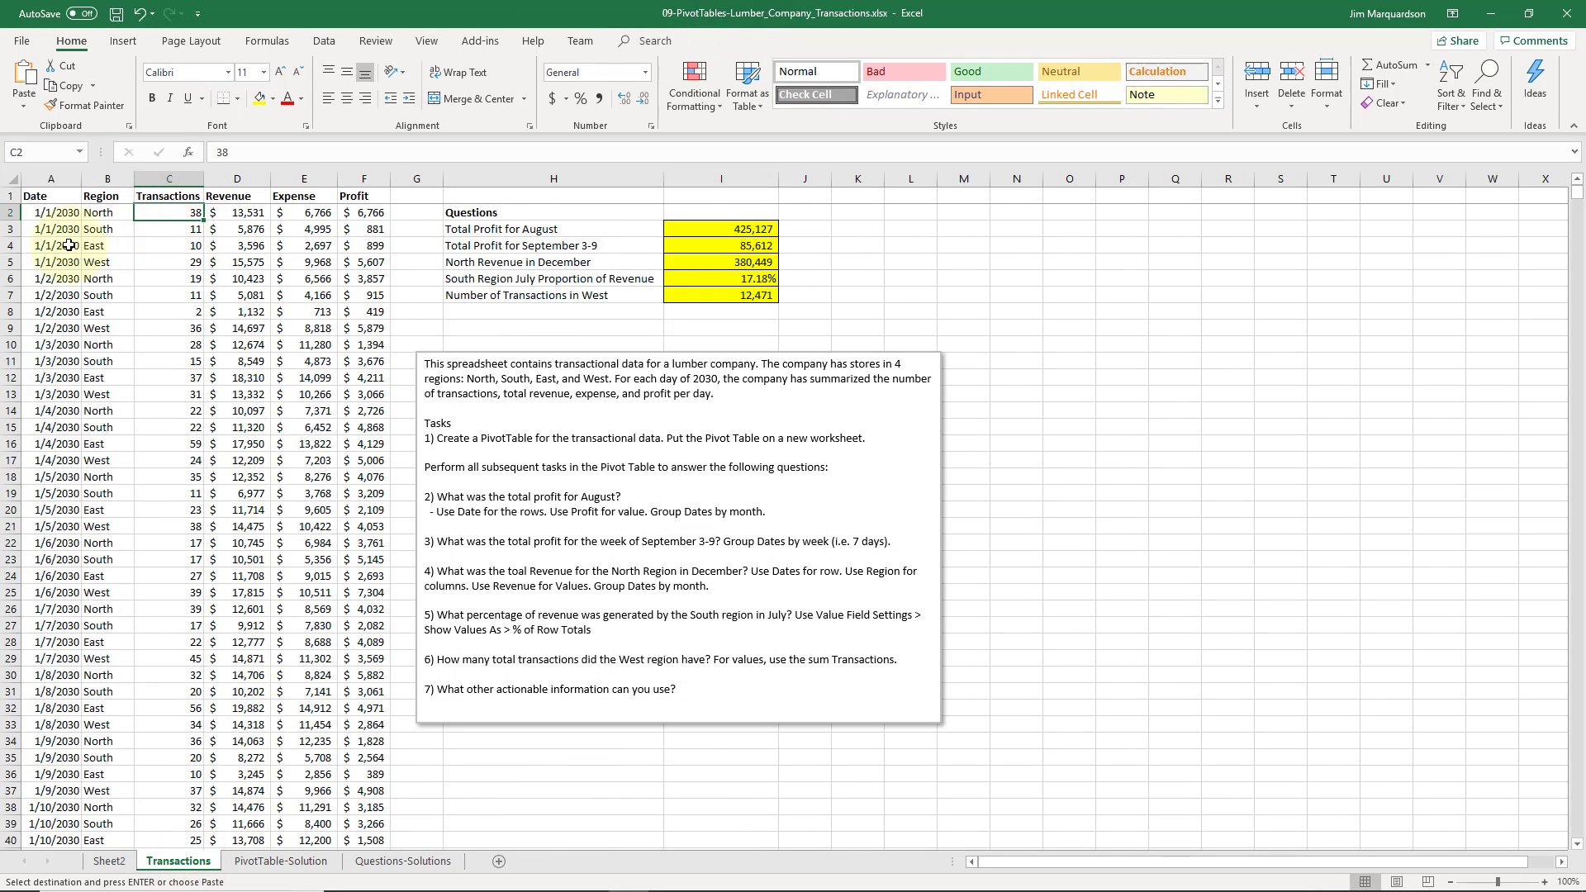
left_click(157, 261)
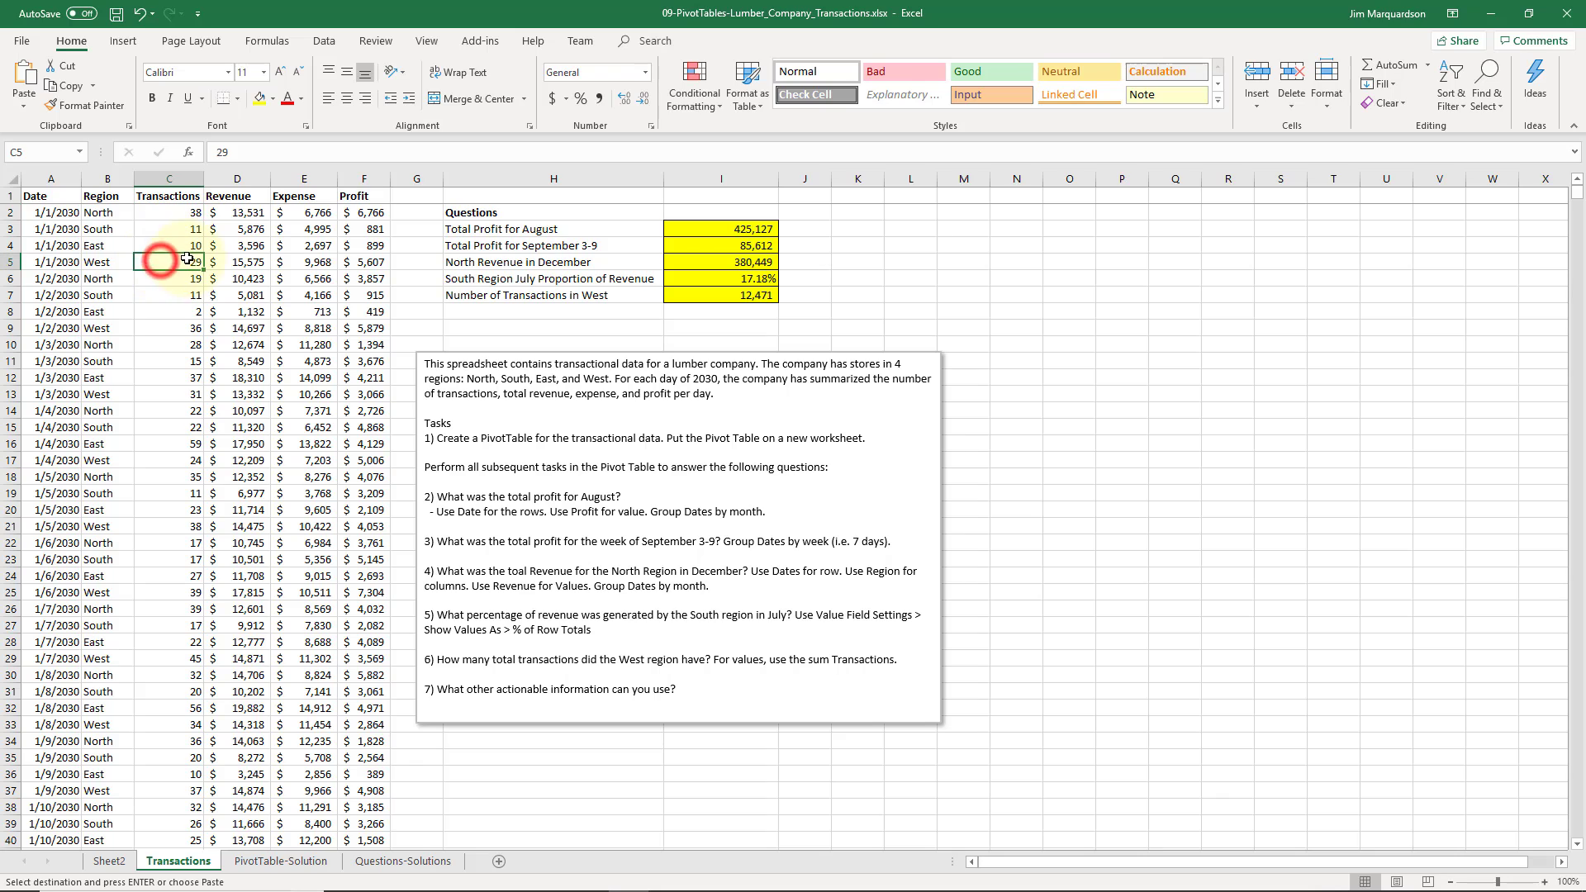
left_click(153, 328)
left_click(151, 394)
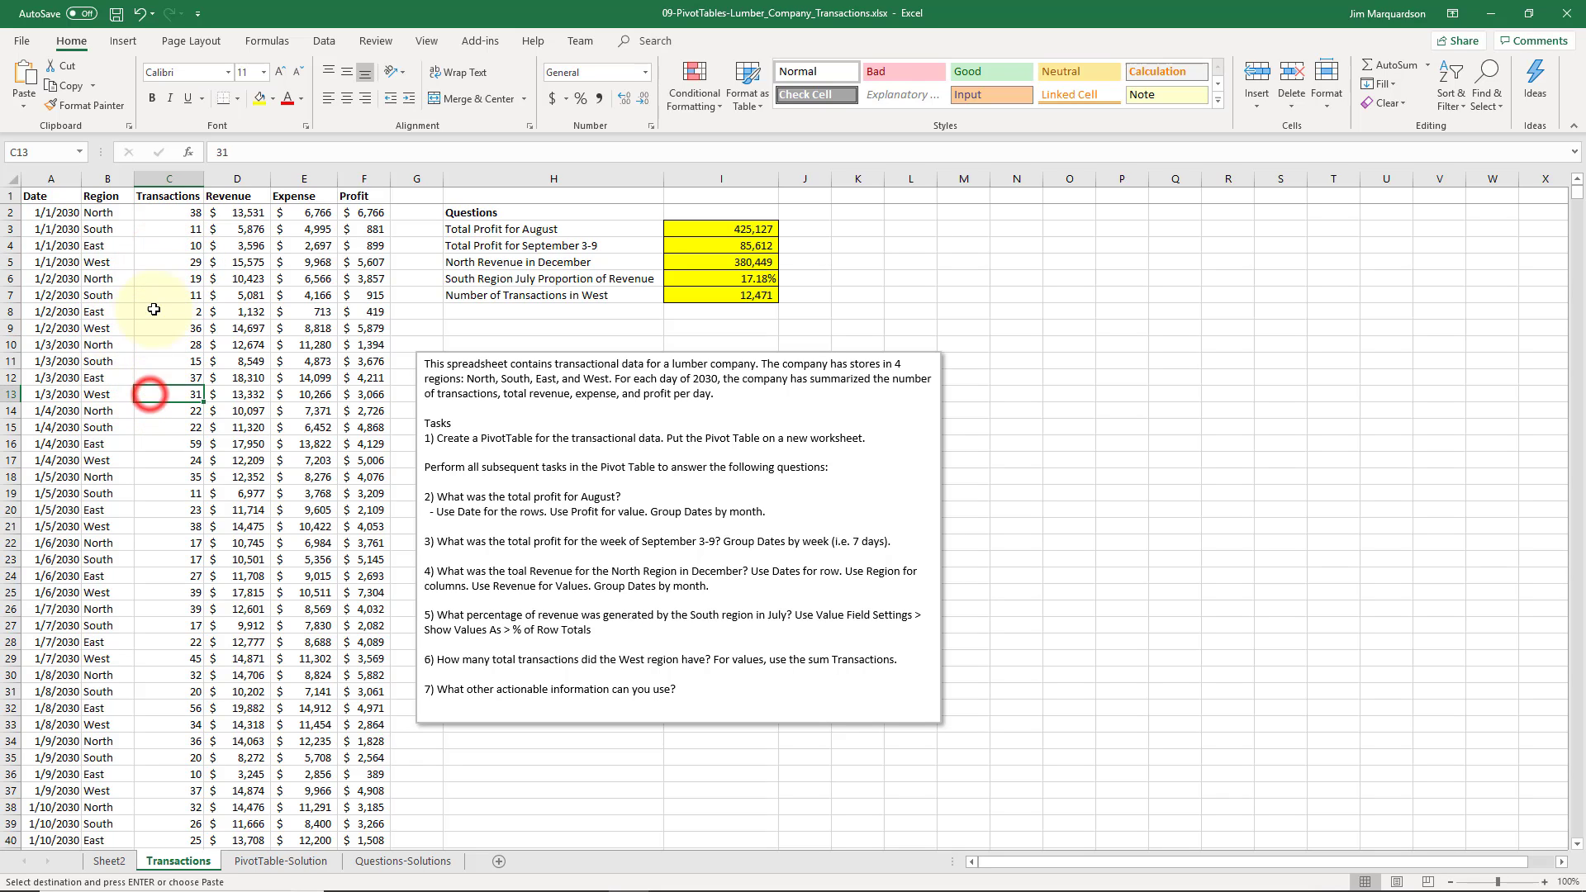
left_click(173, 261)
left_click(165, 328, "ctrl")
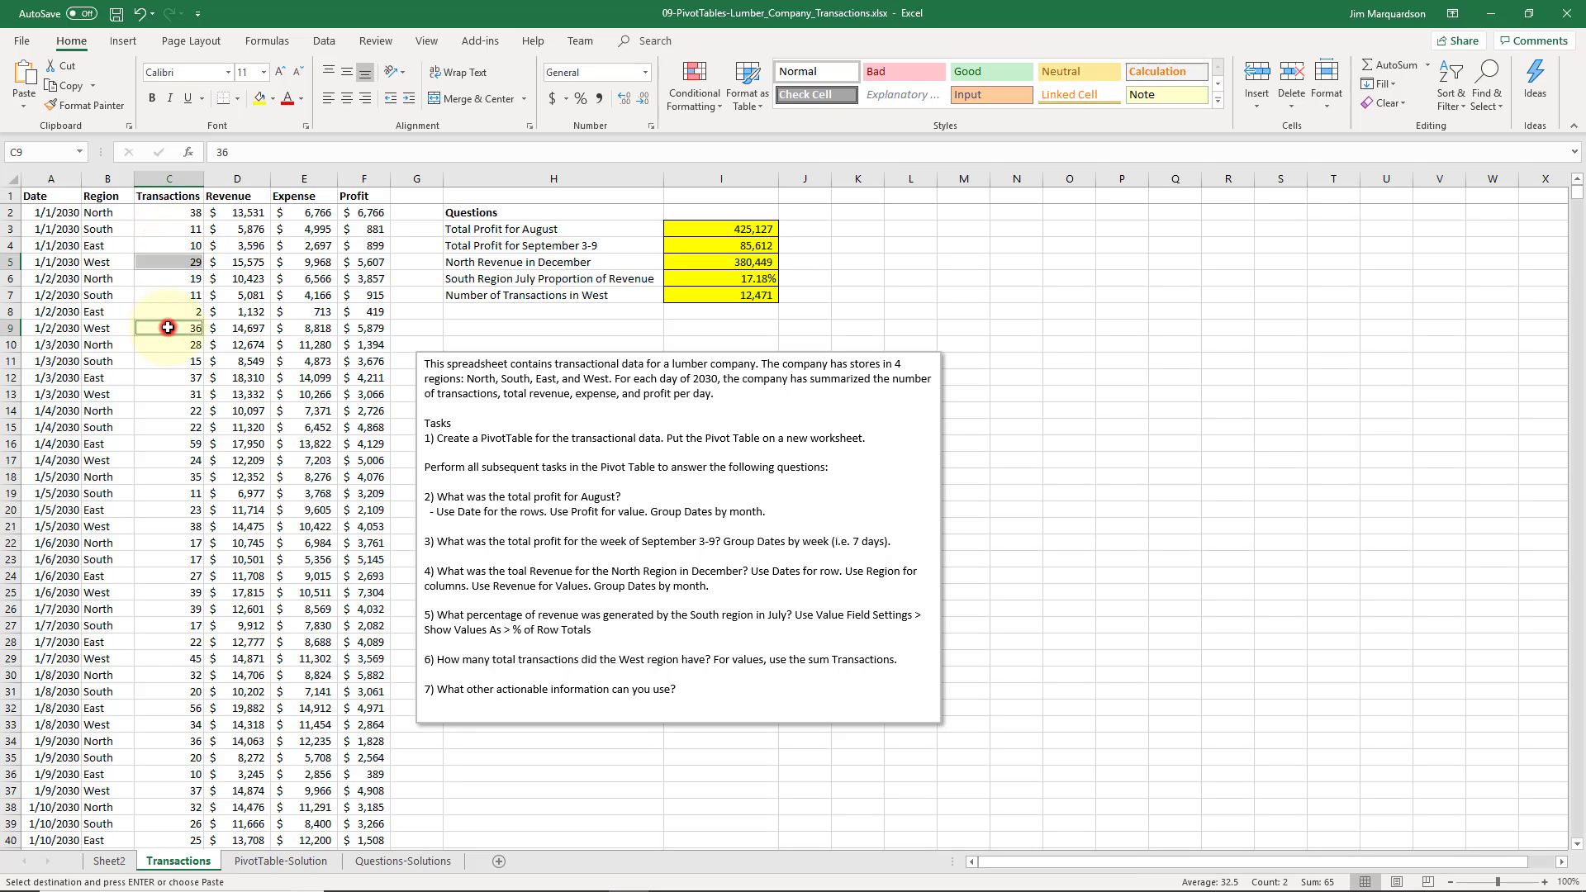
left_click(171, 394, "ctrl")
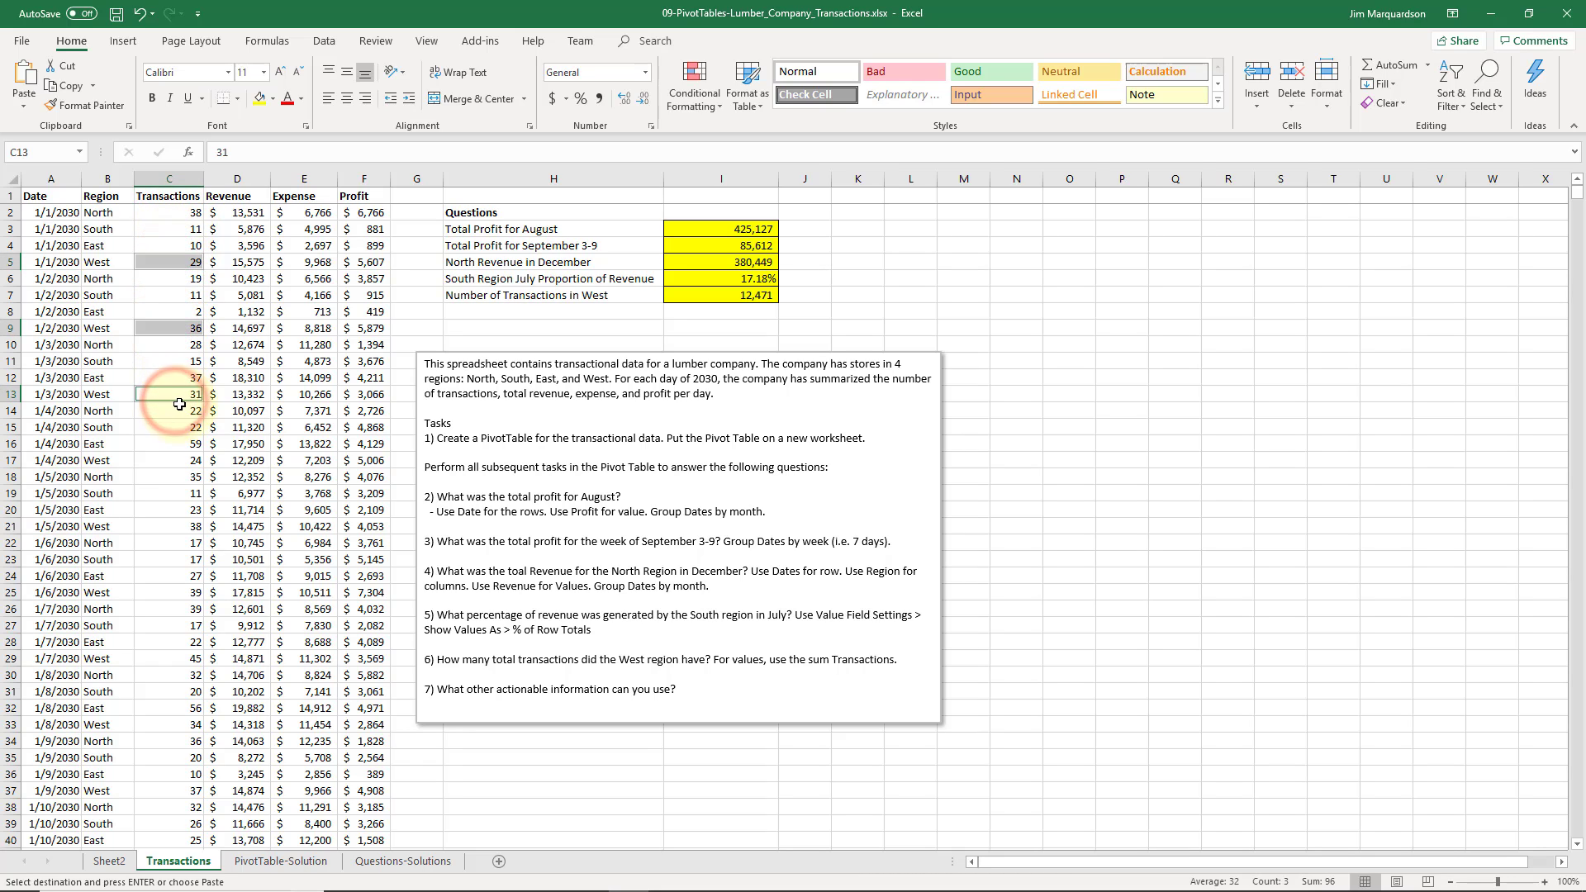
Set the PivotTable's Transactions value field on Sheet2 back to summarize by Sum
left_click(110, 859)
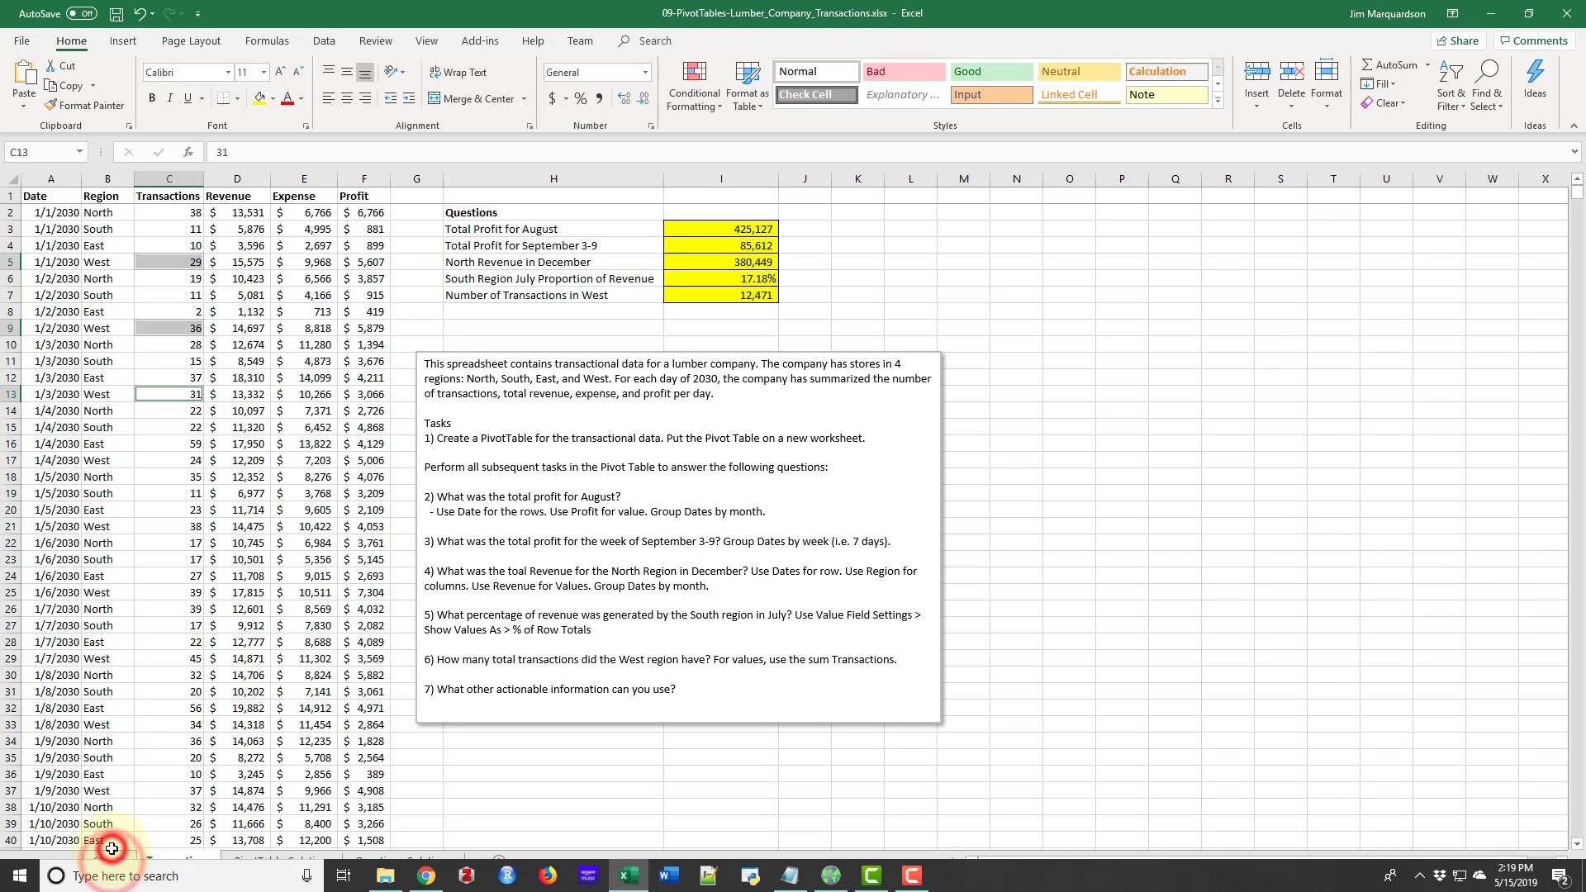
left_click(209, 565)
left_click(310, 391)
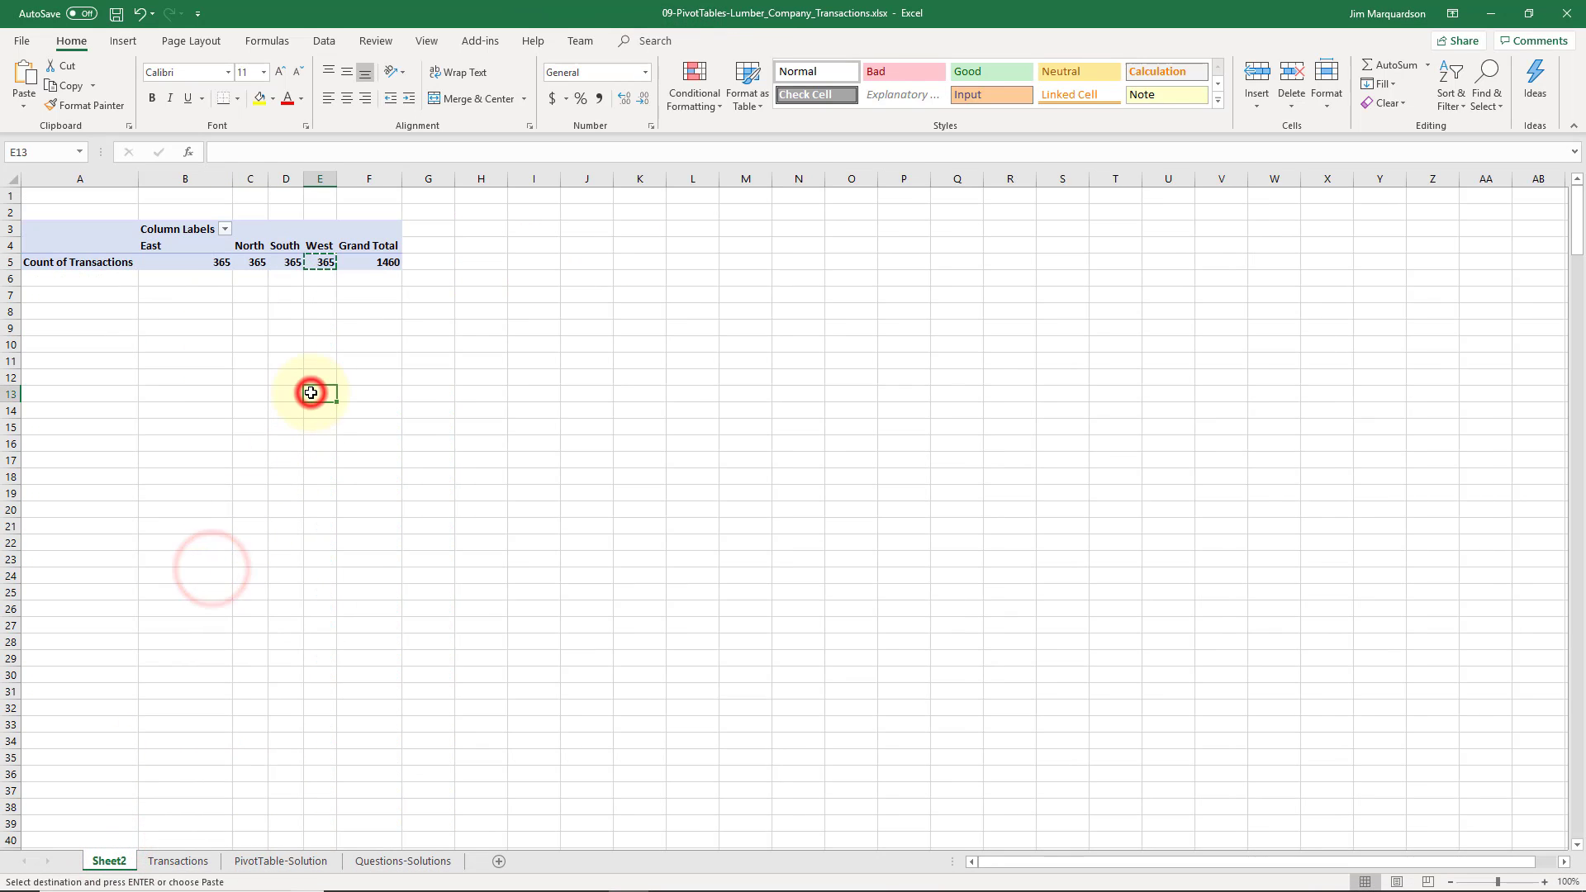
left_click(321, 261)
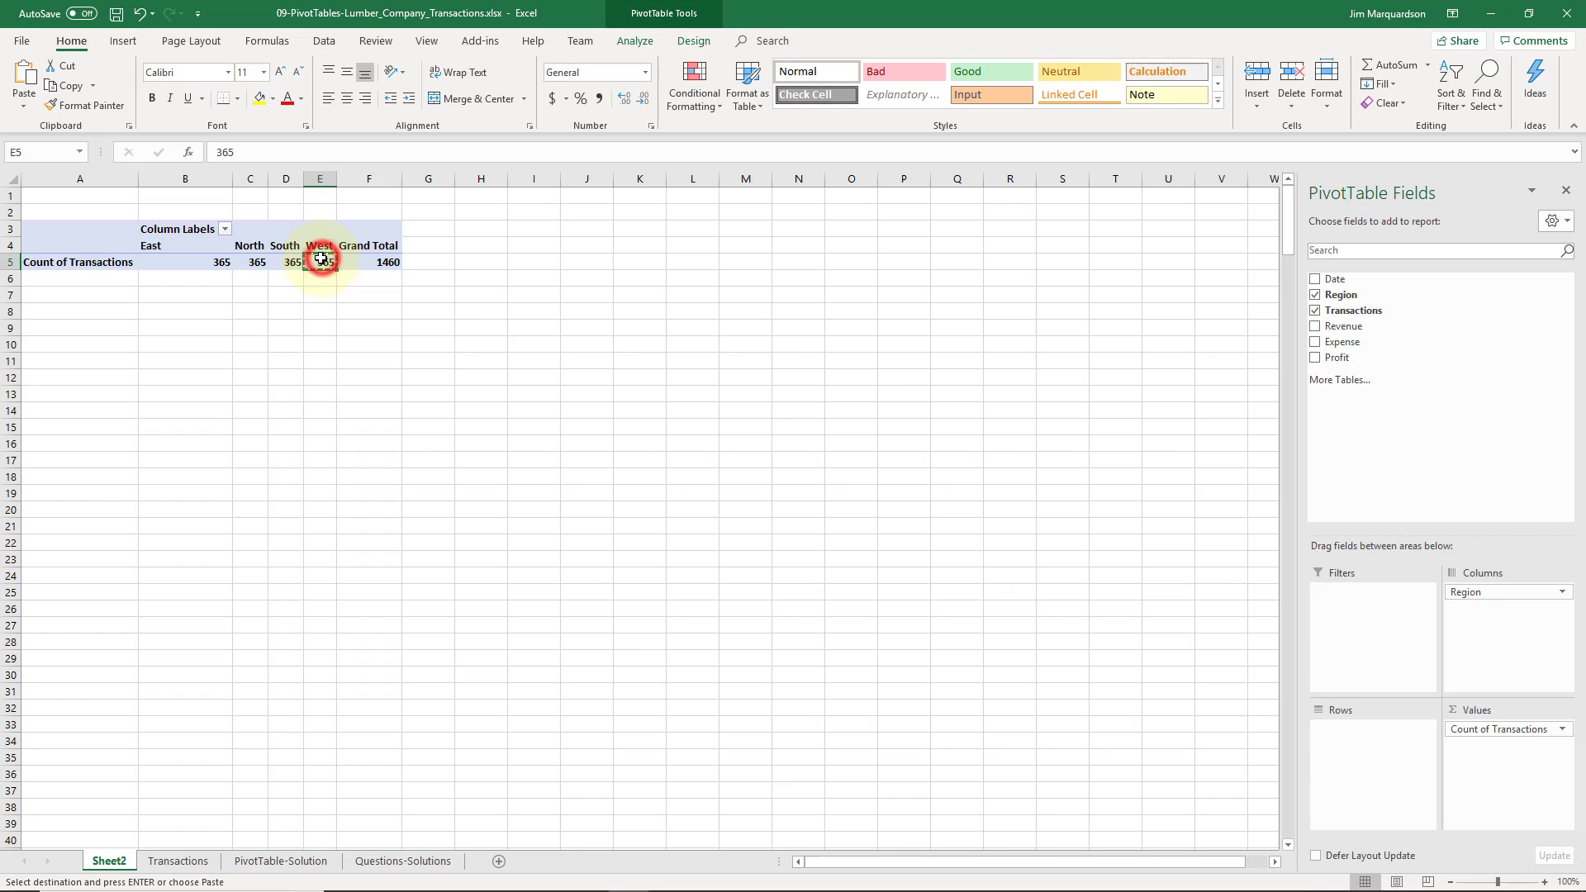
left_click(1484, 729)
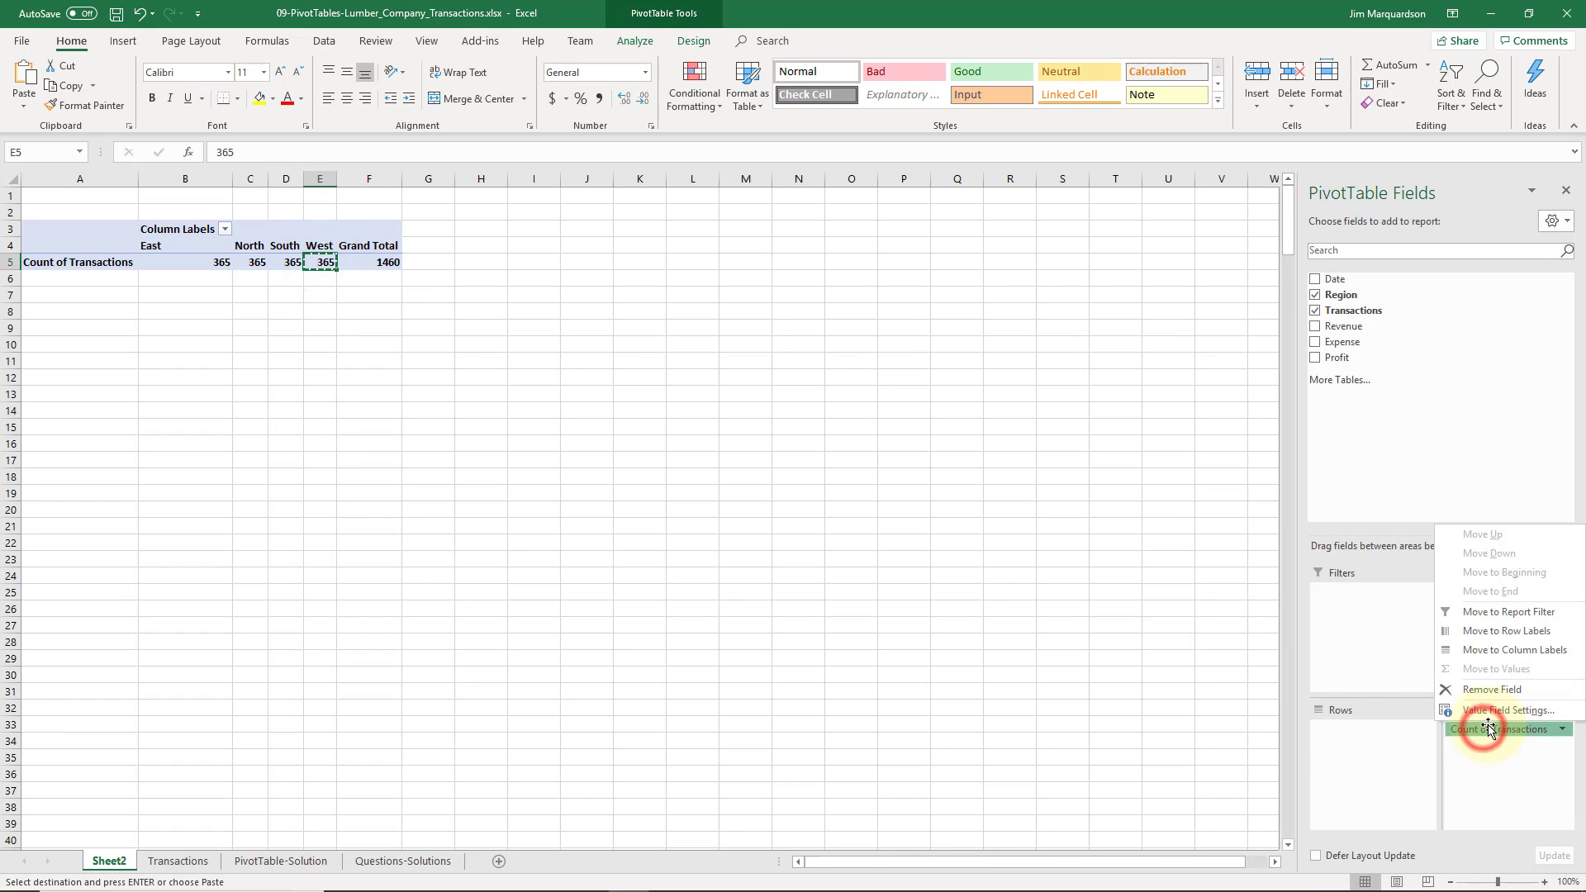
left_click(1490, 713)
left_click(588, 348)
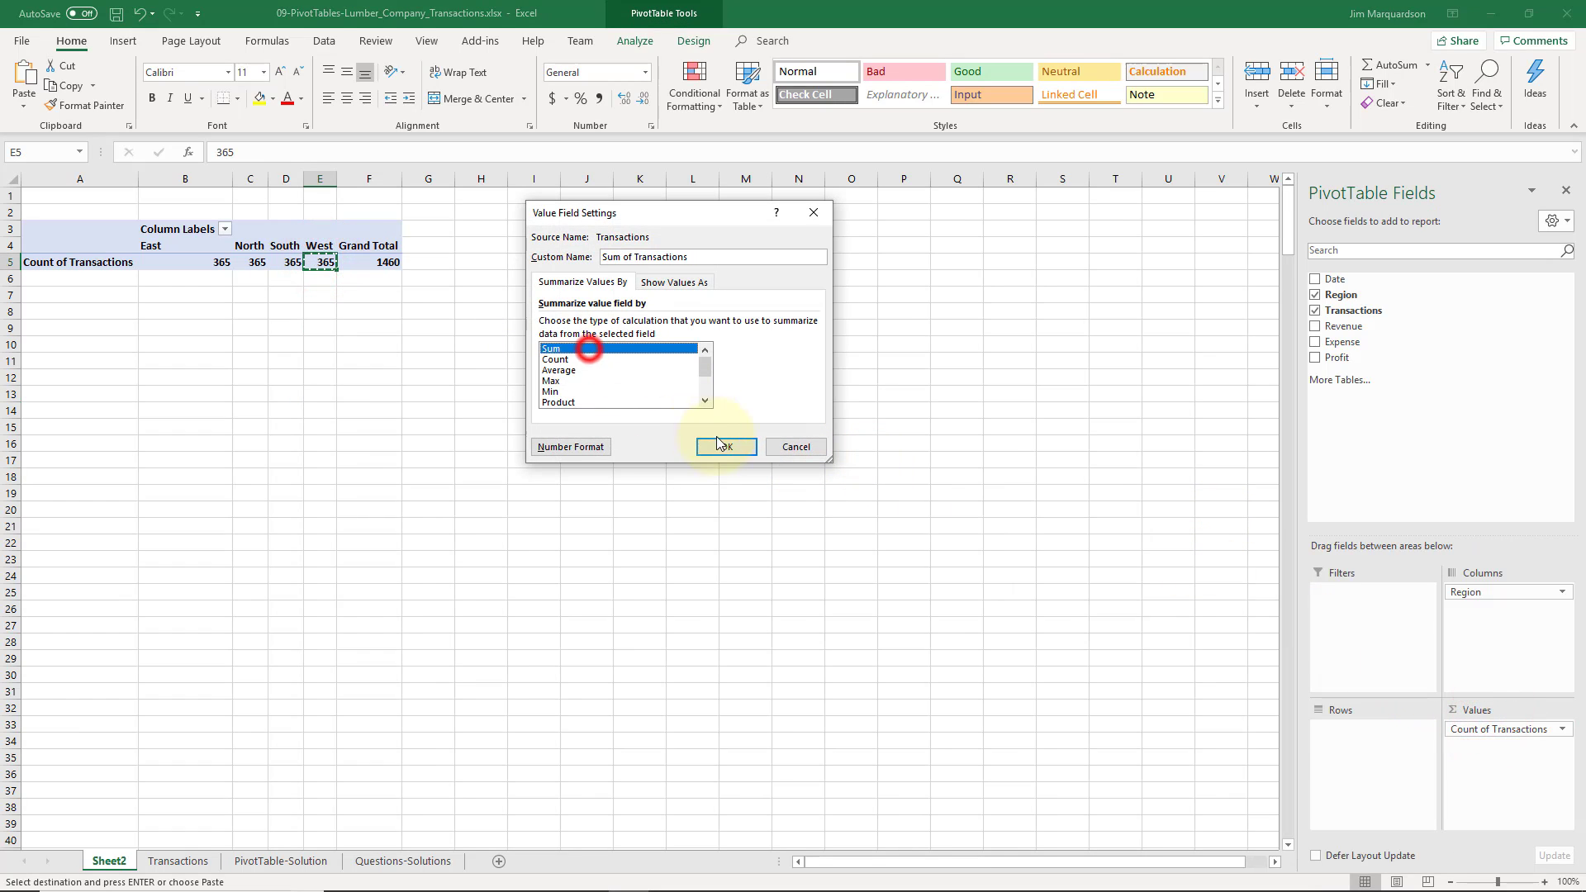
left_click(722, 445)
Return to the Transactions sheet to review the answers and the task list
left_click(436, 344)
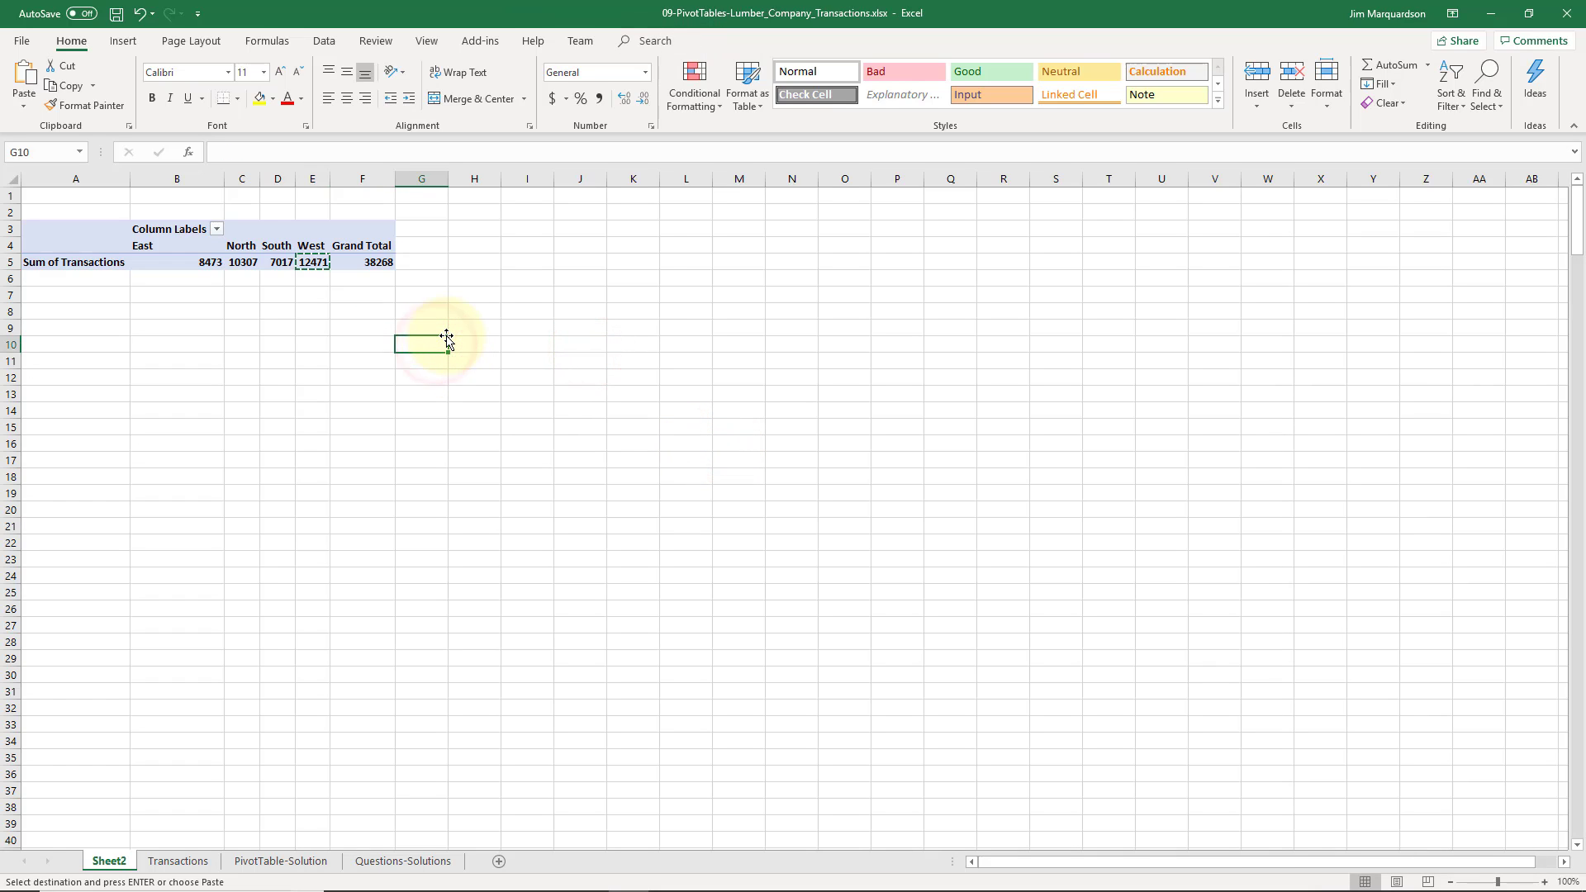
key("Up")
key("Up")
key("Up")
key("Up")
key("Left")
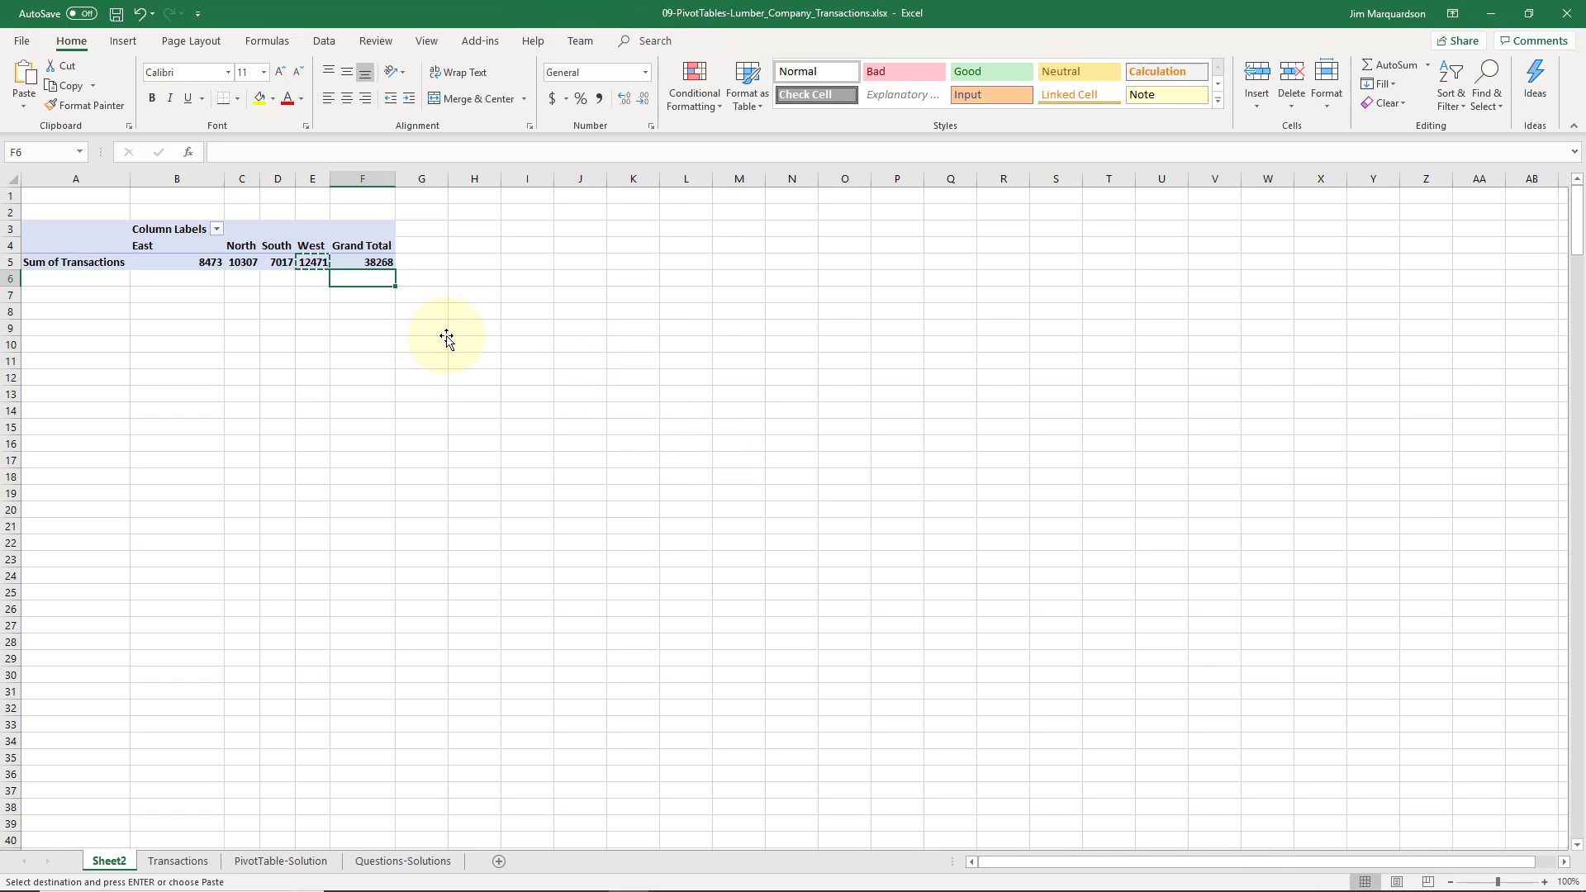
left_click(171, 861)
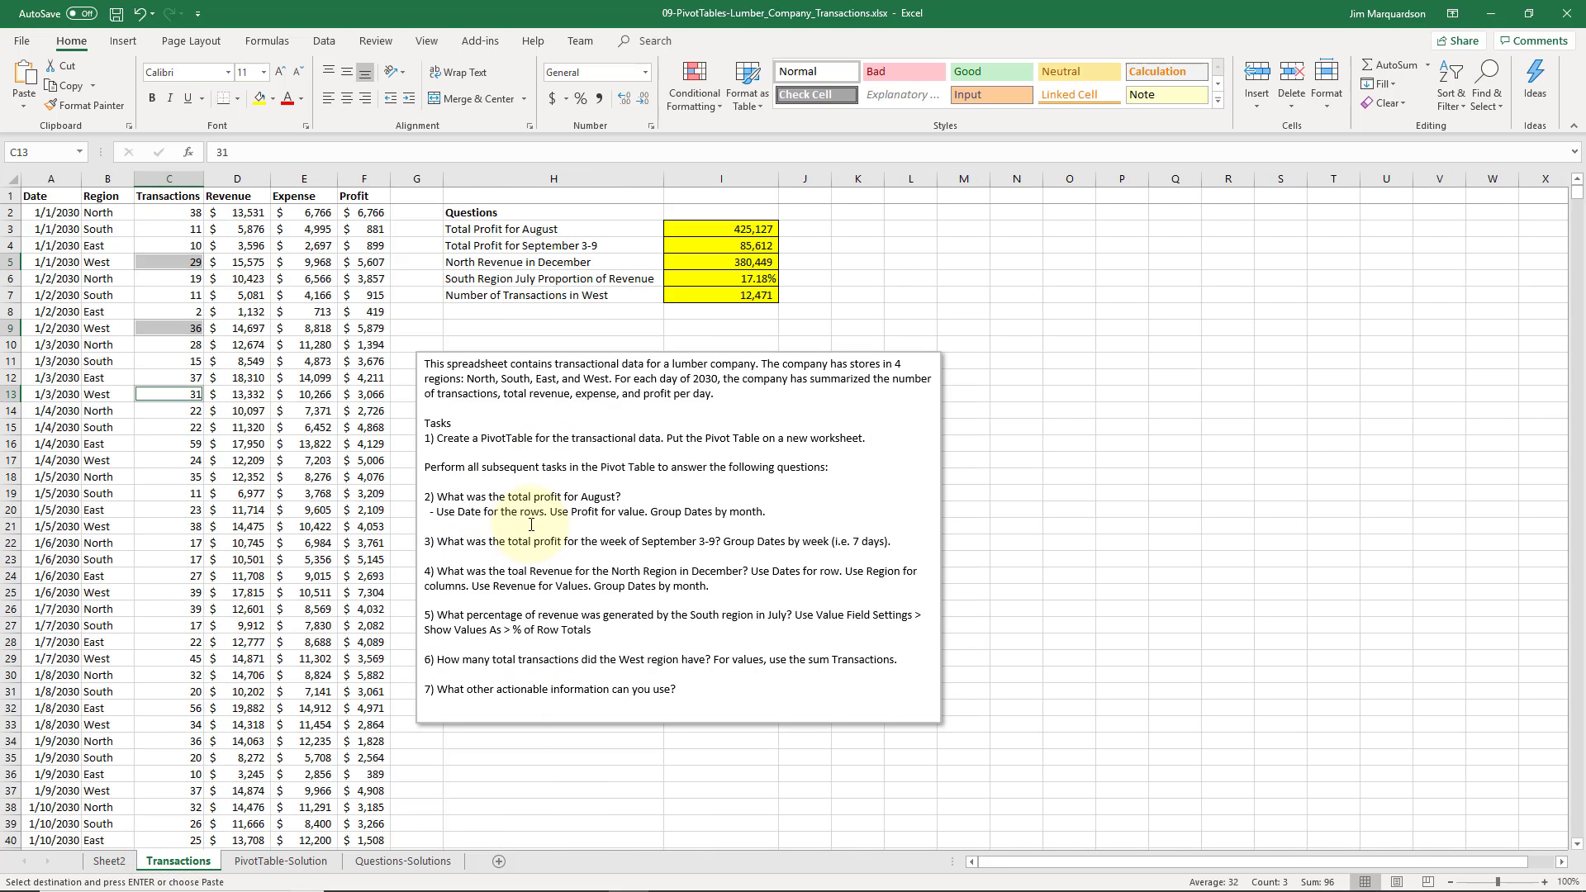